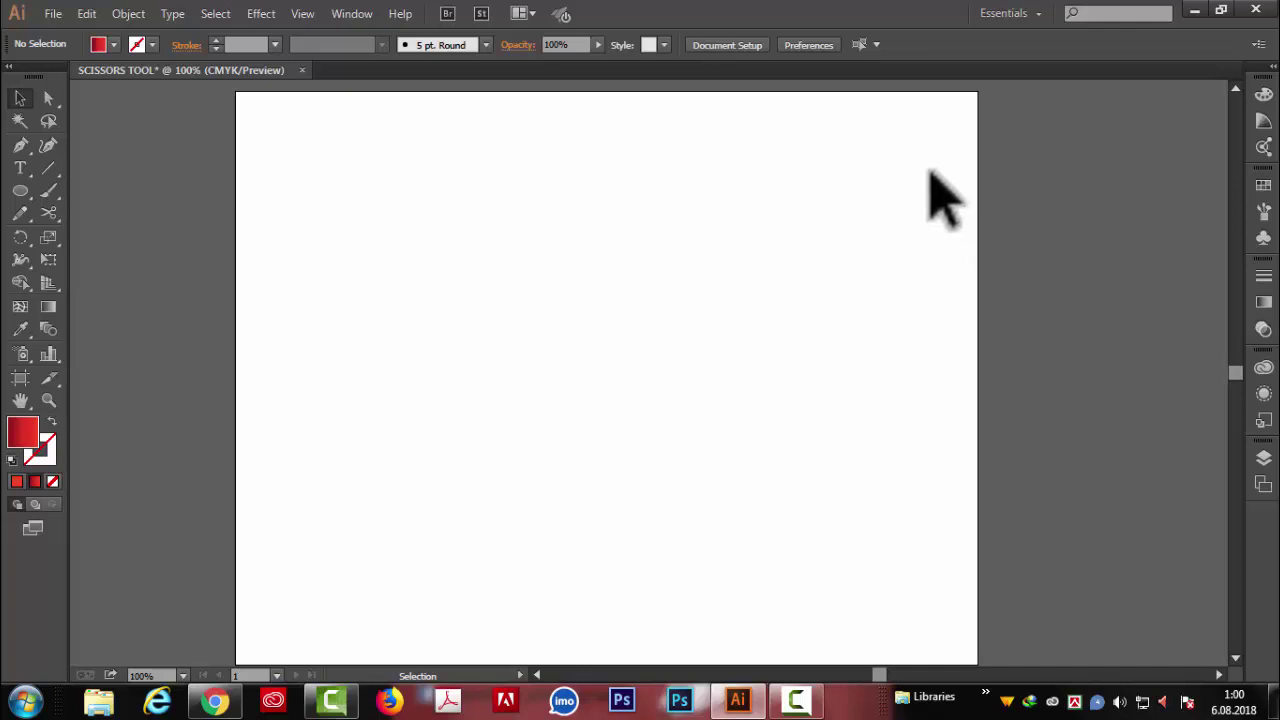
- Open the toolbox flyout holding the Eraser, Scissors and Knife tools
left_click(48, 213)
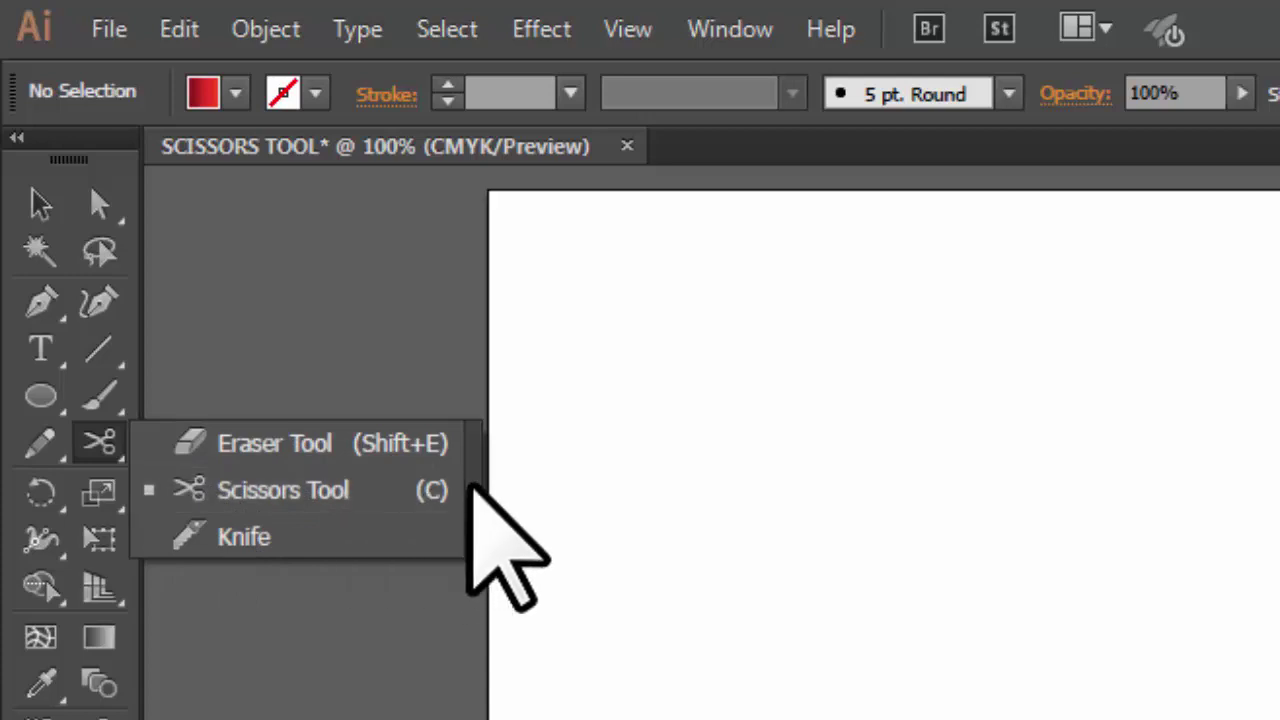
- Tear the Eraser, Scissors and Knife tools off into a floating panel, with Scissors active
mouse_move(471, 486)
left_mouse_down()
mouse_move(396, 232)
mouse_move(335, 196)
mouse_move(311, 234)
left_mouse_up()
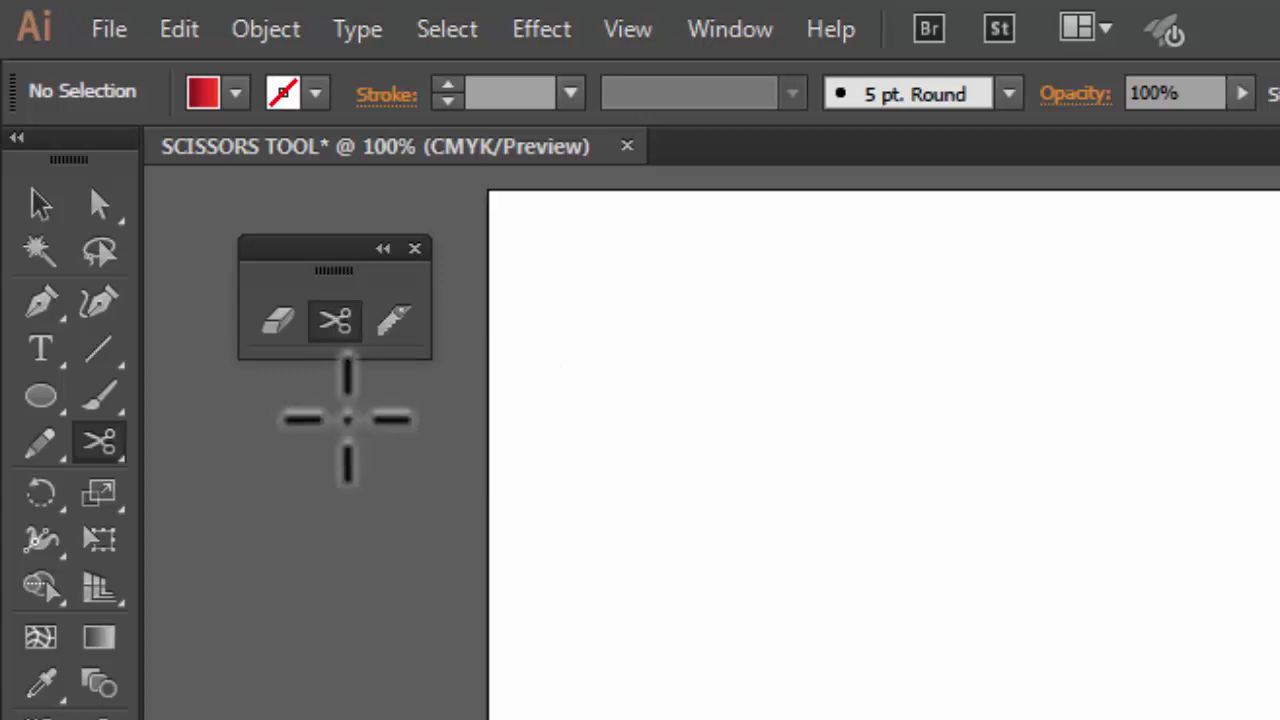
left_click(40, 204)
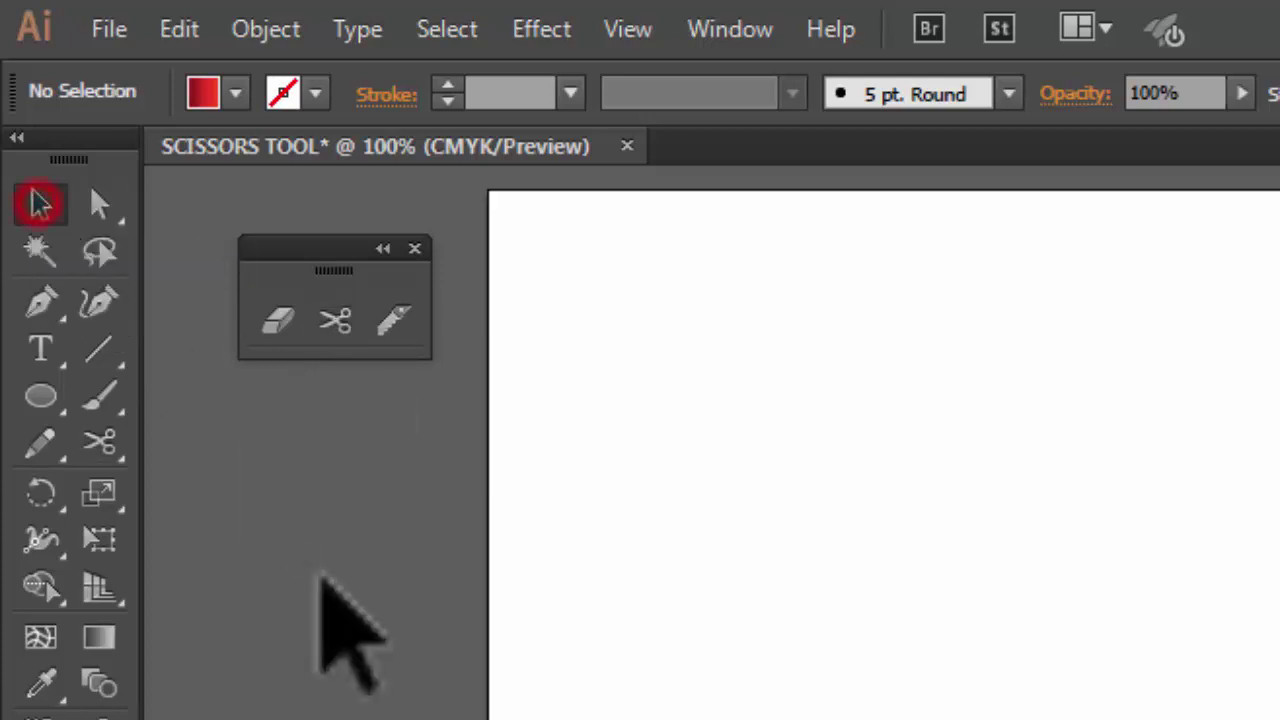
key("c")
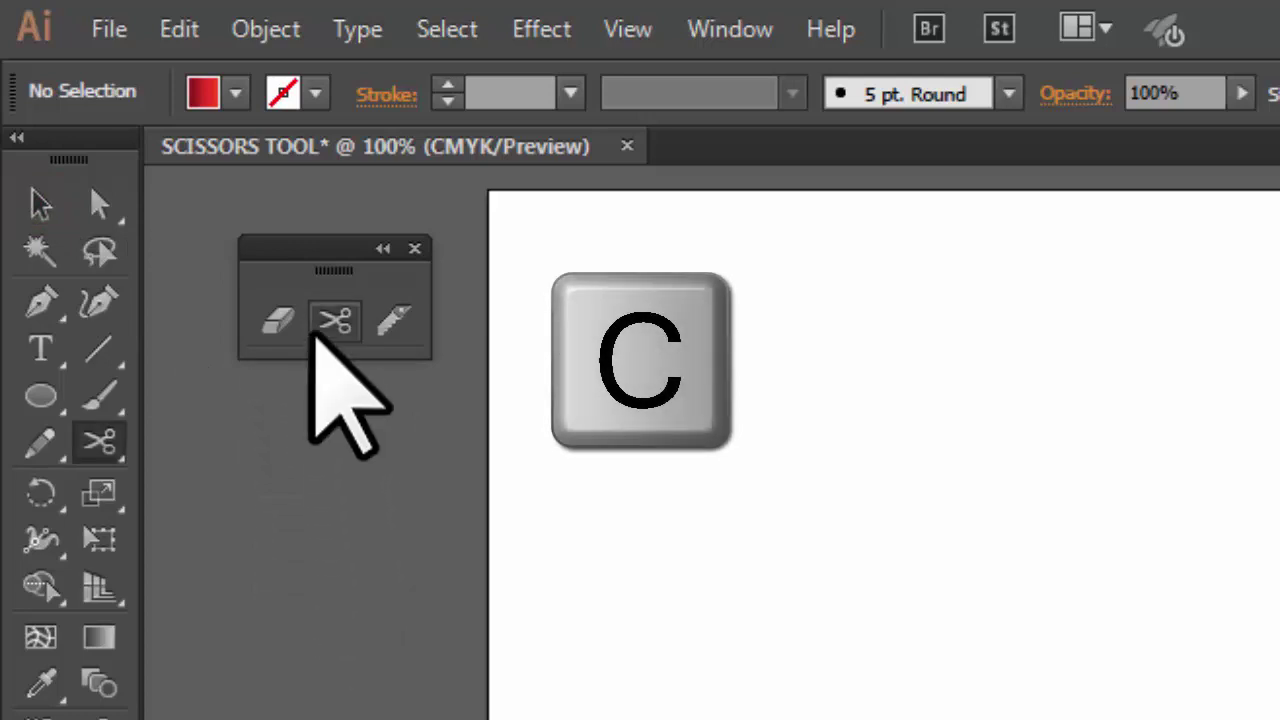
- Pick the Line Segment Tool with a red stroke and no fill
left_click(98, 349)
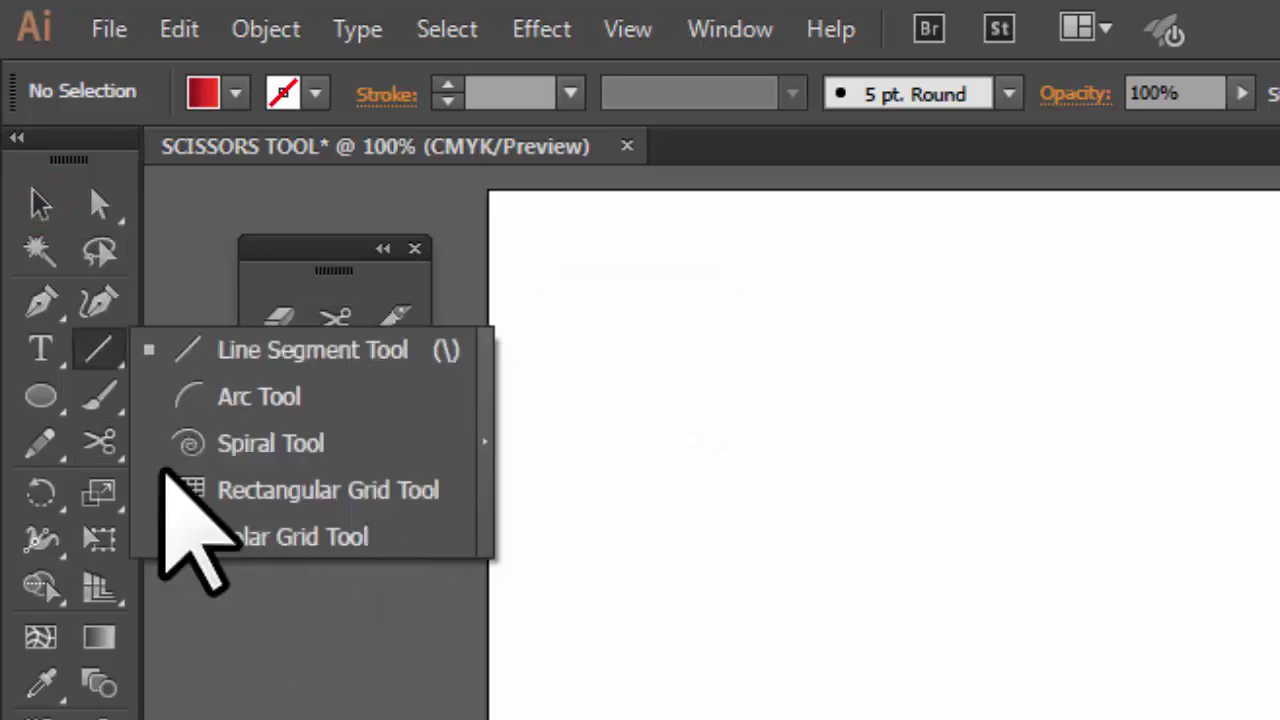
left_click(200, 345)
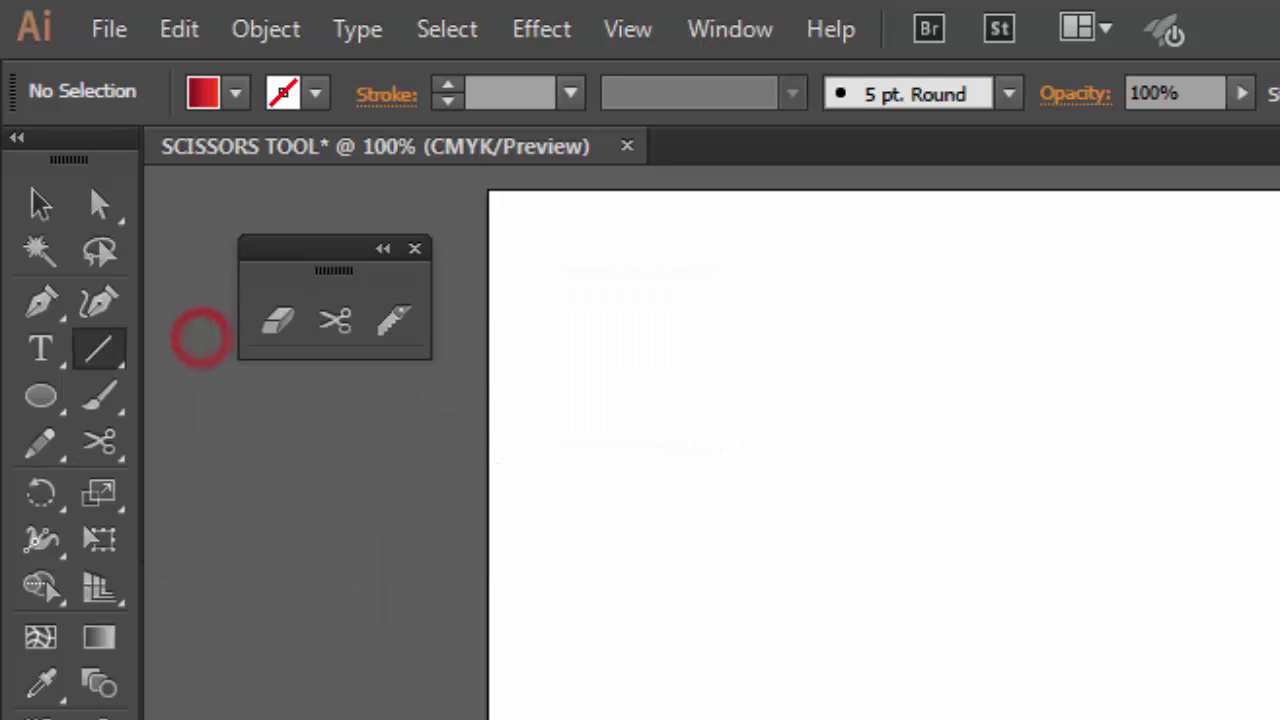
left_click(312, 94)
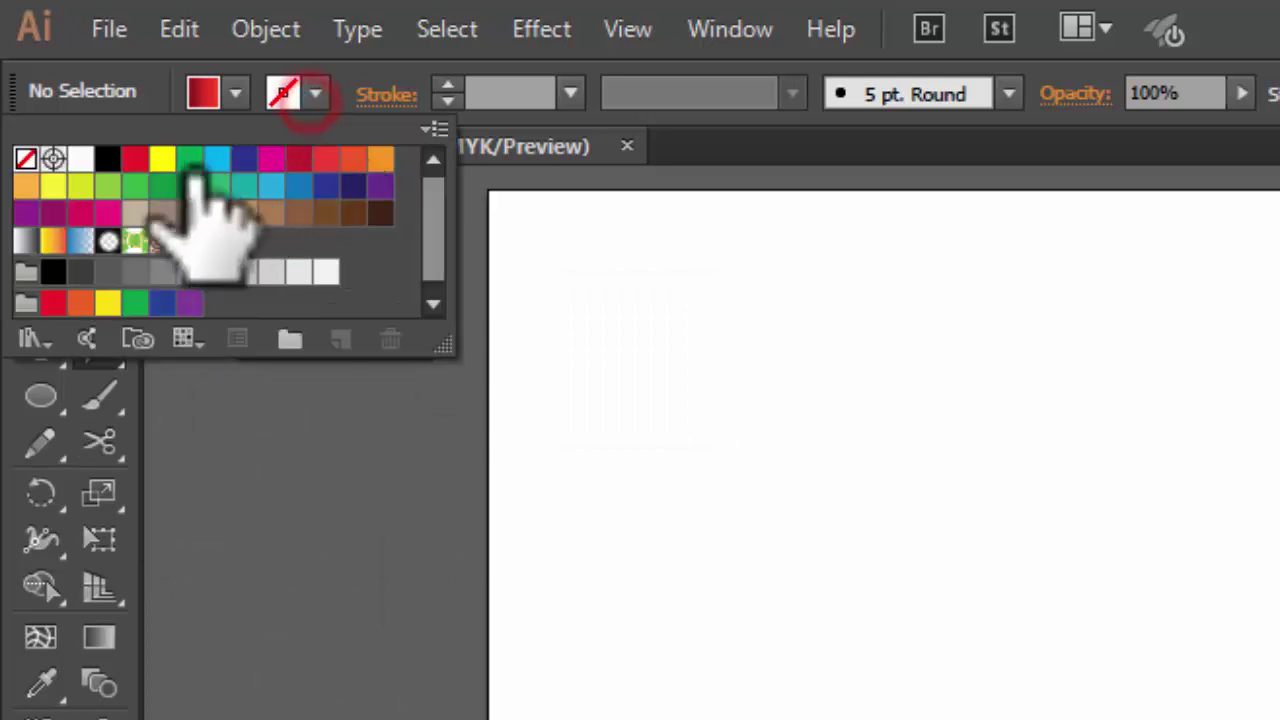
left_click(134, 158)
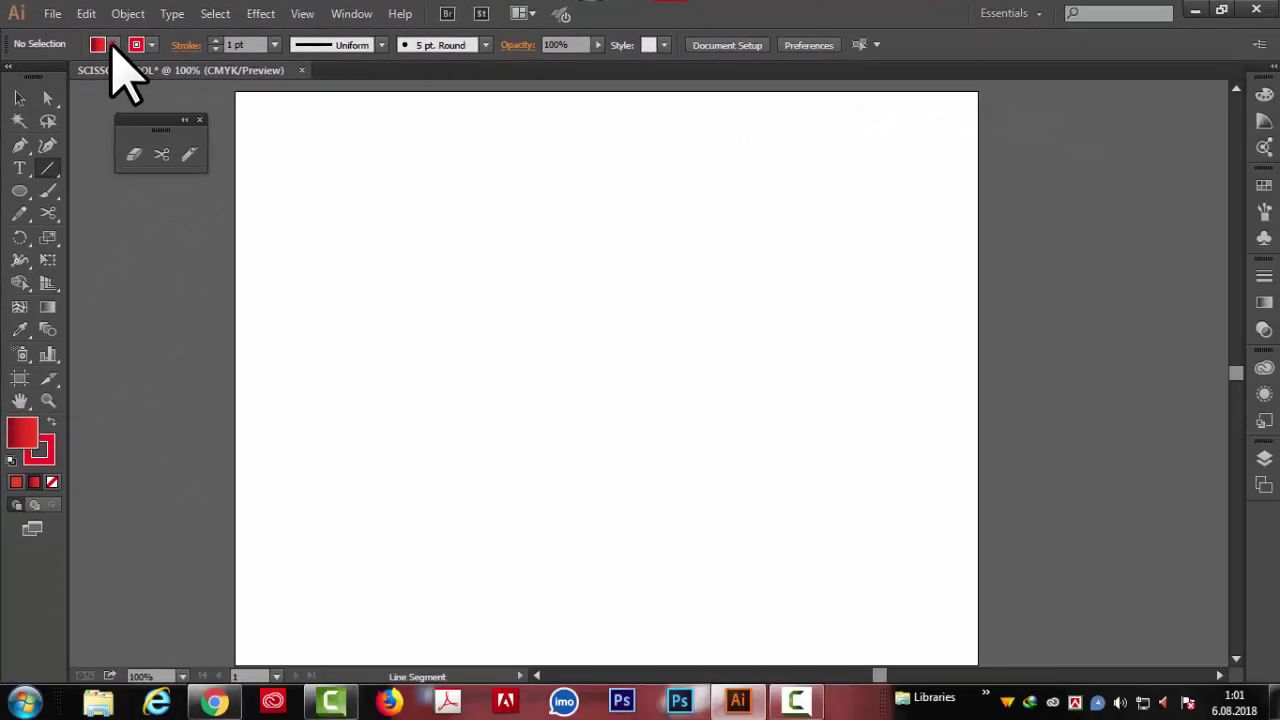
left_click(235, 93)
left_click(22, 78)
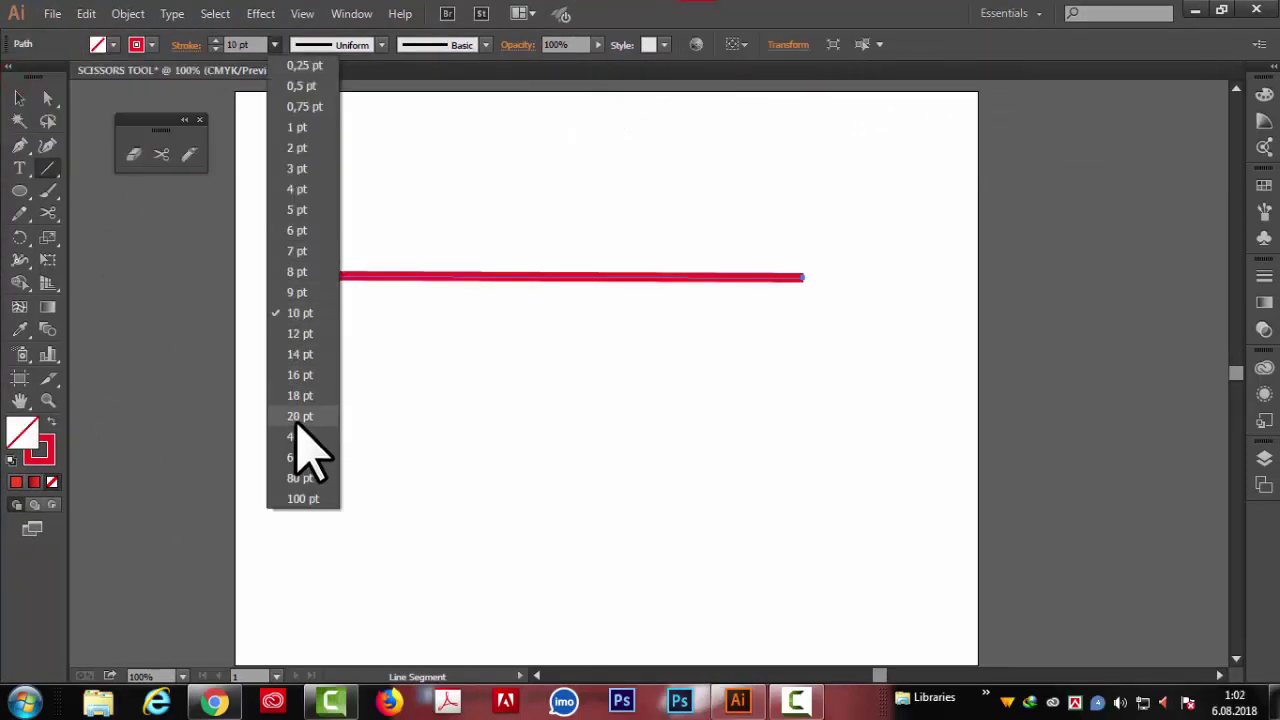
- Give the red line a 20 pt stroke and cut it near its left end with Scissors
left_click(297, 419)
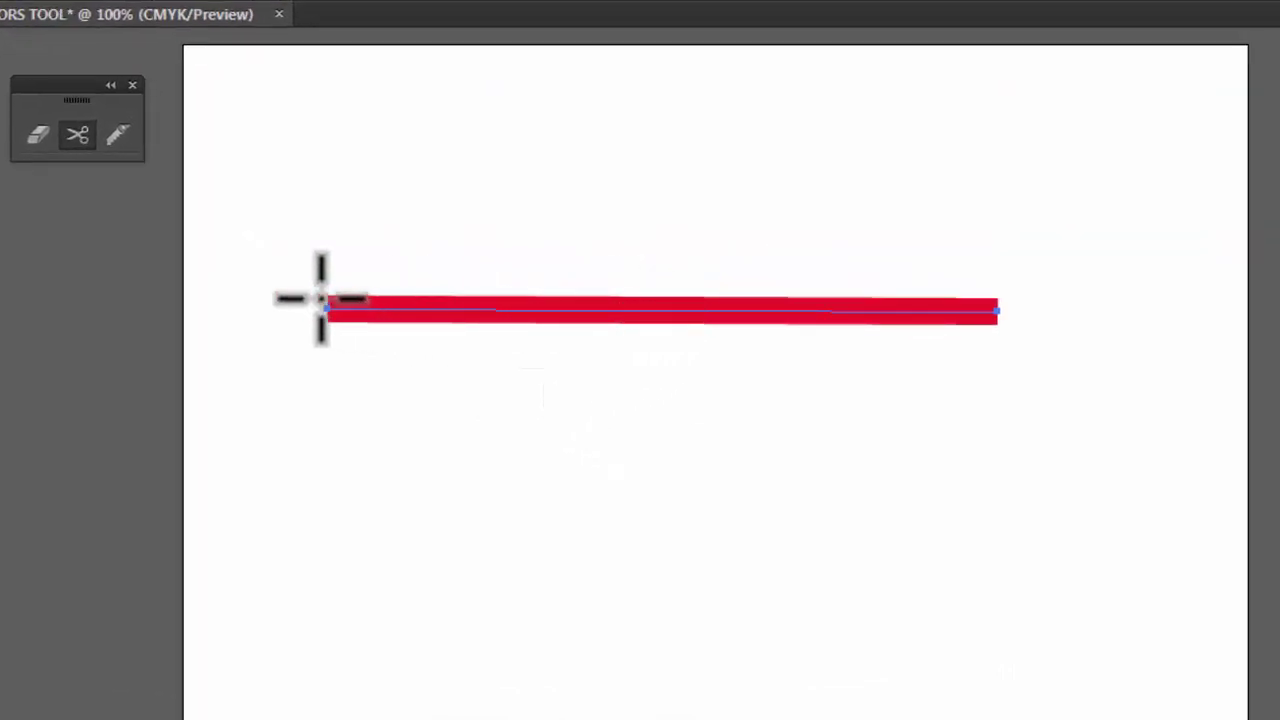
left_click(405, 308)
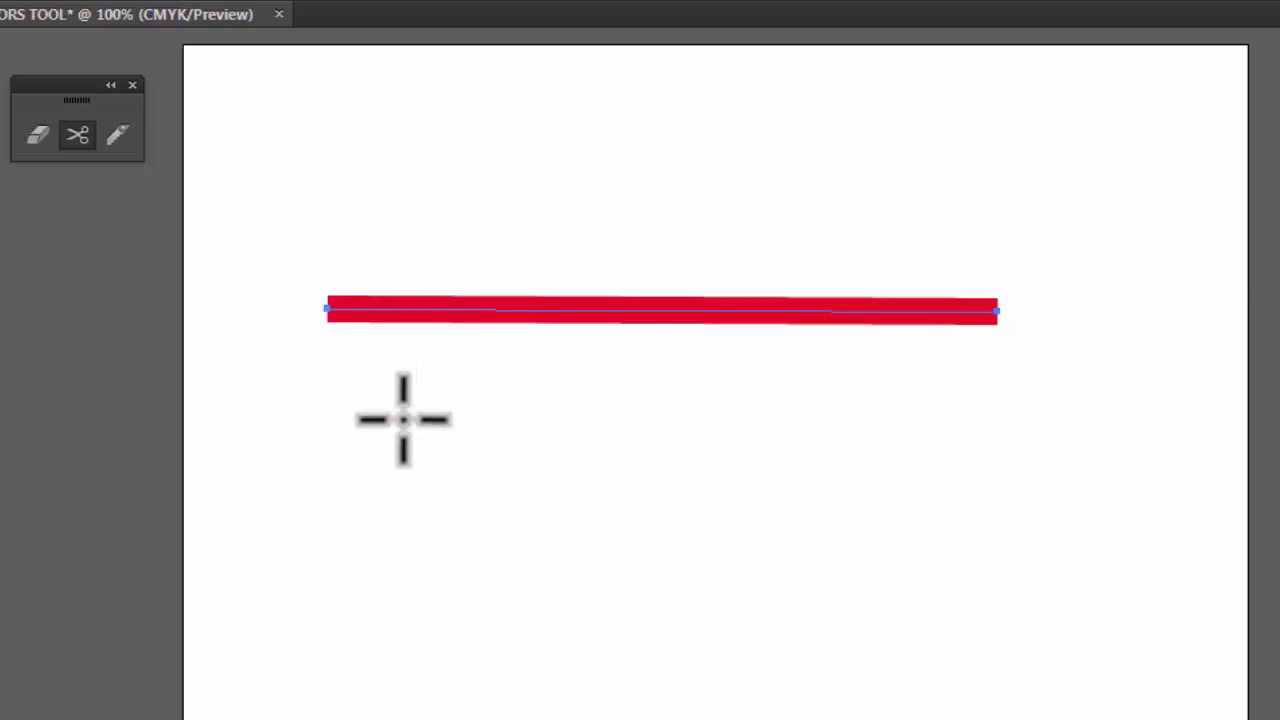
left_click(90, 139)
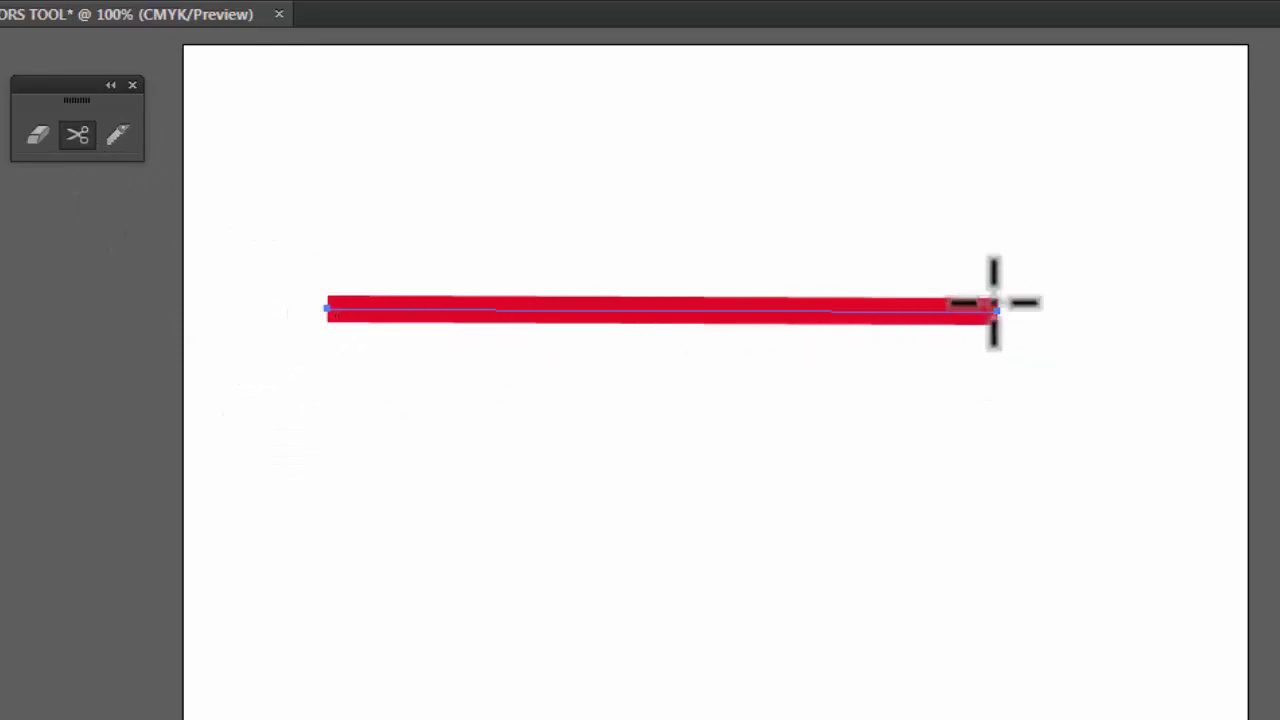
left_click(998, 310)
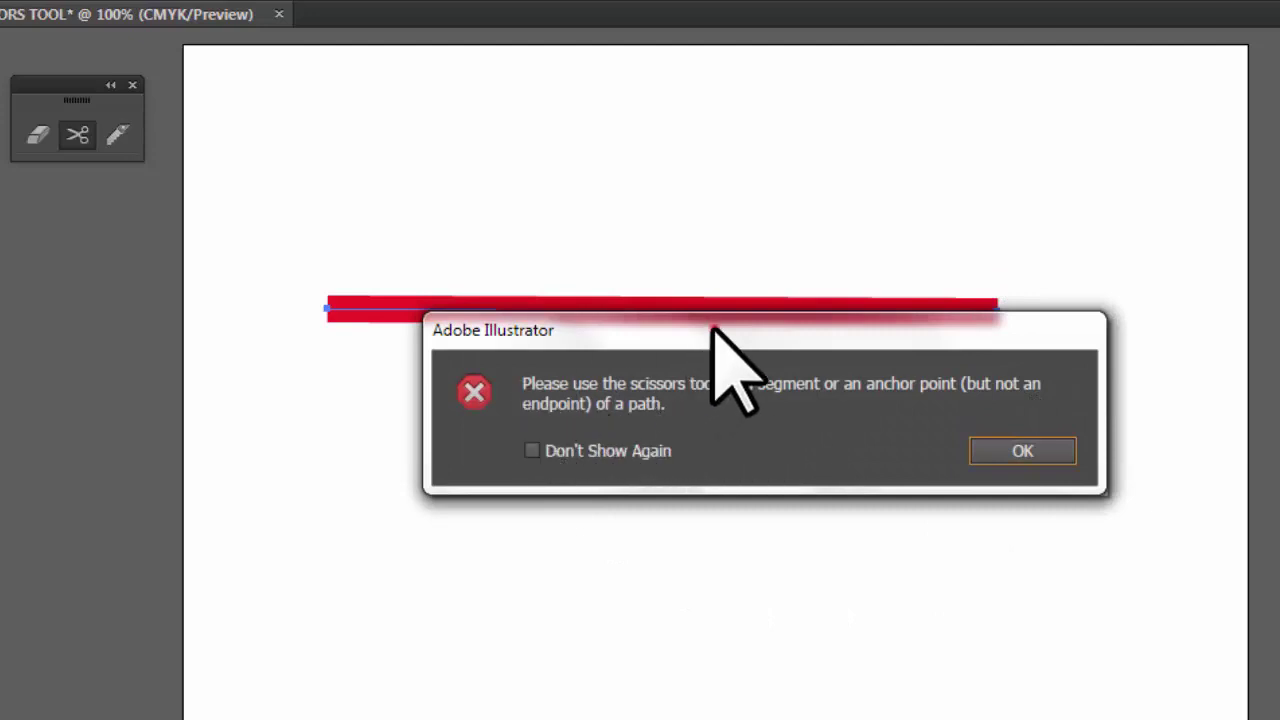
left_click_drag(716, 332, 951, 149)
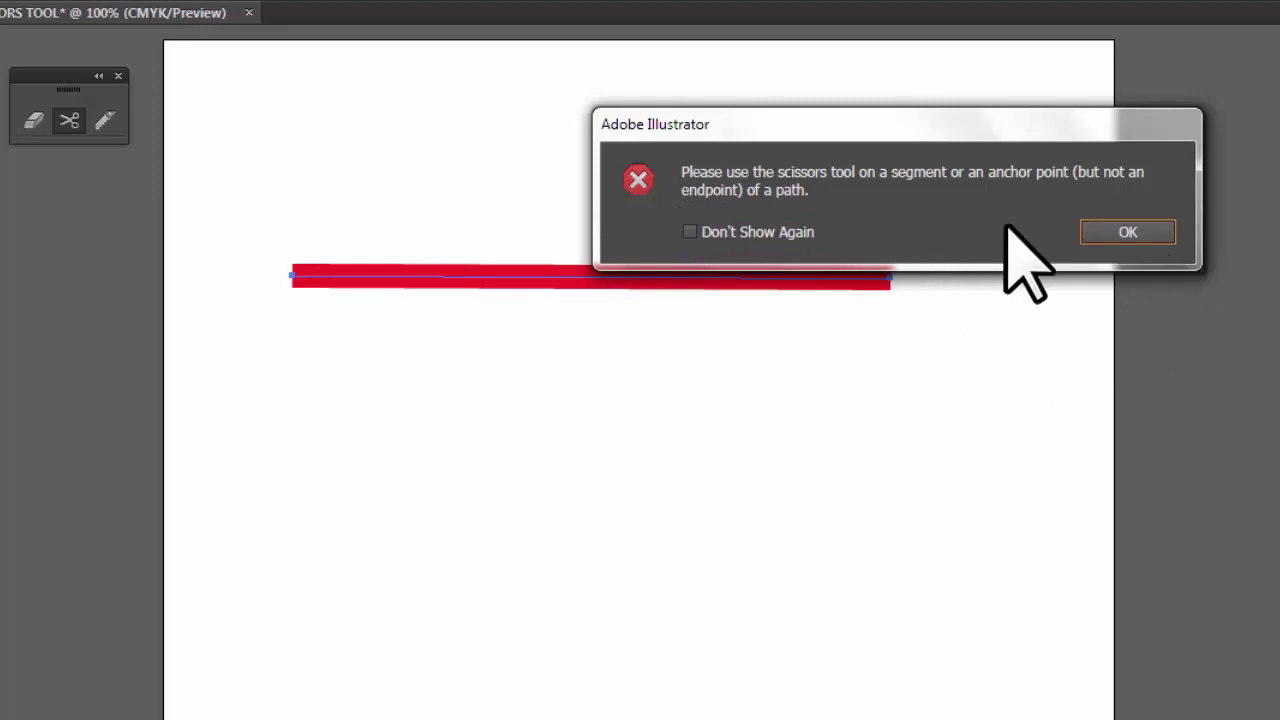
left_click(1146, 236)
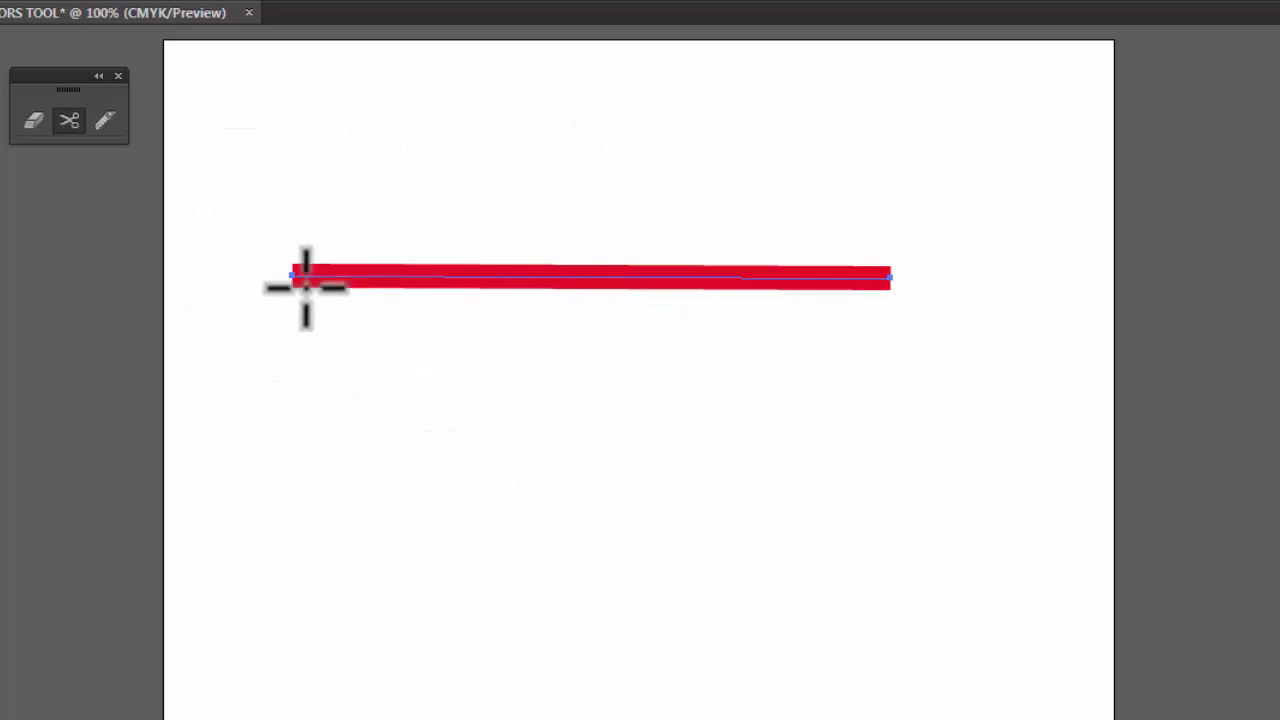
- Cut the red line at its middle and drag the right half to the right
left_click(588, 278)
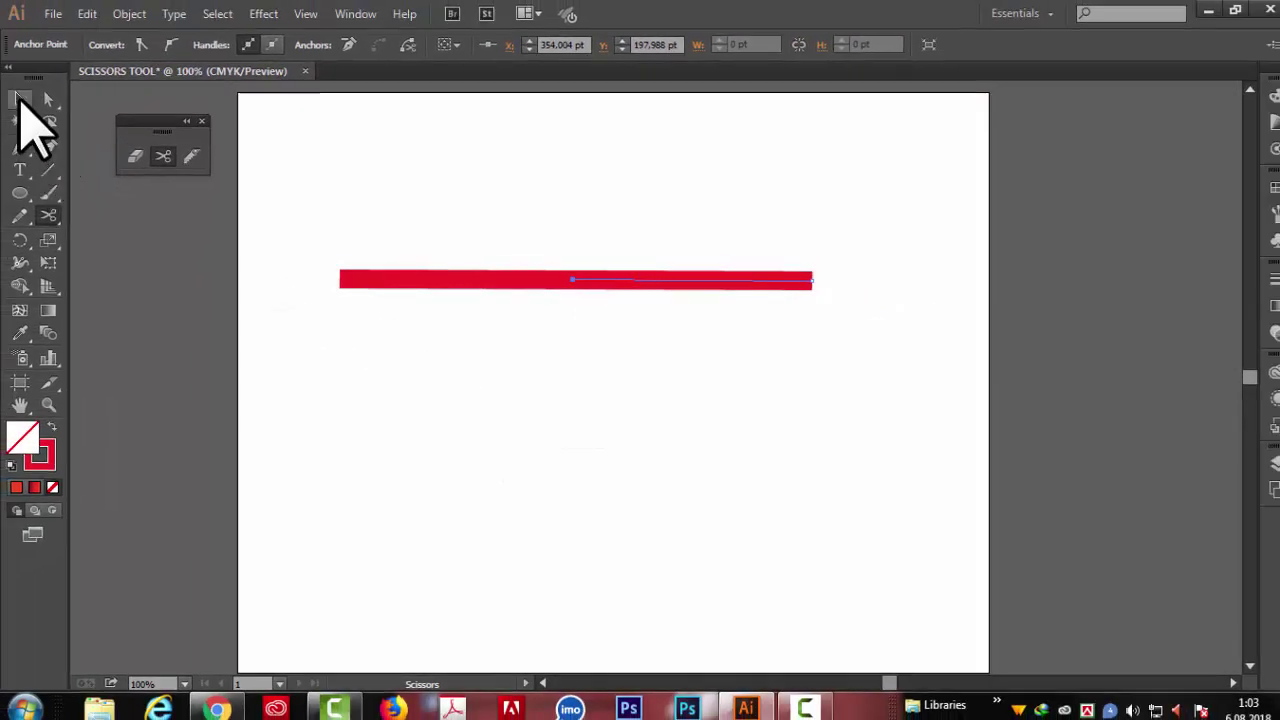
left_click(20, 99)
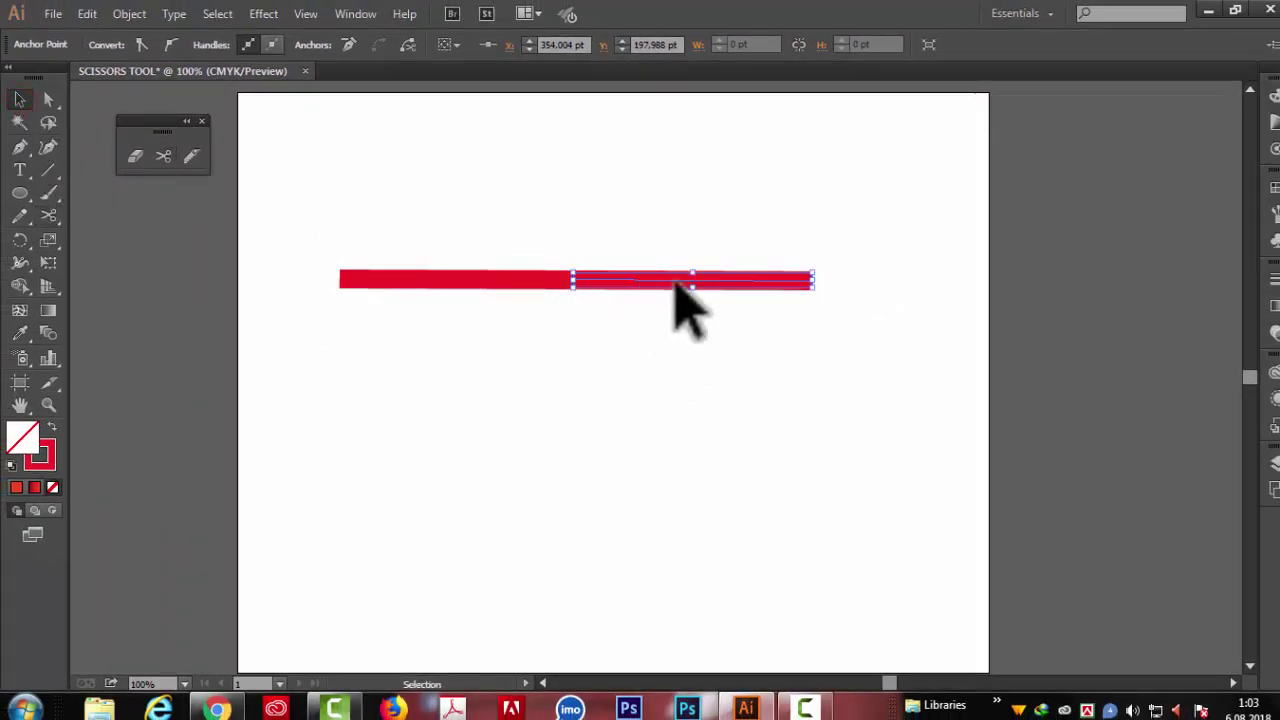
left_click(270, 358)
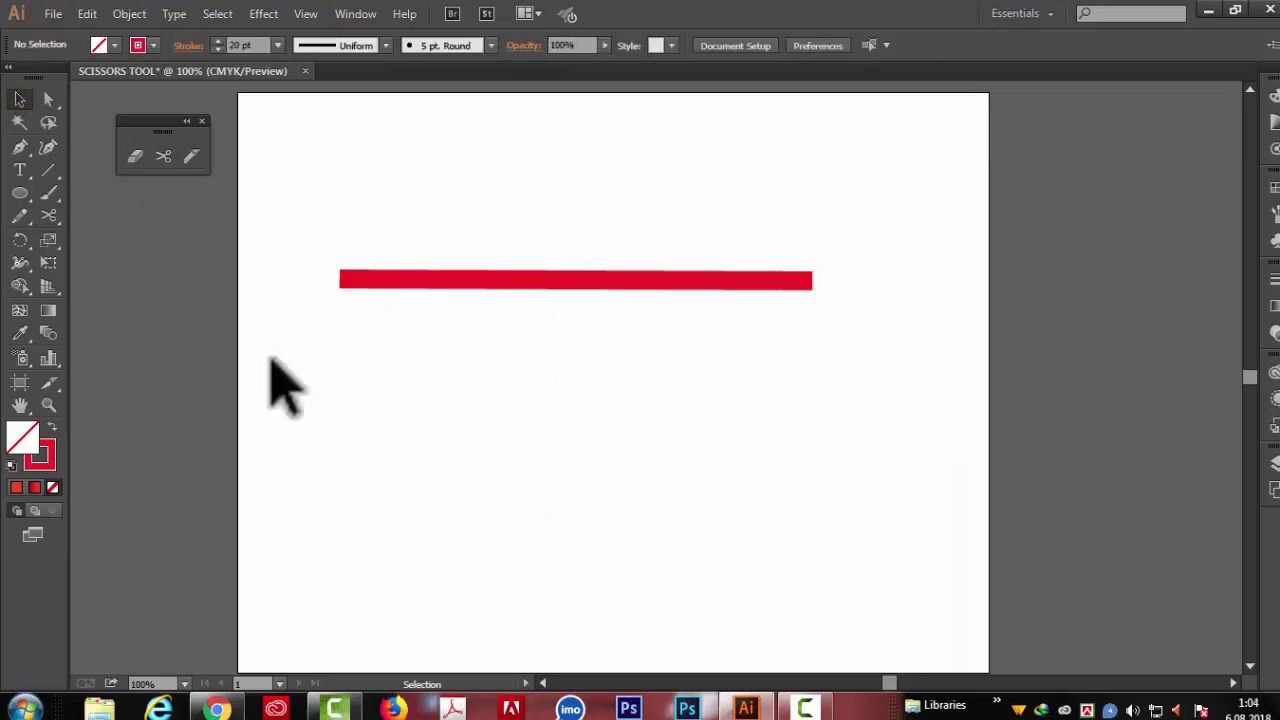
key("ctrl+a")
left_click(700, 240)
left_click_drag(660, 278, 785, 285)
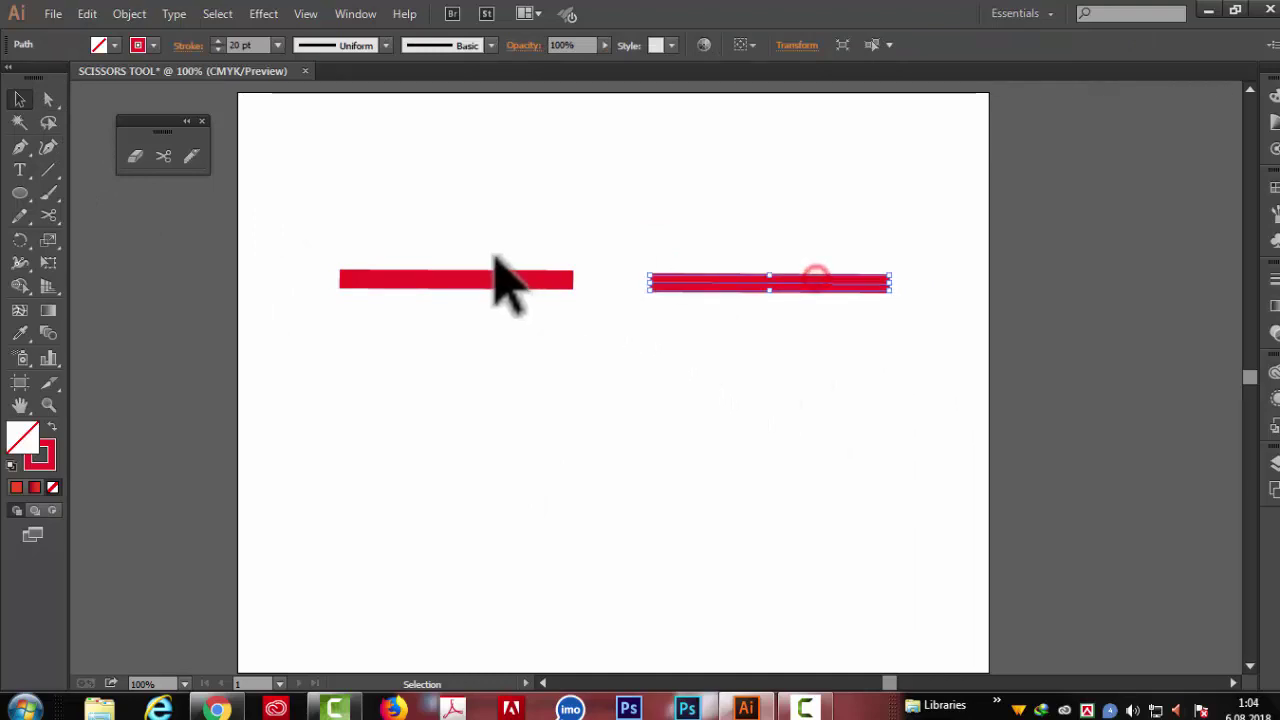
- Try erasing a gap in the left red bar with the Eraser, then undo it
key("shift+e")
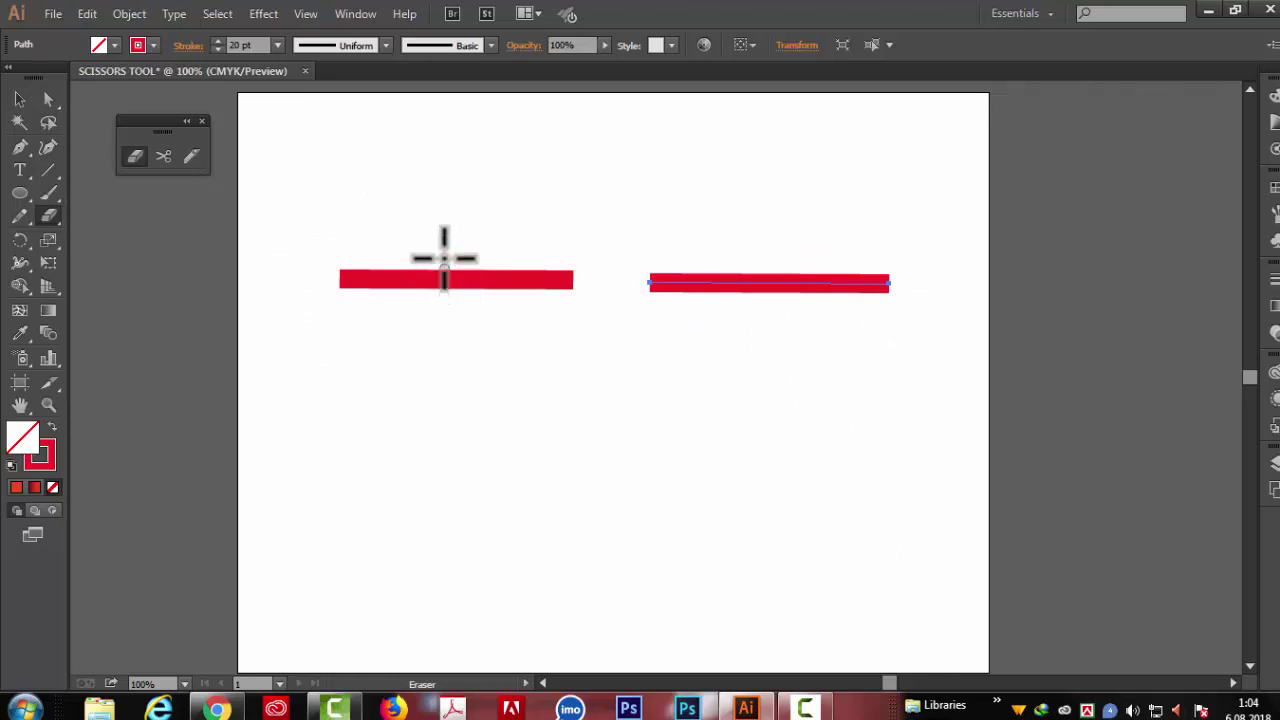
left_click(451, 249)
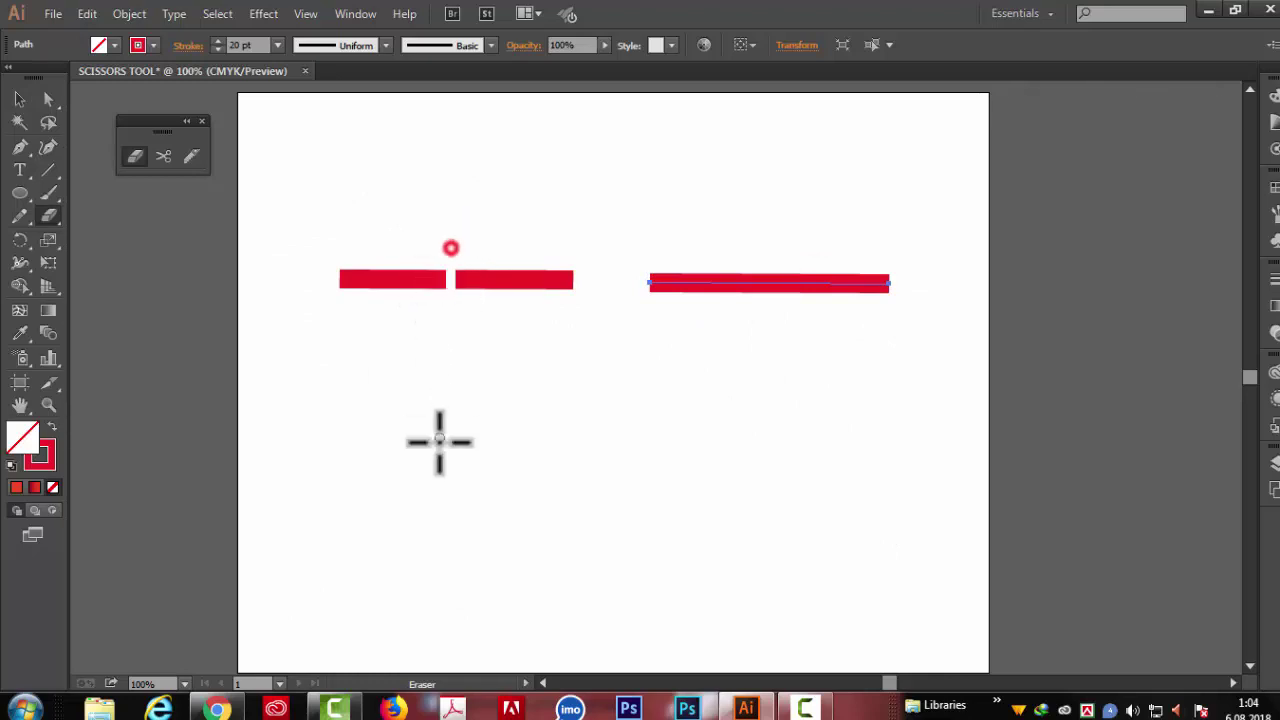
key("ctrl+z")
left_click(487, 277)
- Leave the Eraser, then expand and collapse the Stroke panel
left_click(49, 100)
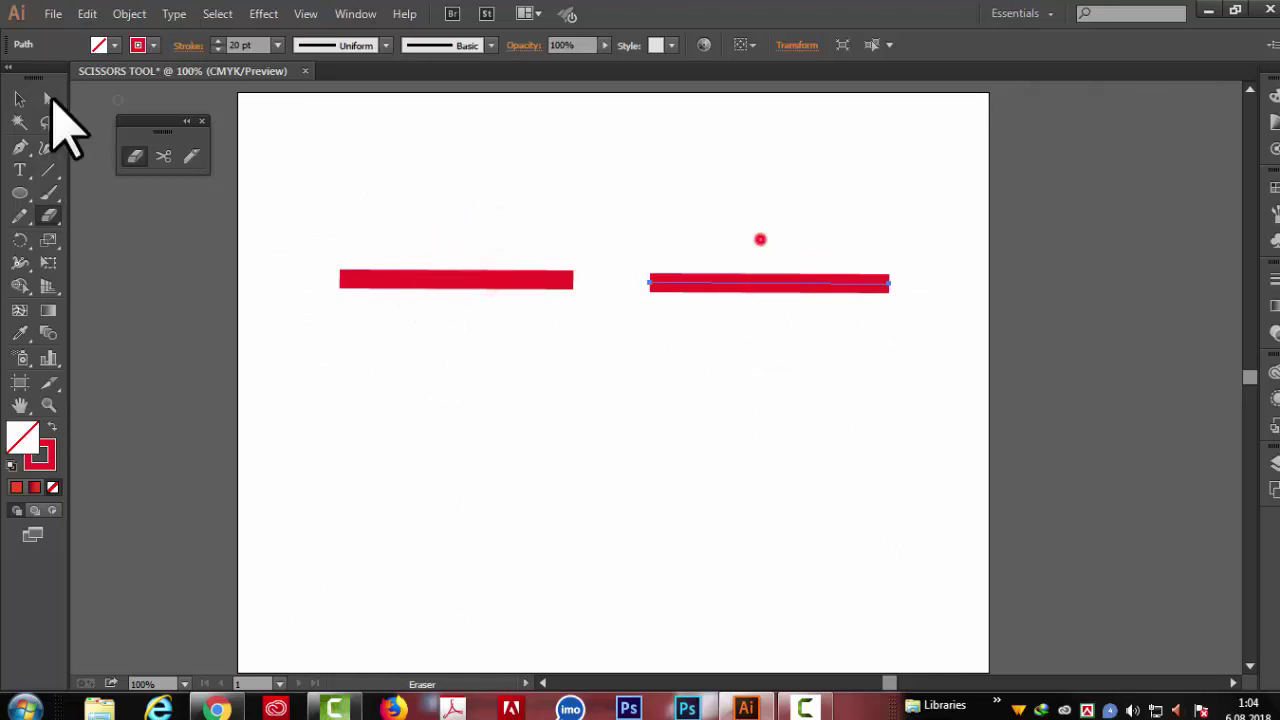
left_click(760, 237)
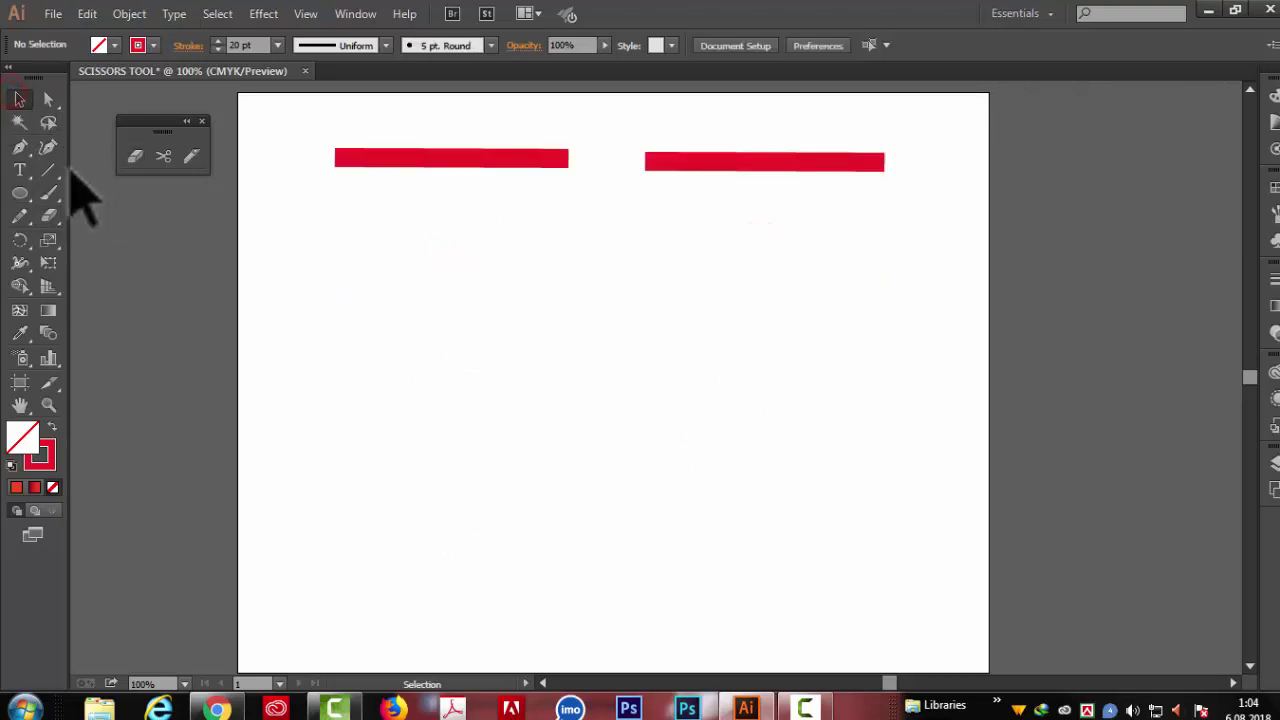
left_click(48, 168)
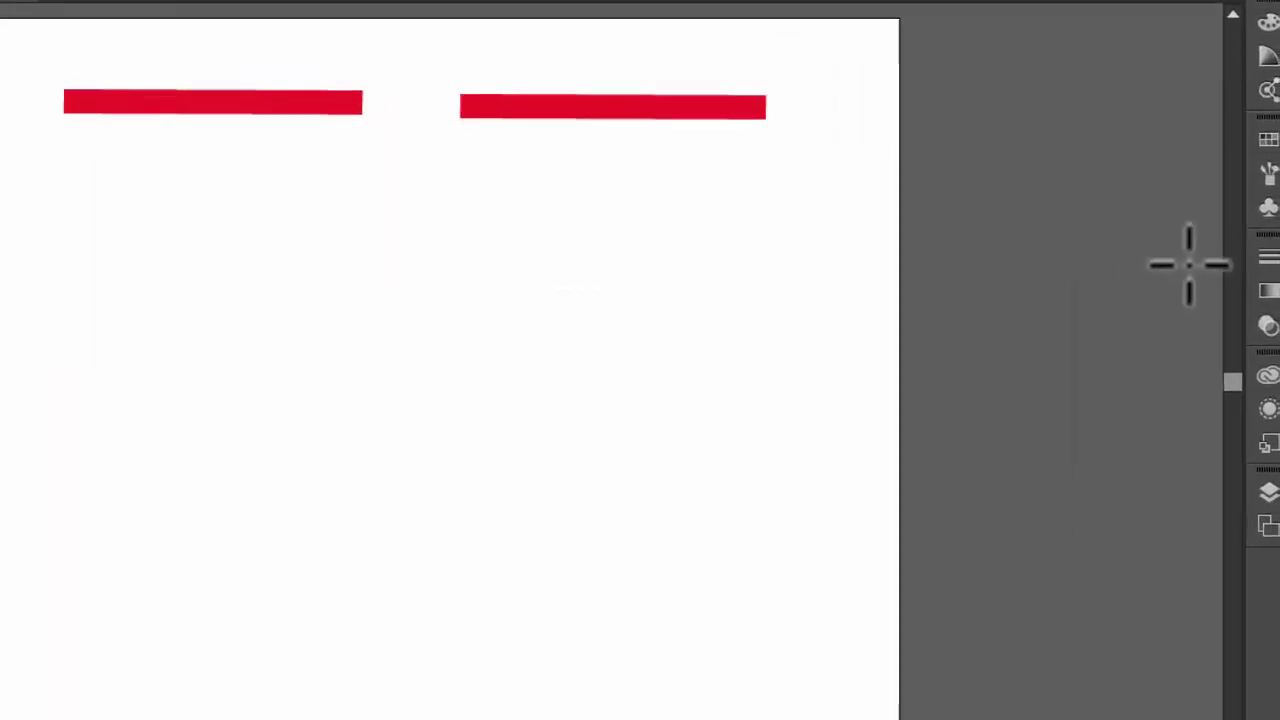
left_click(1250, 212)
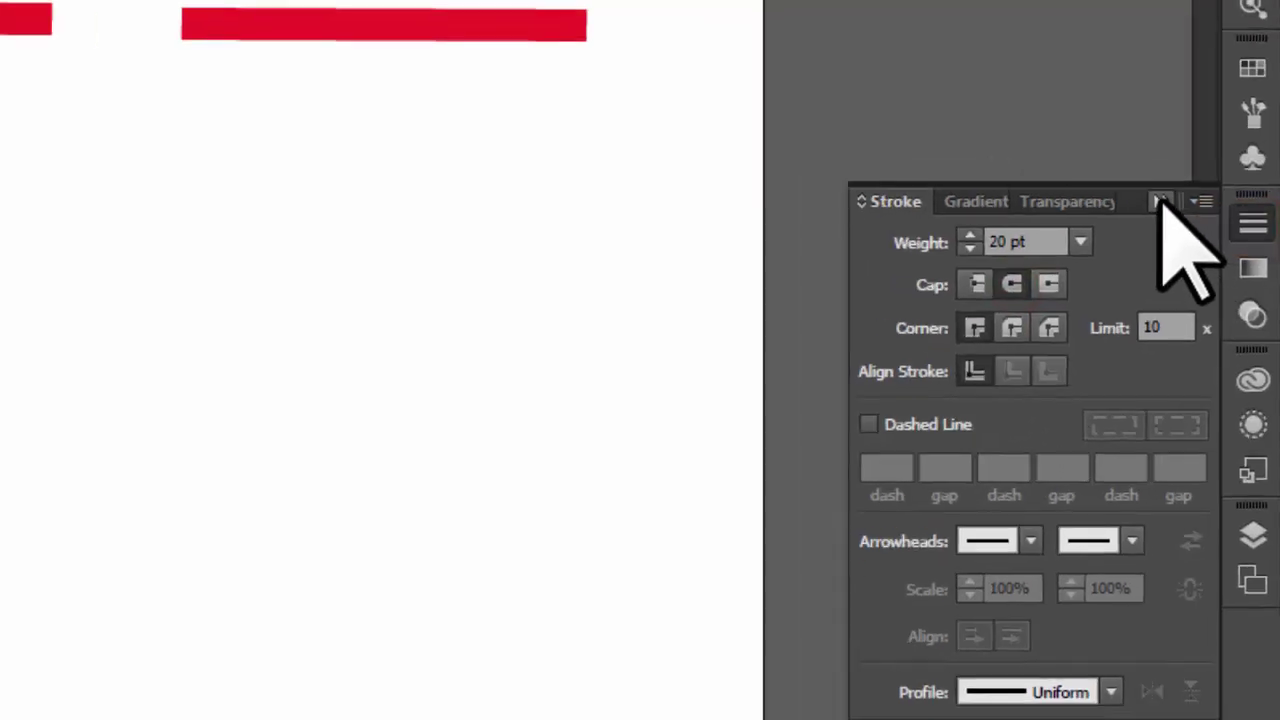
left_click(1151, 188)
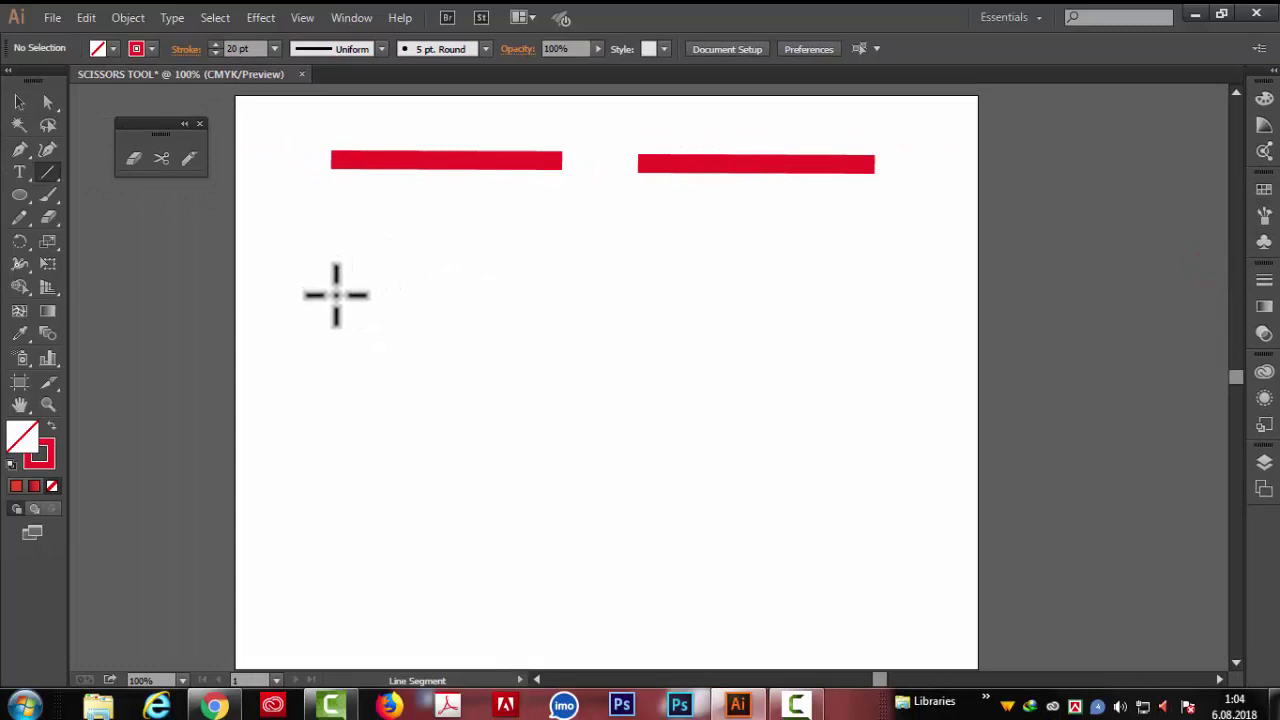
- Draw a new red line below, cut it at the middle, and nudge the left piece left
left_click_drag(336, 294, 861, 294)
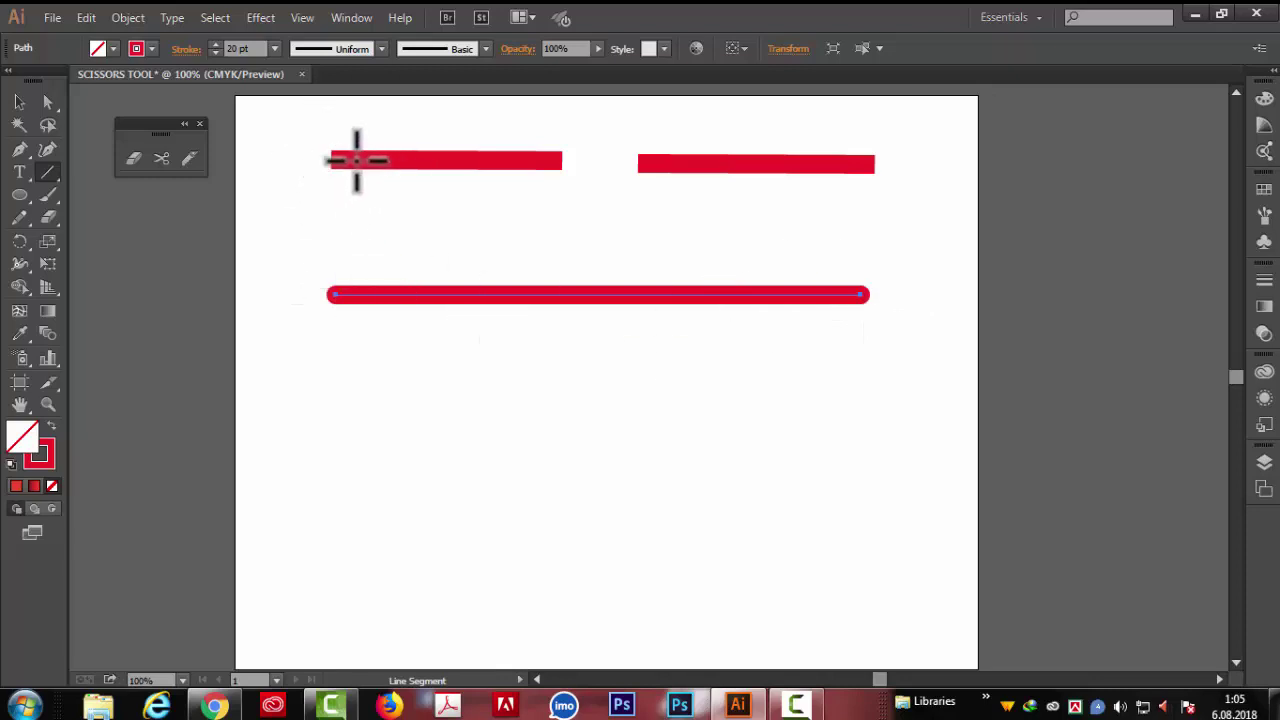
left_click(161, 158)
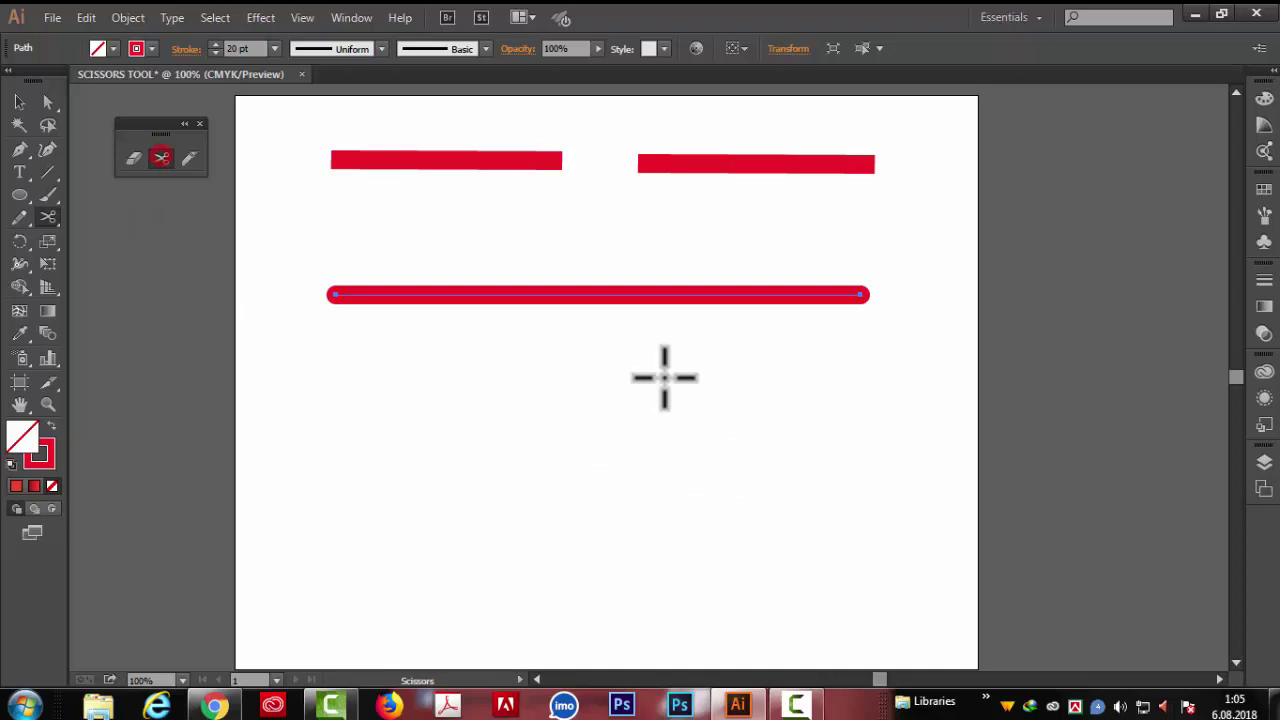
left_click(584, 294)
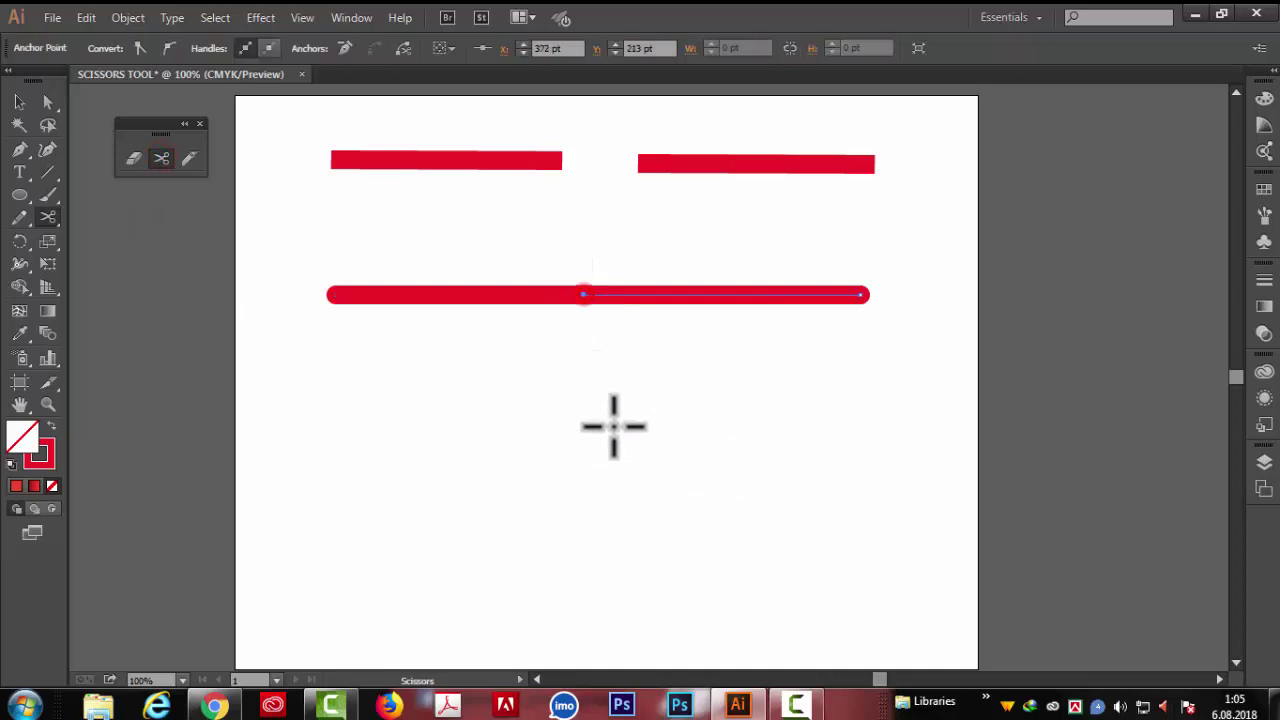
left_click(19, 102)
left_click(450, 295)
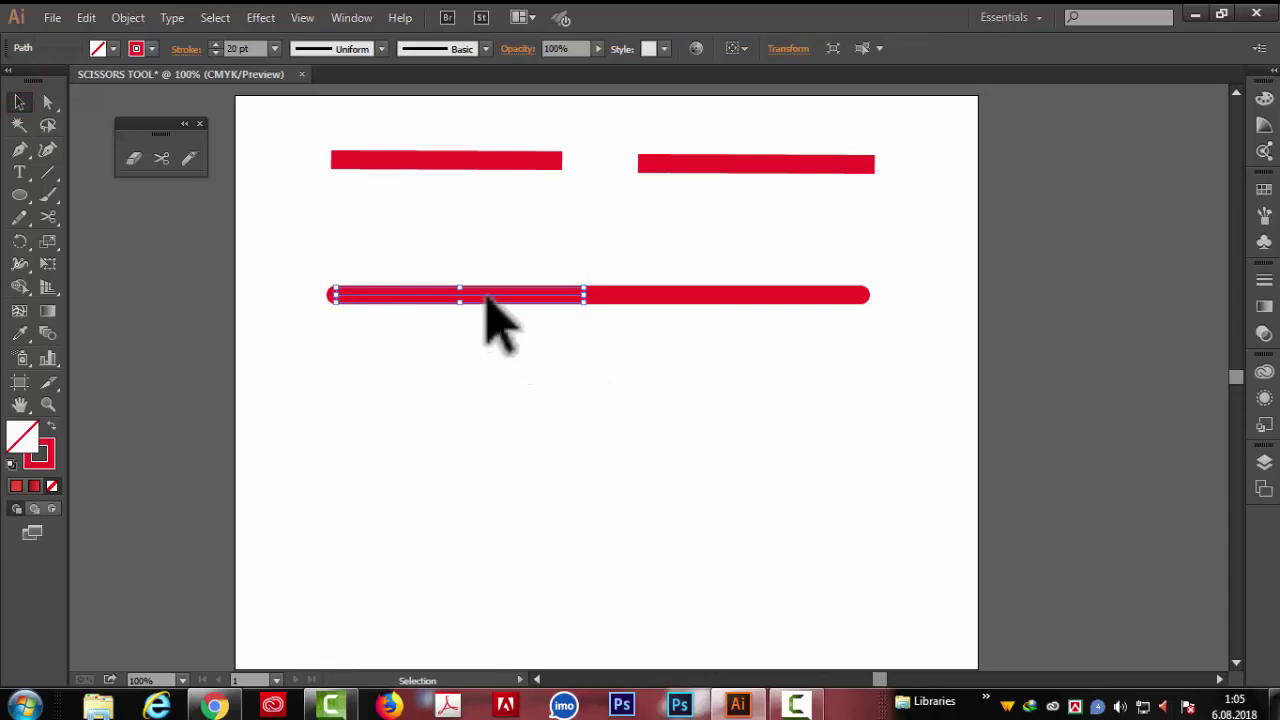
left_click_drag(467, 296, 436, 297)
left_click(300, 299)
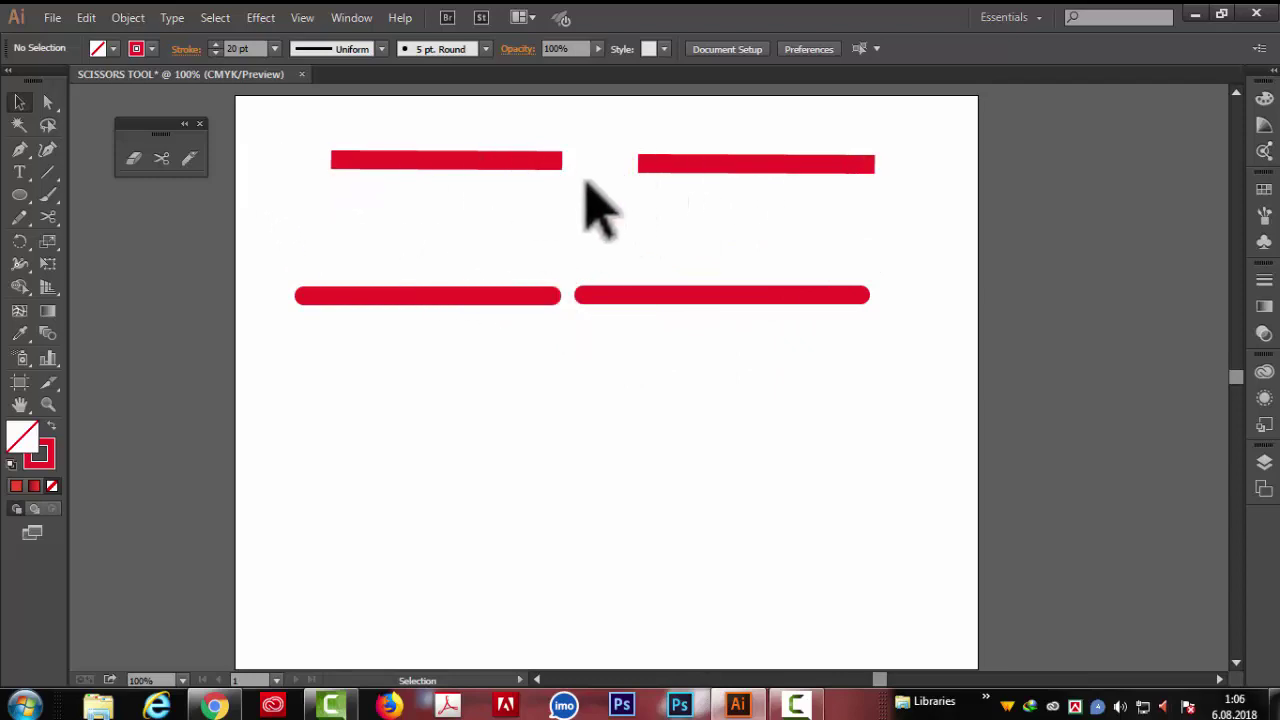
- Draw a red arc curving down to the right and give it round caps
left_click(47, 172)
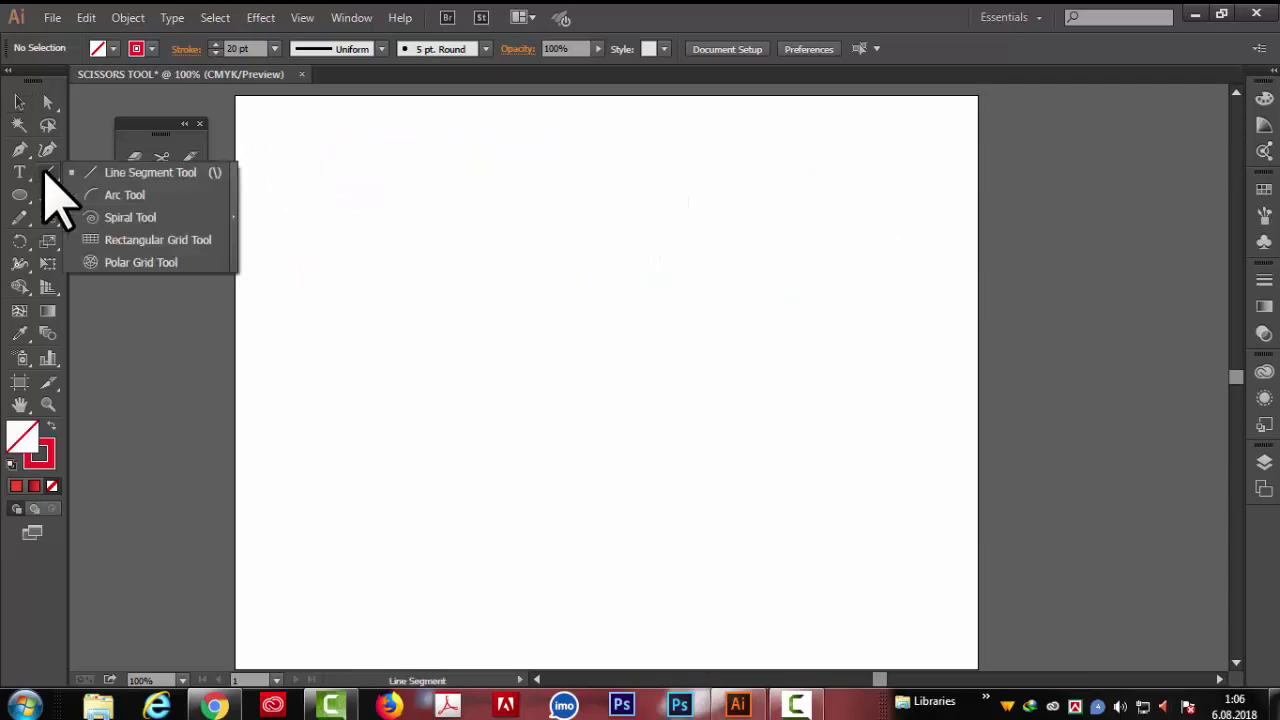
left_click(112, 195)
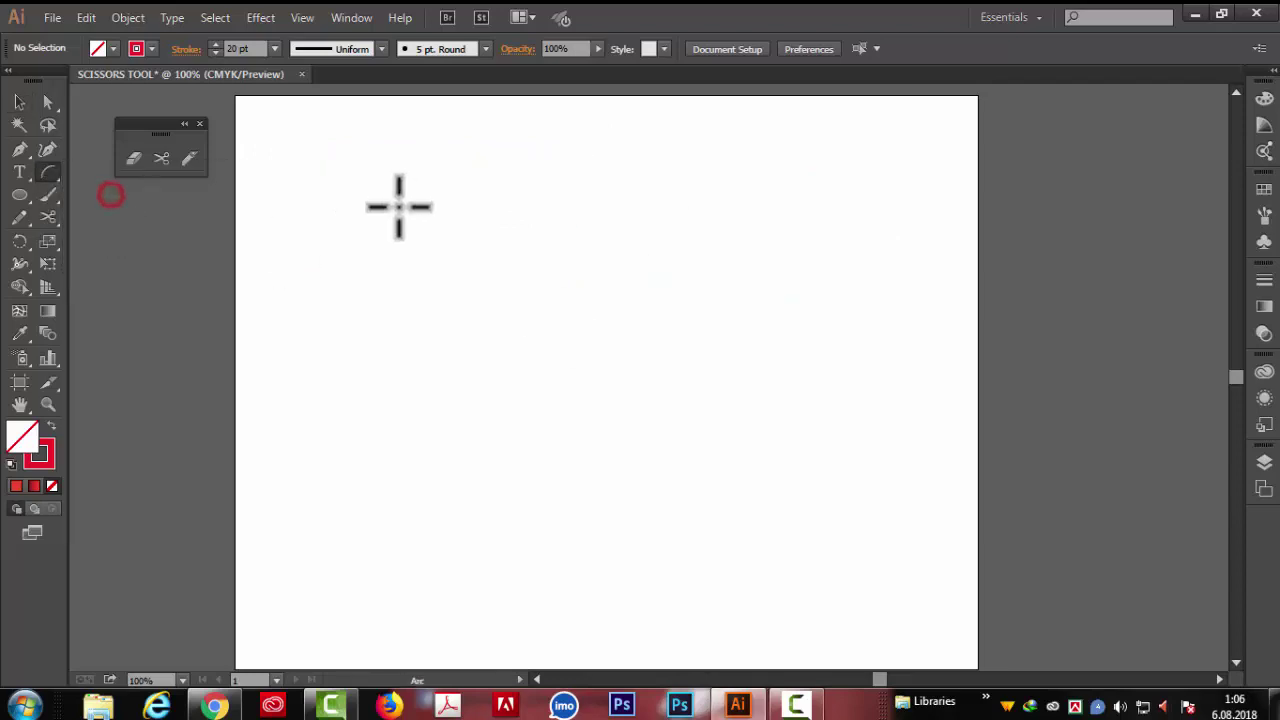
mouse_move(400, 208)
left_mouse_down()
mouse_move(563, 434)
mouse_move(651, 460)
left_mouse_up()
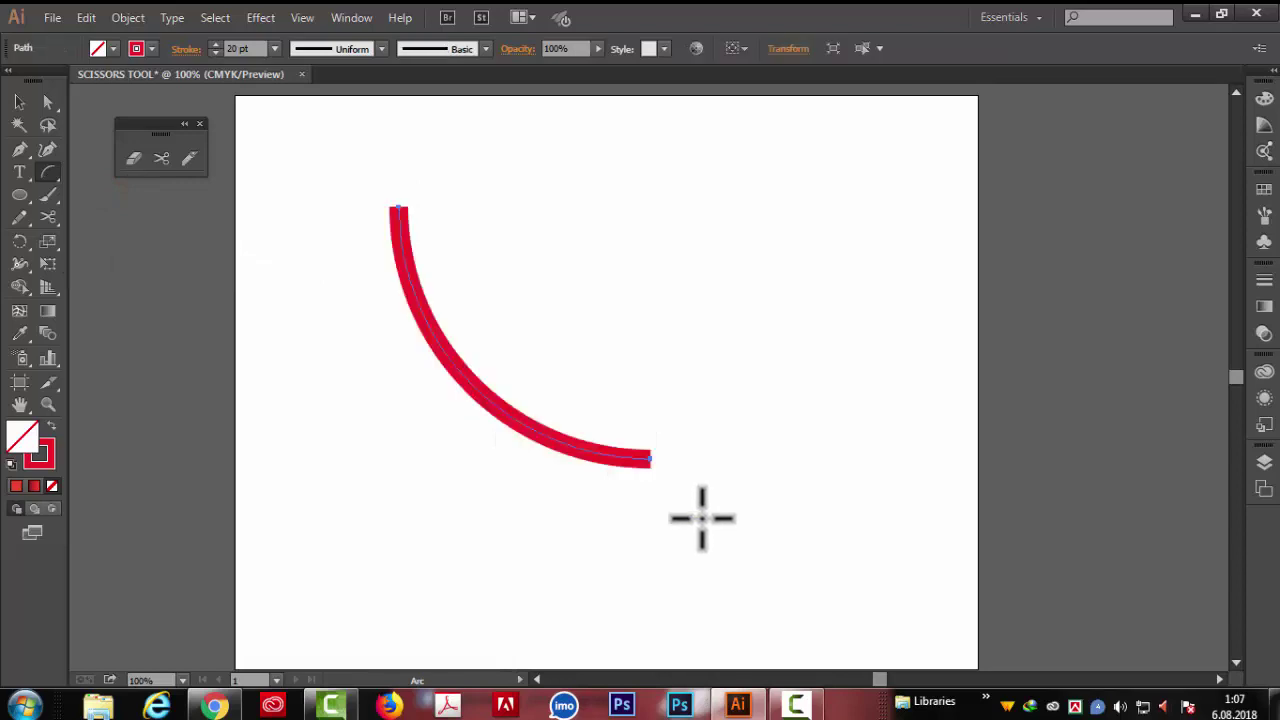
left_click(1262, 277)
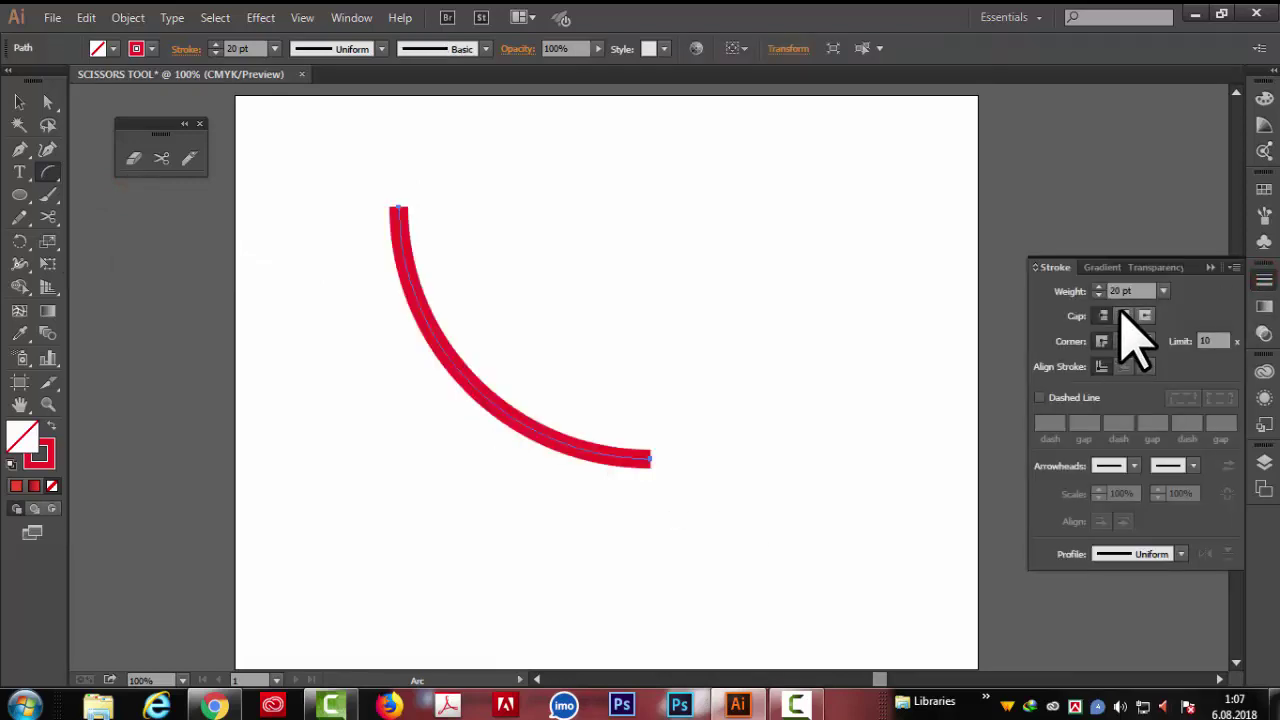
left_click(1124, 315)
left_click(1210, 267)
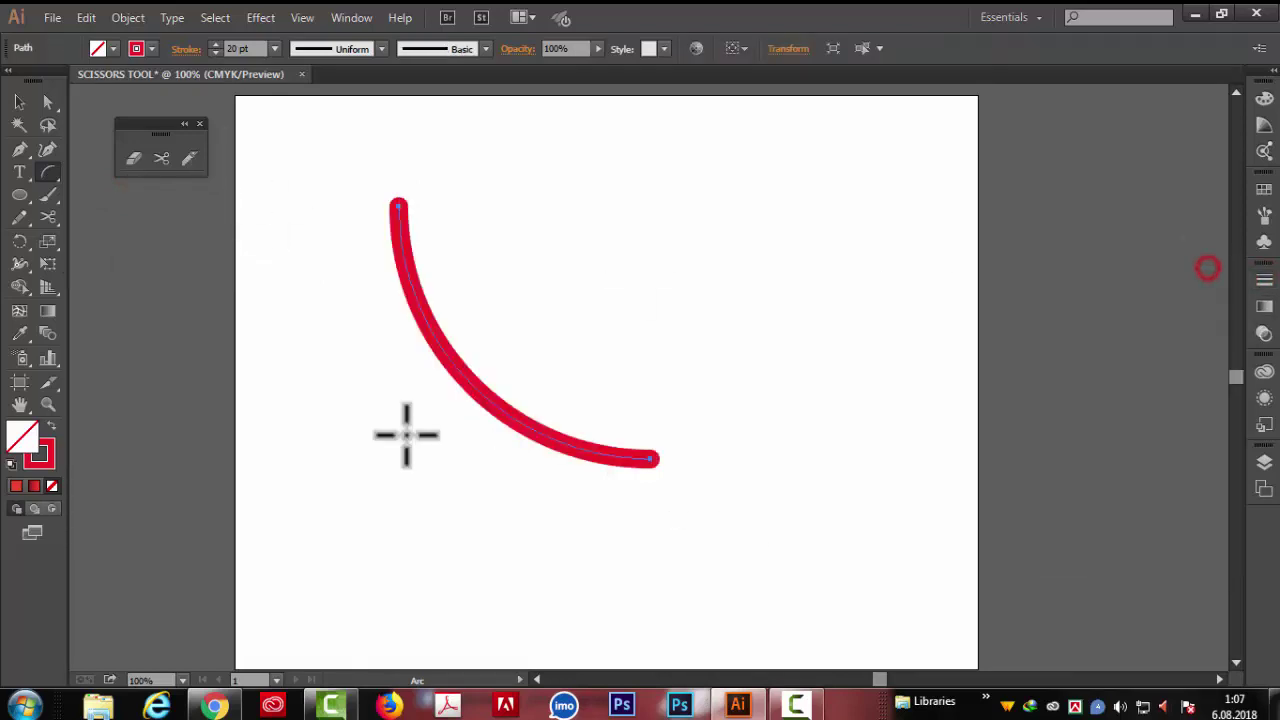
- Add a reflected copy of the arc via Transform > Reflect and make its stroke green
right_click(426, 337)
mouse_move(506, 589)
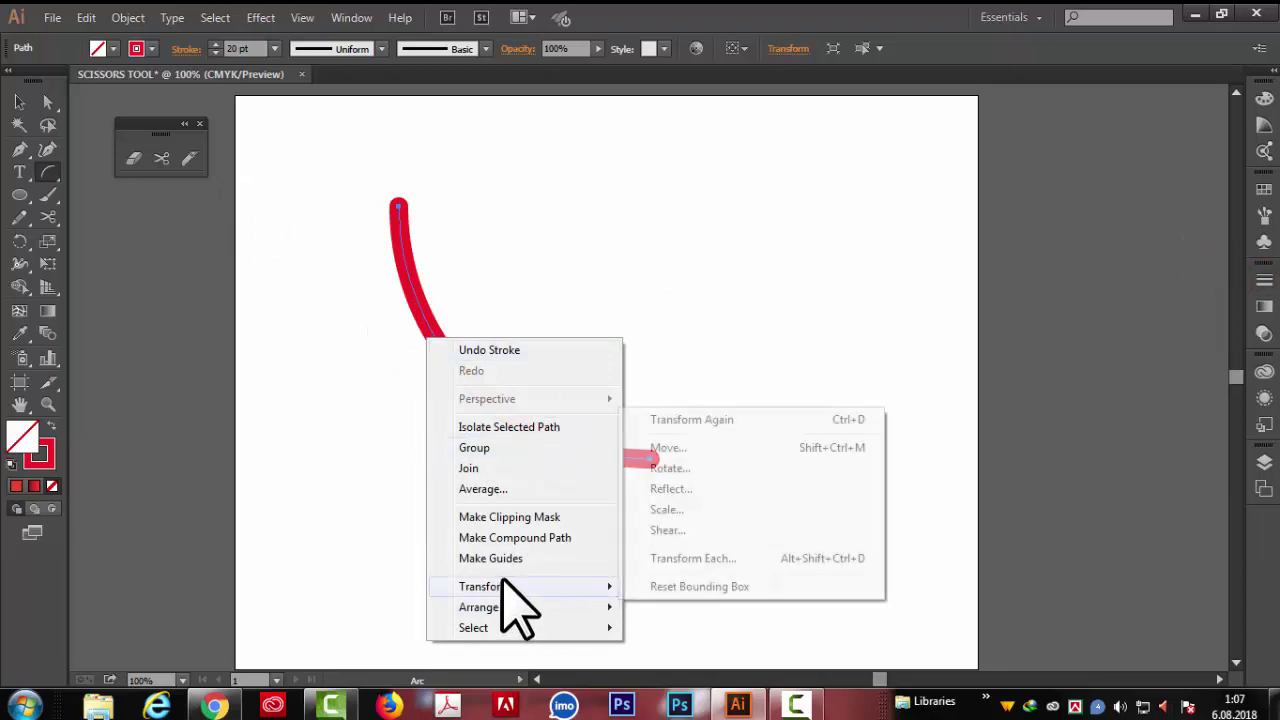
left_click(671, 489)
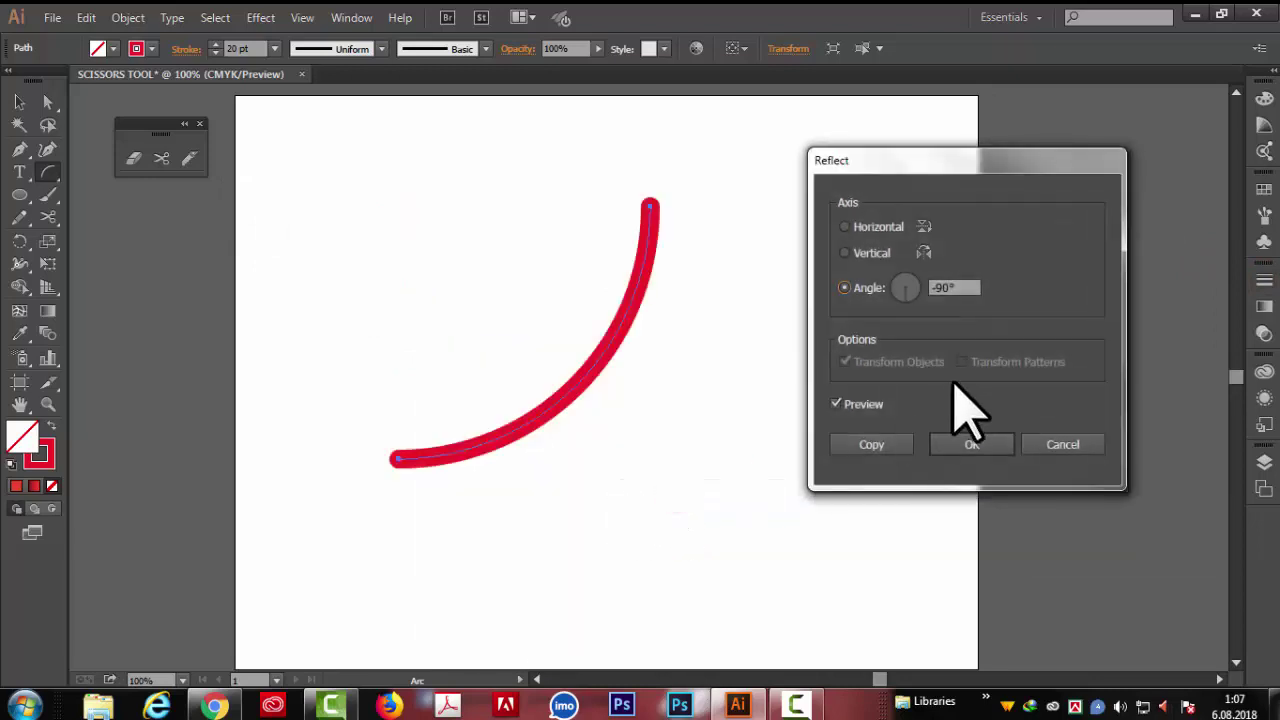
left_click(871, 444)
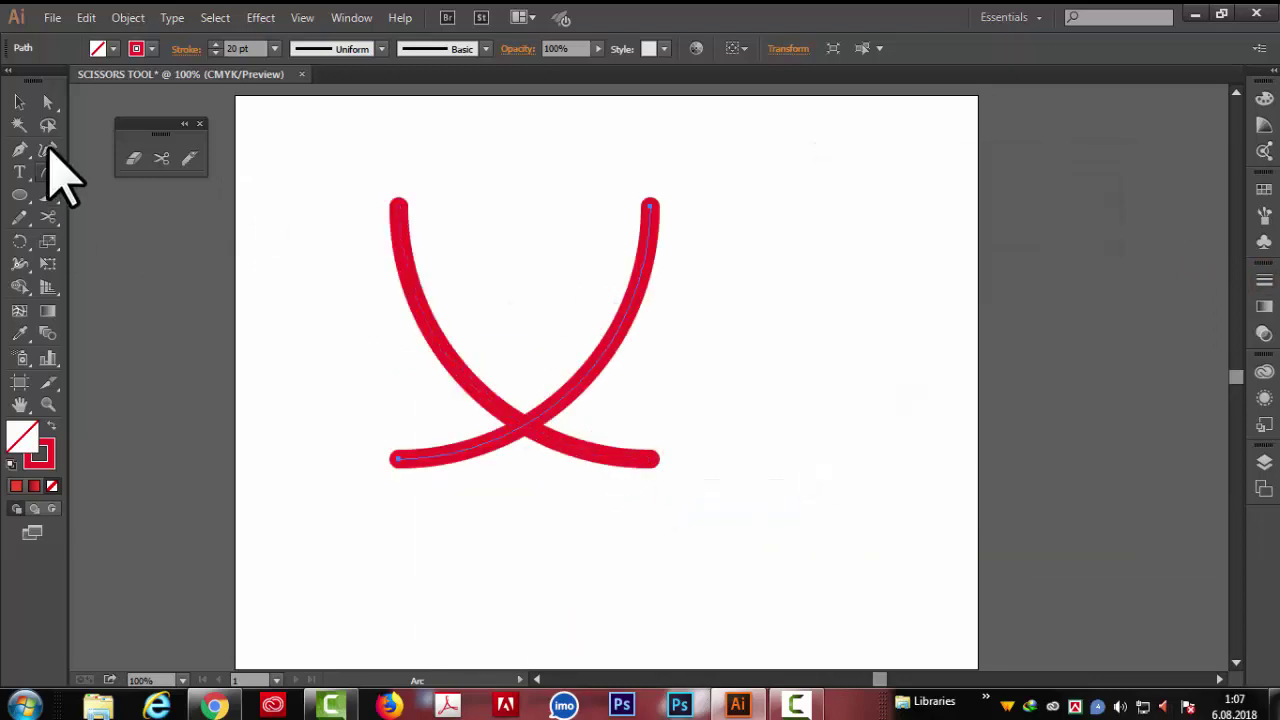
left_click(151, 49)
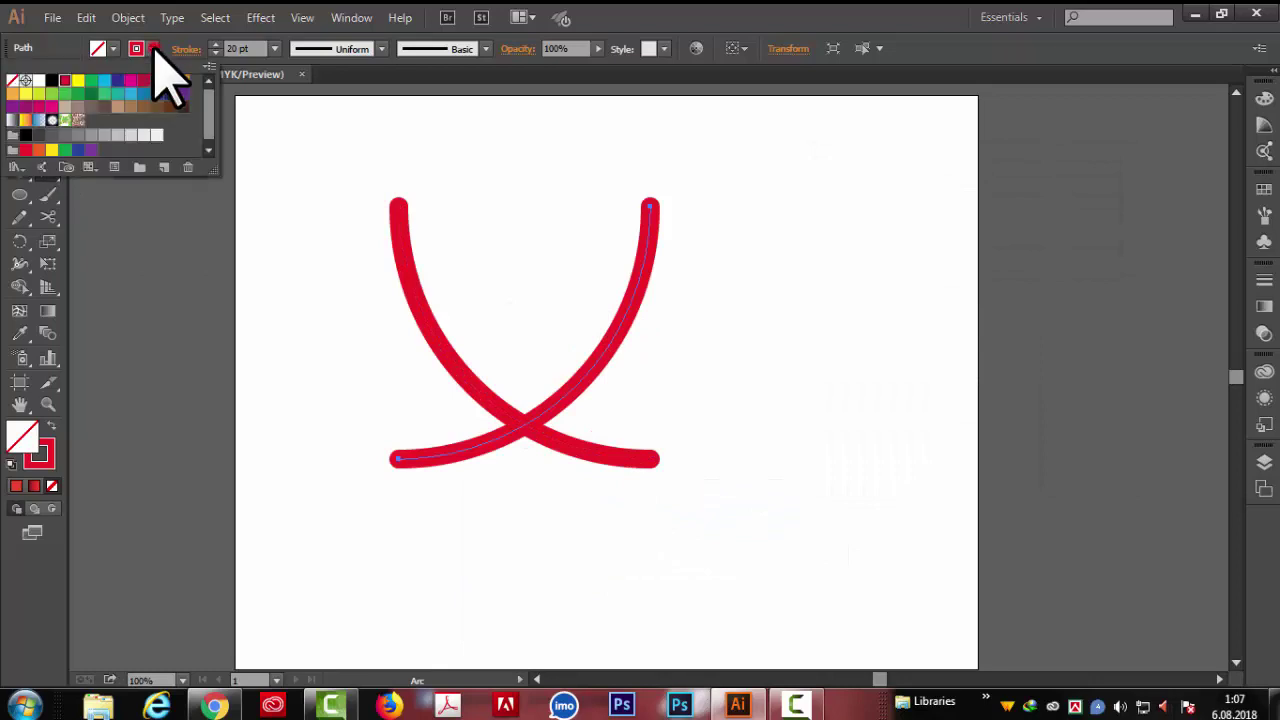
left_click(91, 80)
key("ctrl+a")
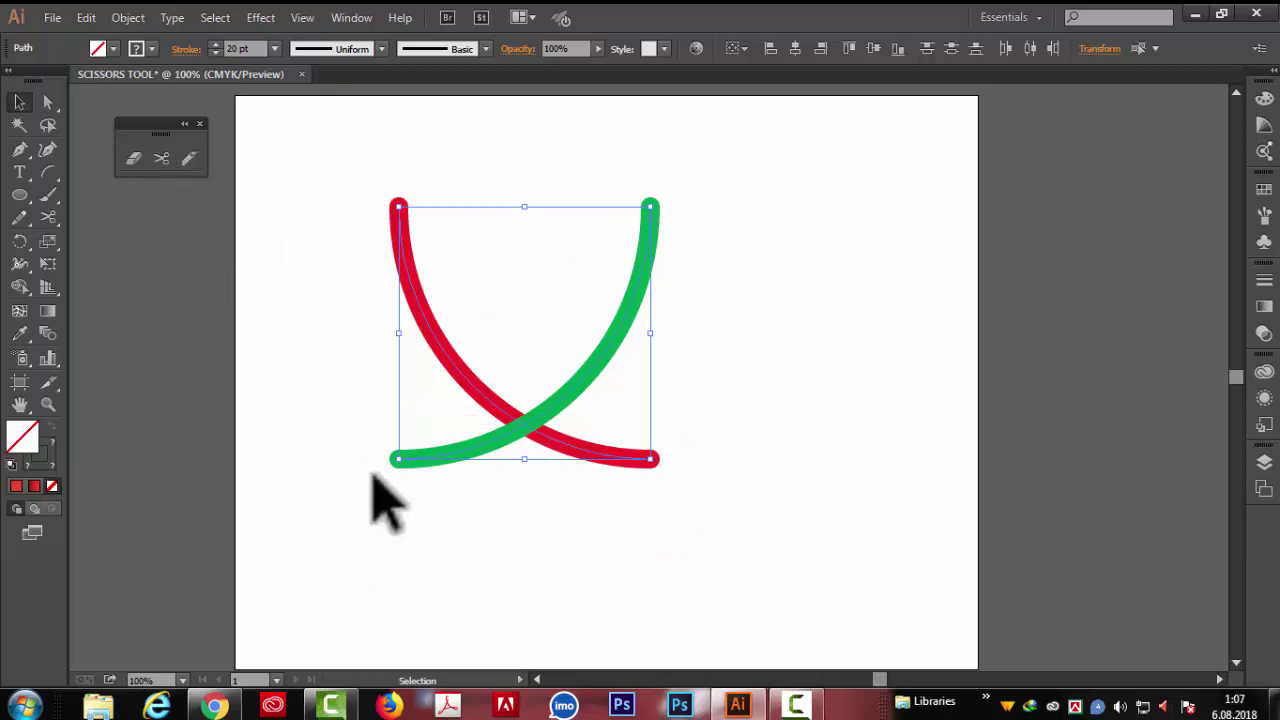
- Cut the green arc at the crossing and drag its lower-left piece down and left
left_click(161, 158)
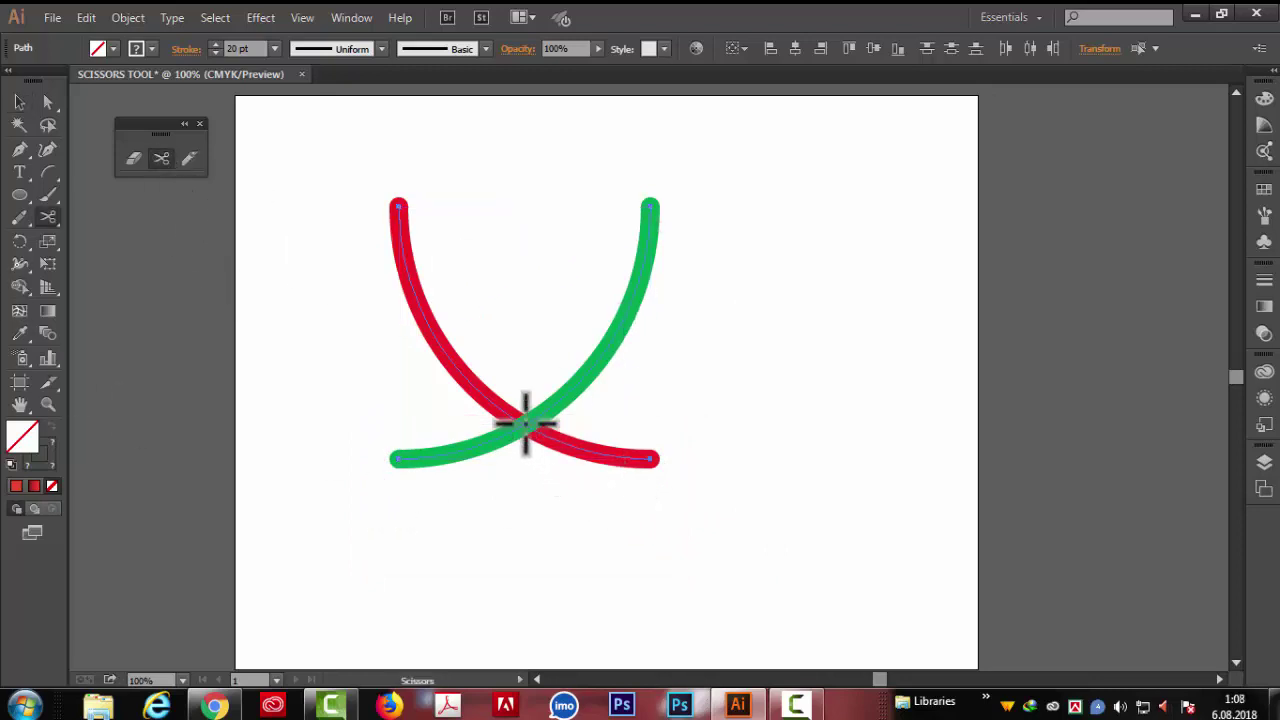
left_click(19, 102)
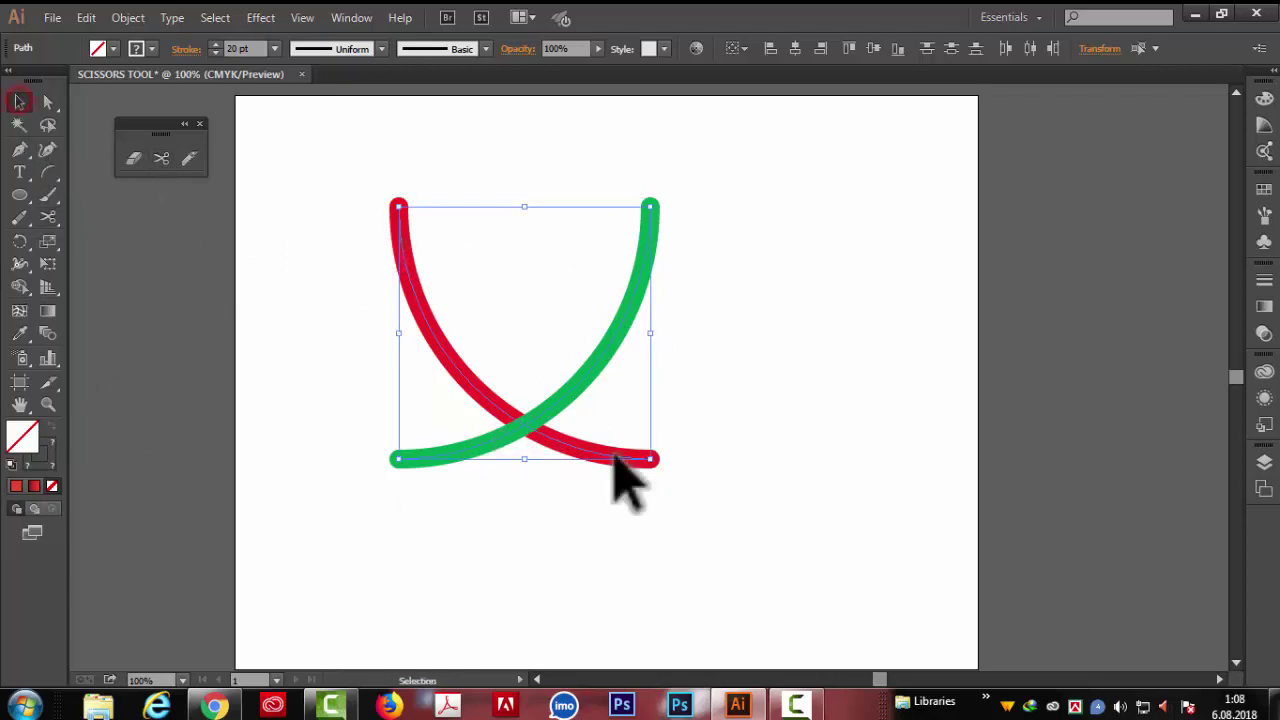
left_click(160, 158)
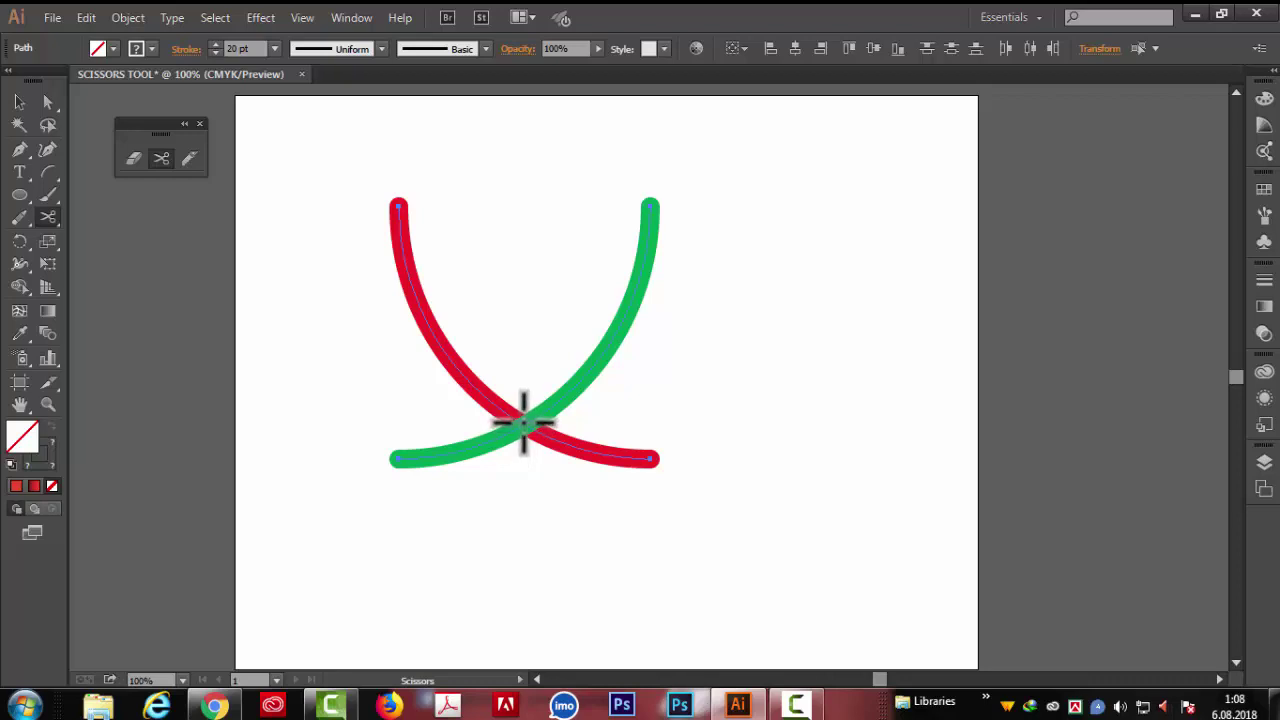
left_click(521, 424)
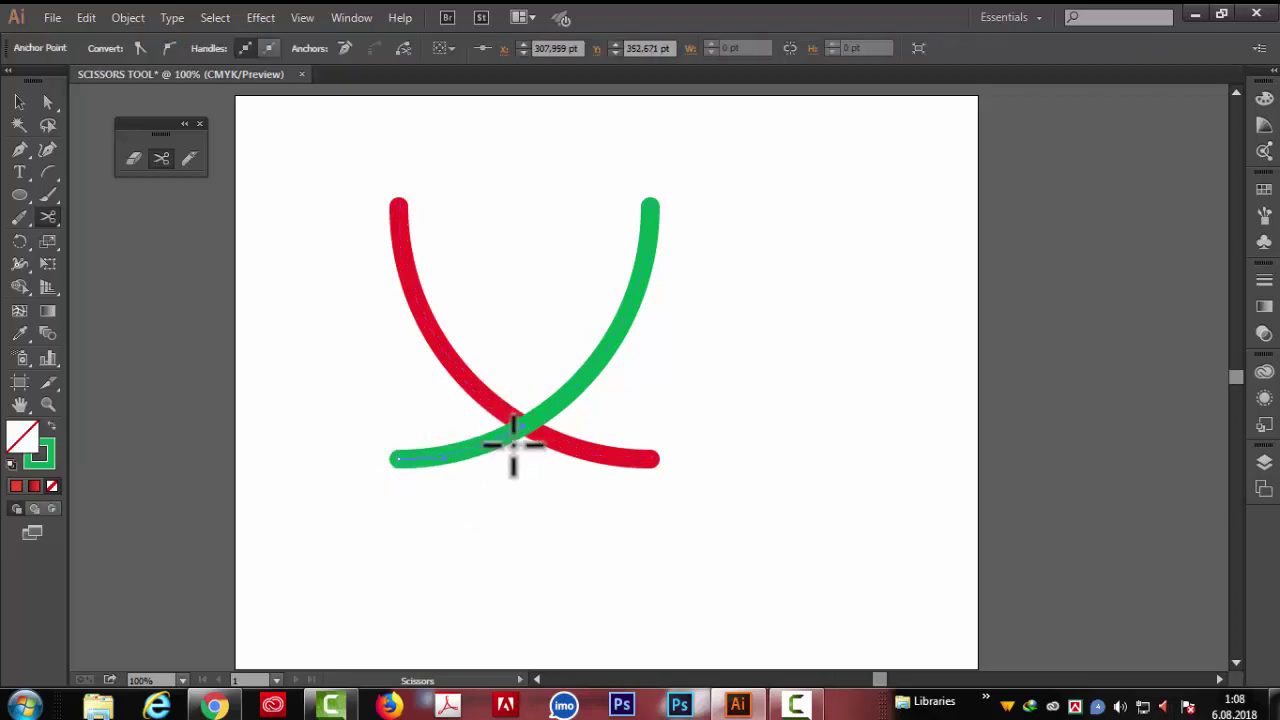
left_click(19, 102)
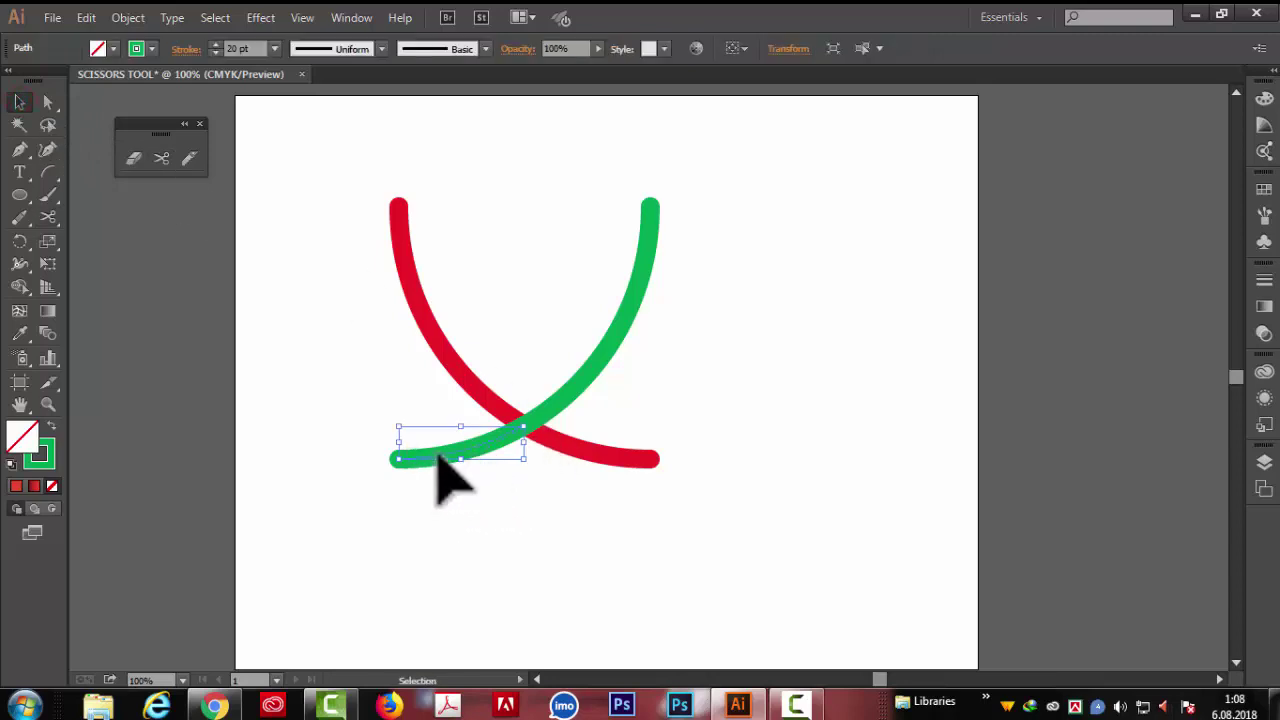
left_click_drag(437, 457, 398, 527)
left_click(700, 592)
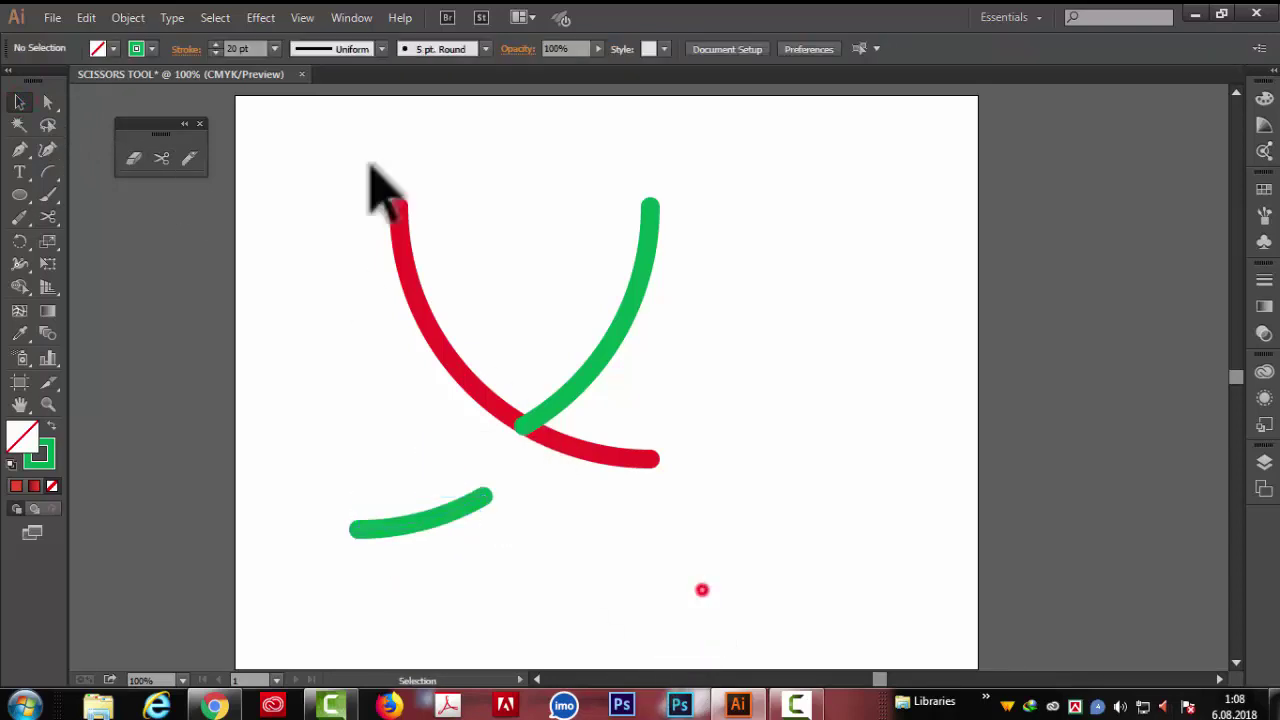
left_click_drag(371, 166, 505, 400)
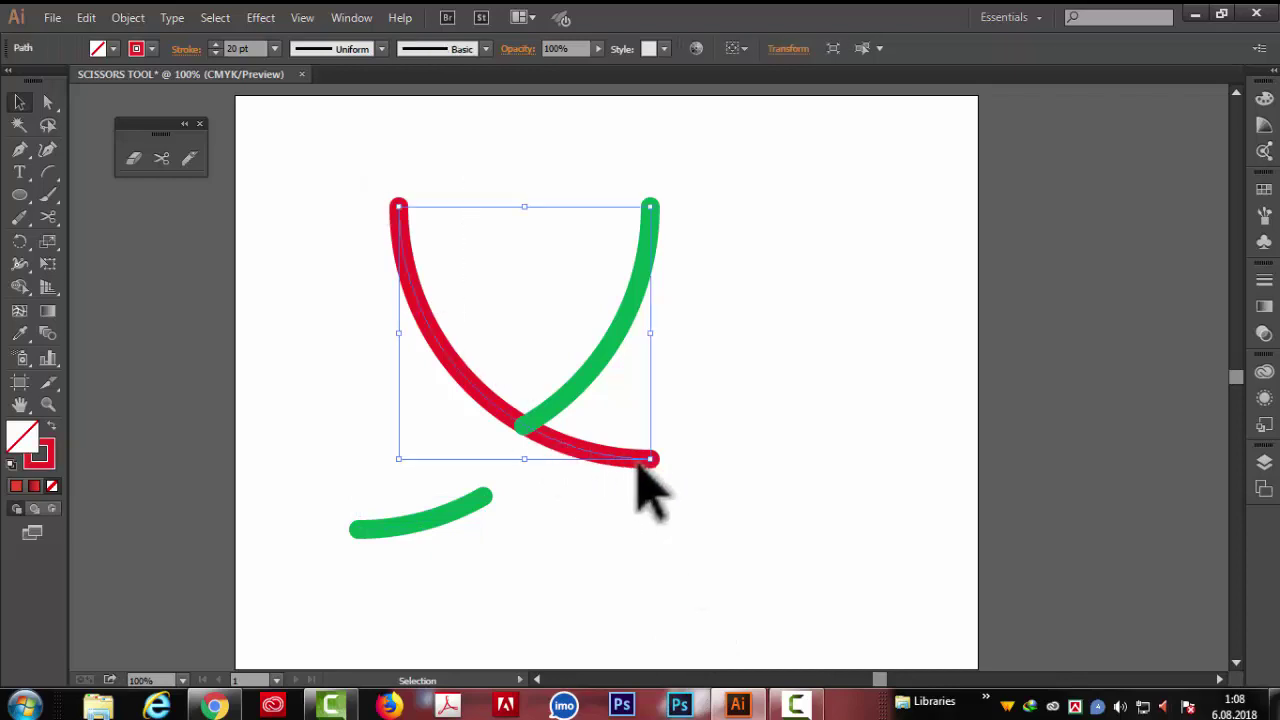
left_click(162, 157)
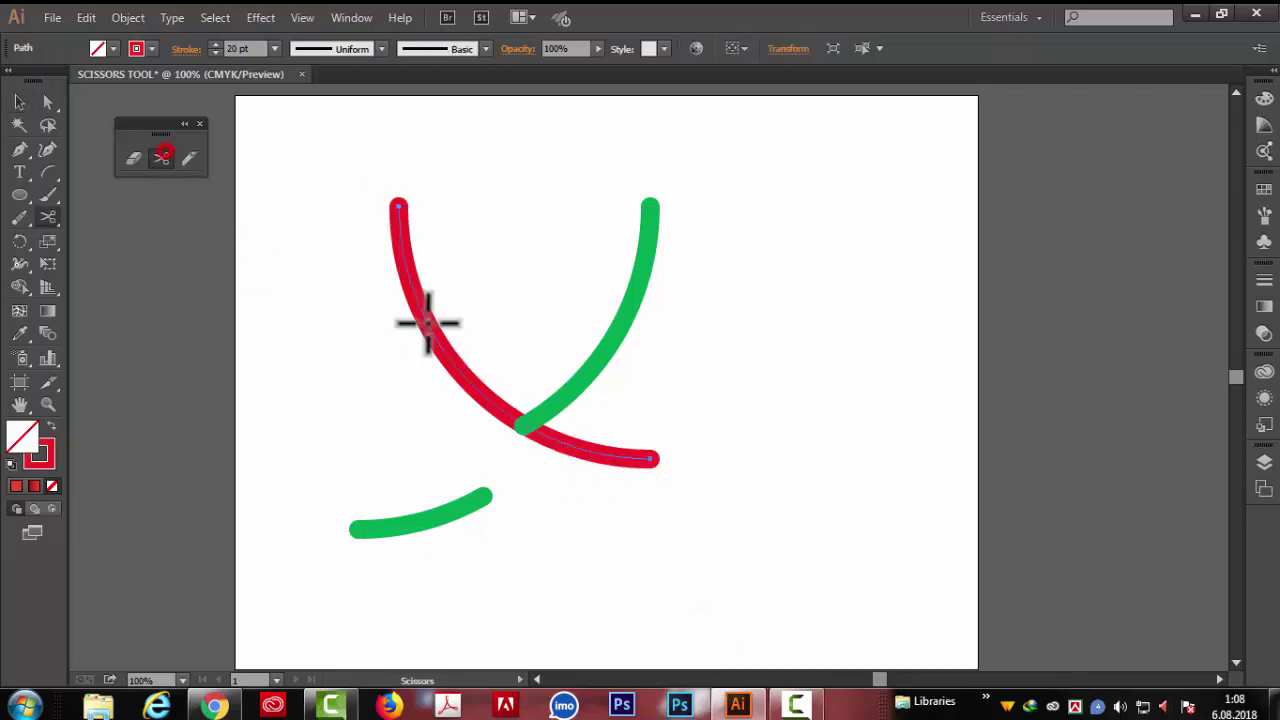
left_click(524, 424)
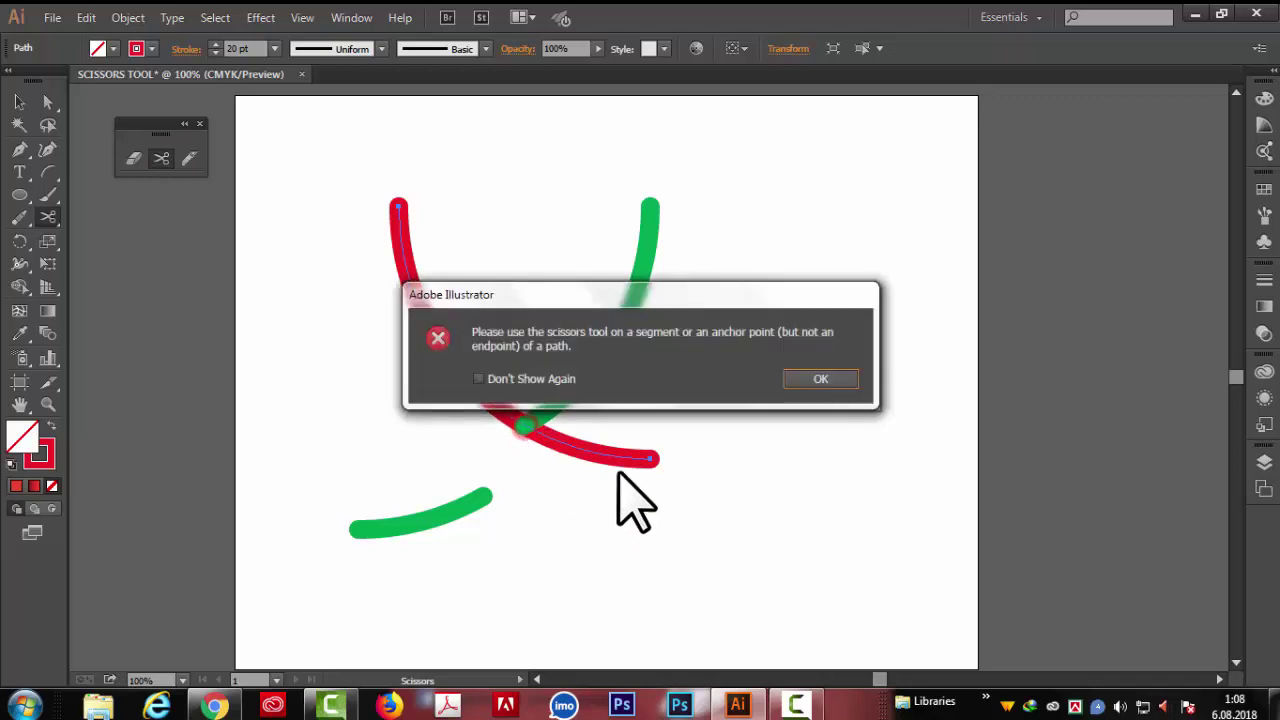
left_click(820, 380)
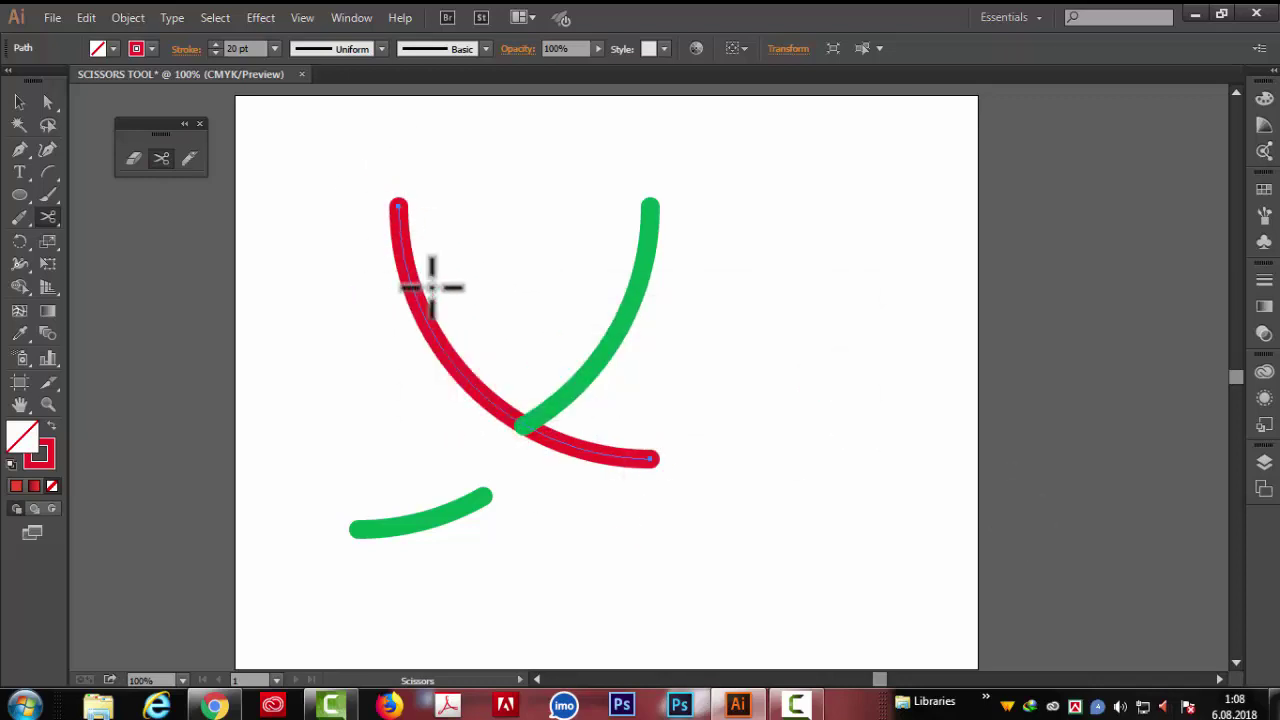
- Use Arrange > Bring to Front on the red arc so it overlaps the green piece
right_click(436, 328)
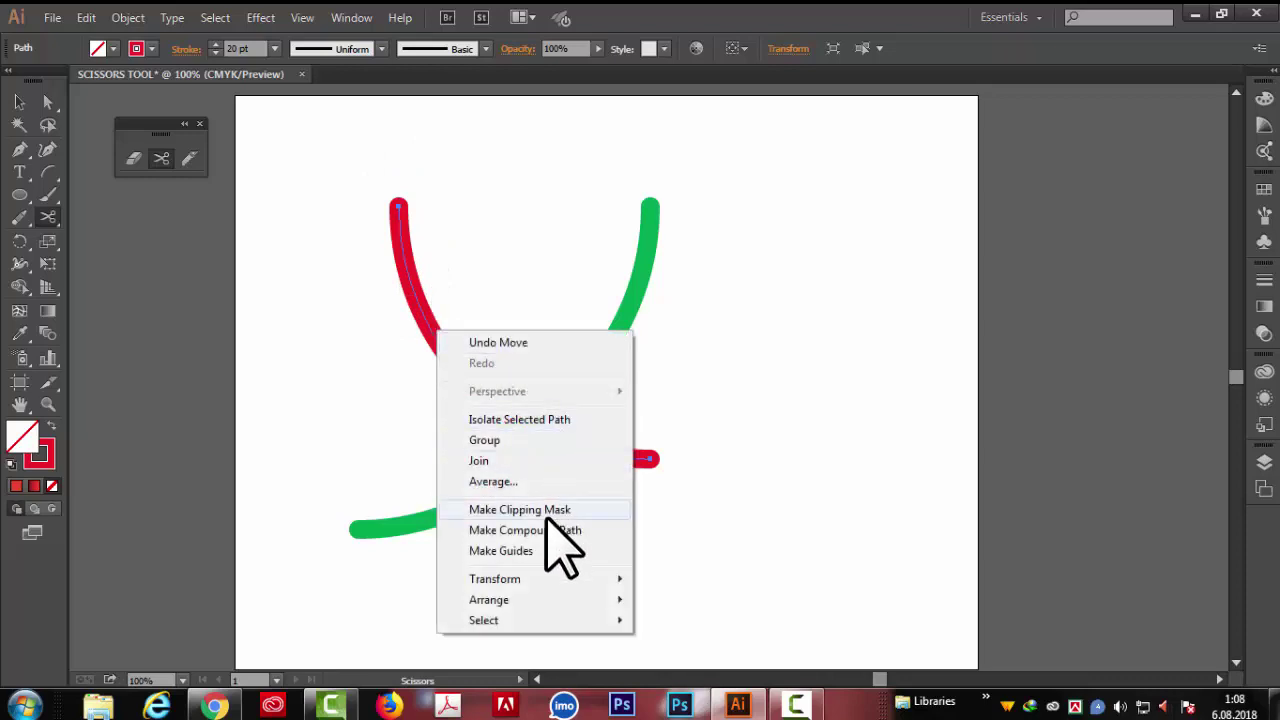
mouse_move(551, 600)
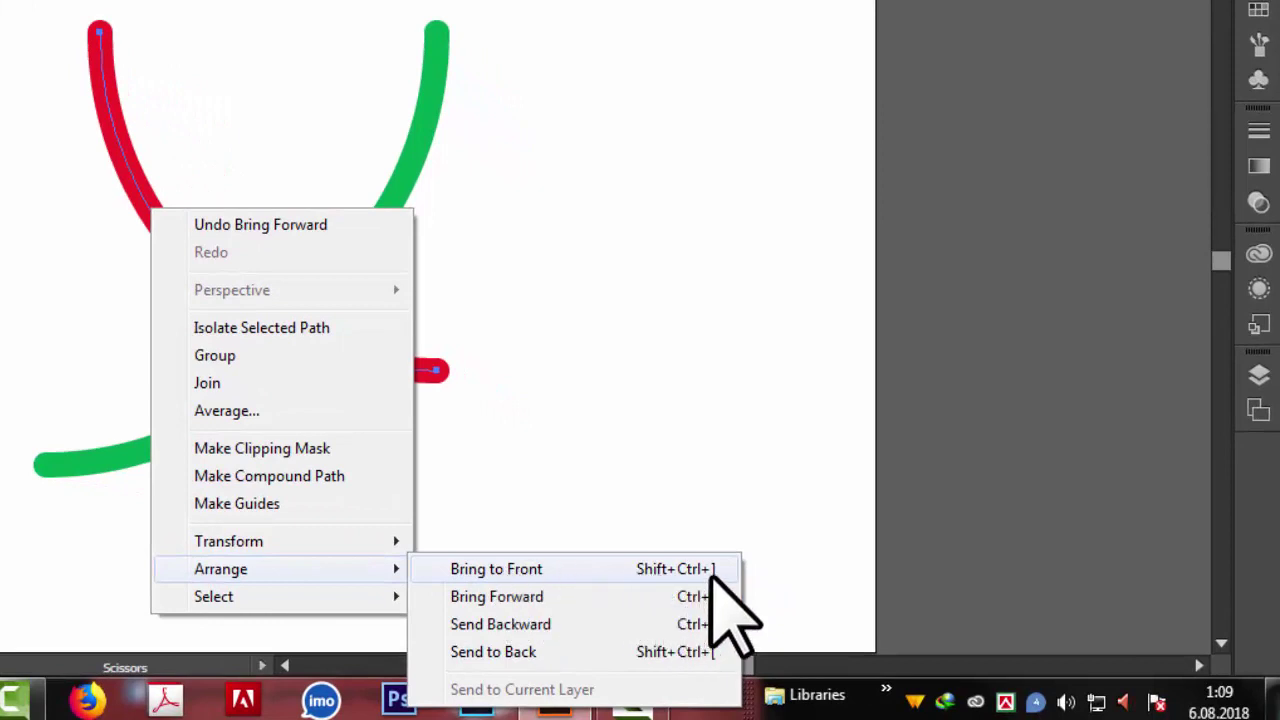
left_click(642, 568)
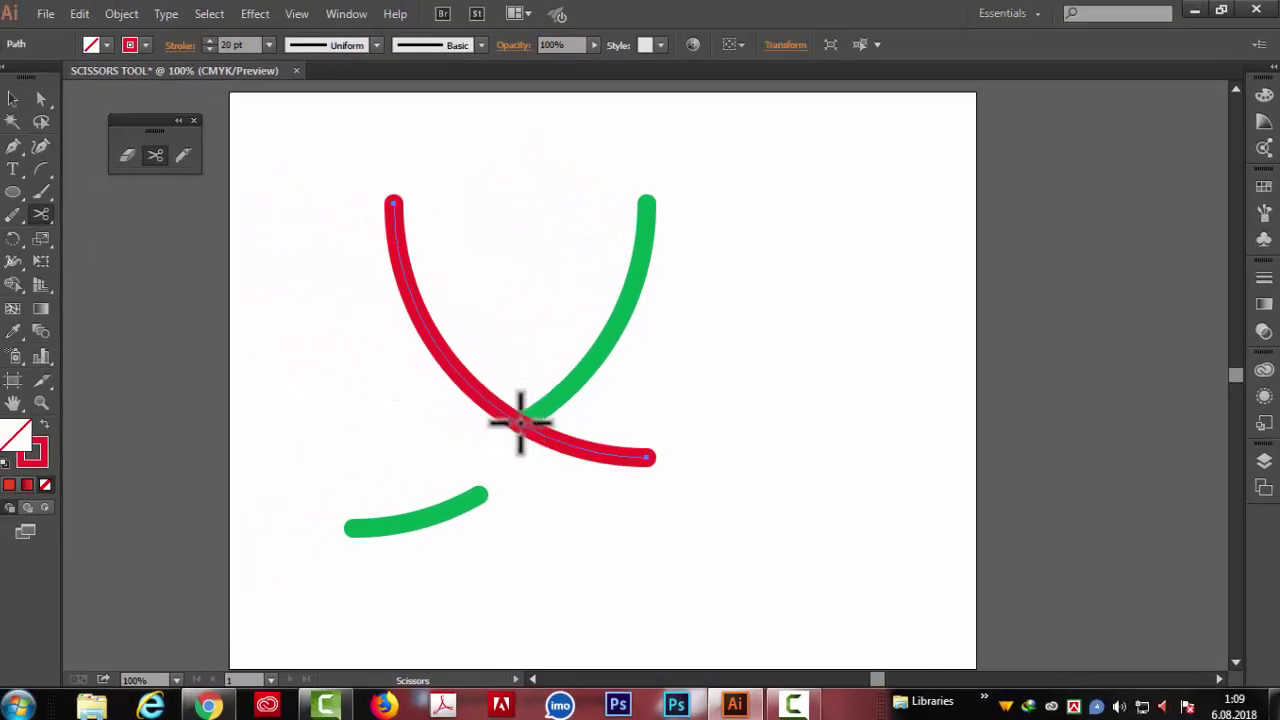
- Cut the red arc at the crossing, move its lower-right piece away, and rotate both curves 180°
left_click(520, 423)
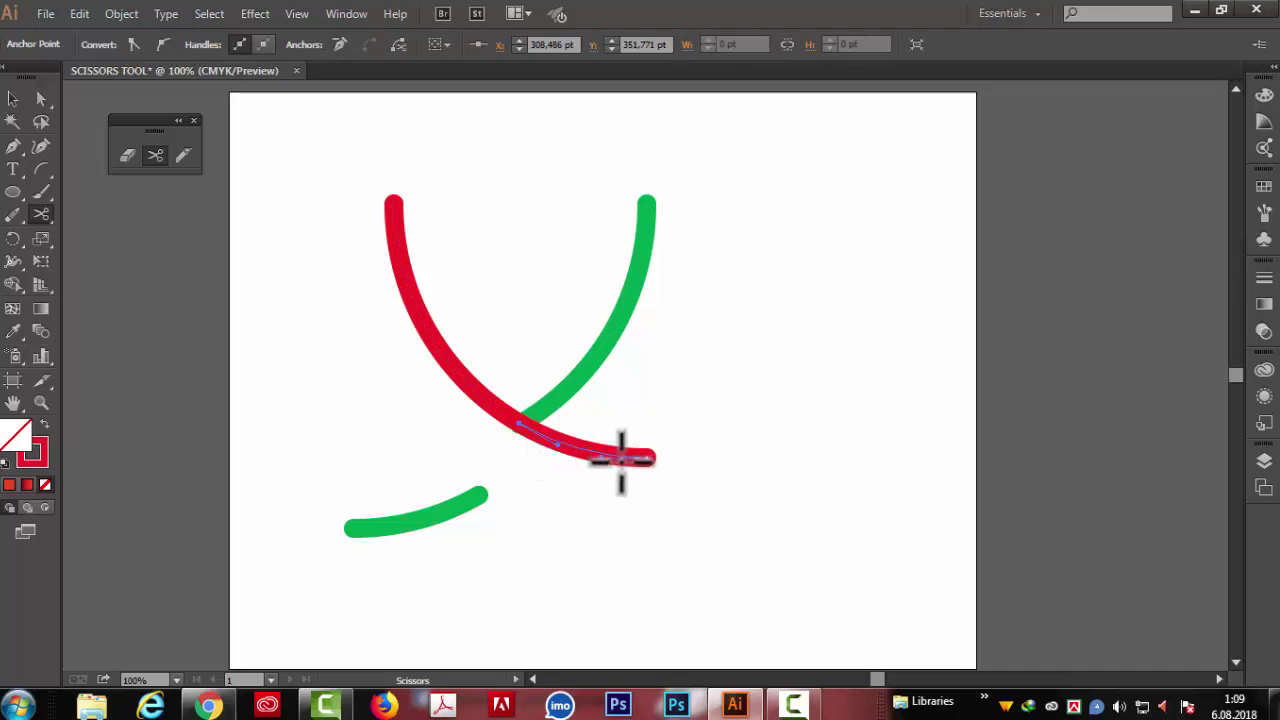
left_click(12, 98)
left_click(727, 393)
left_click(587, 420)
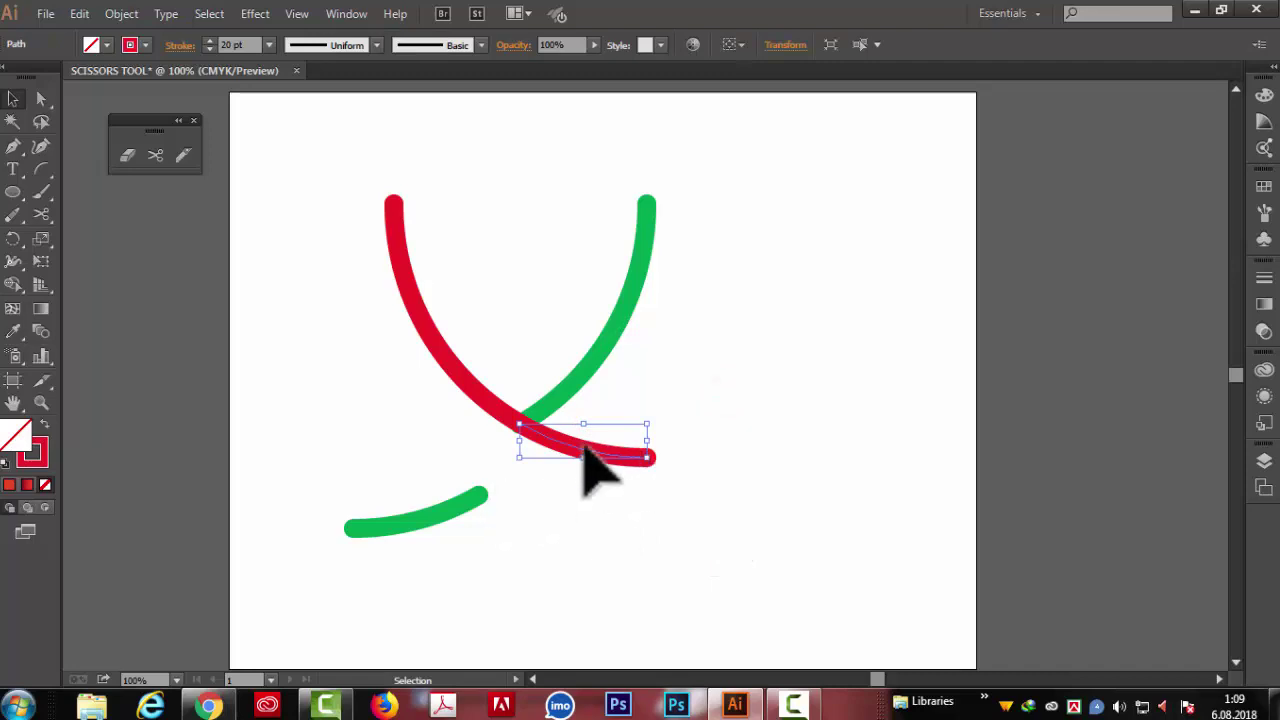
left_click_drag(582, 446, 753, 534)
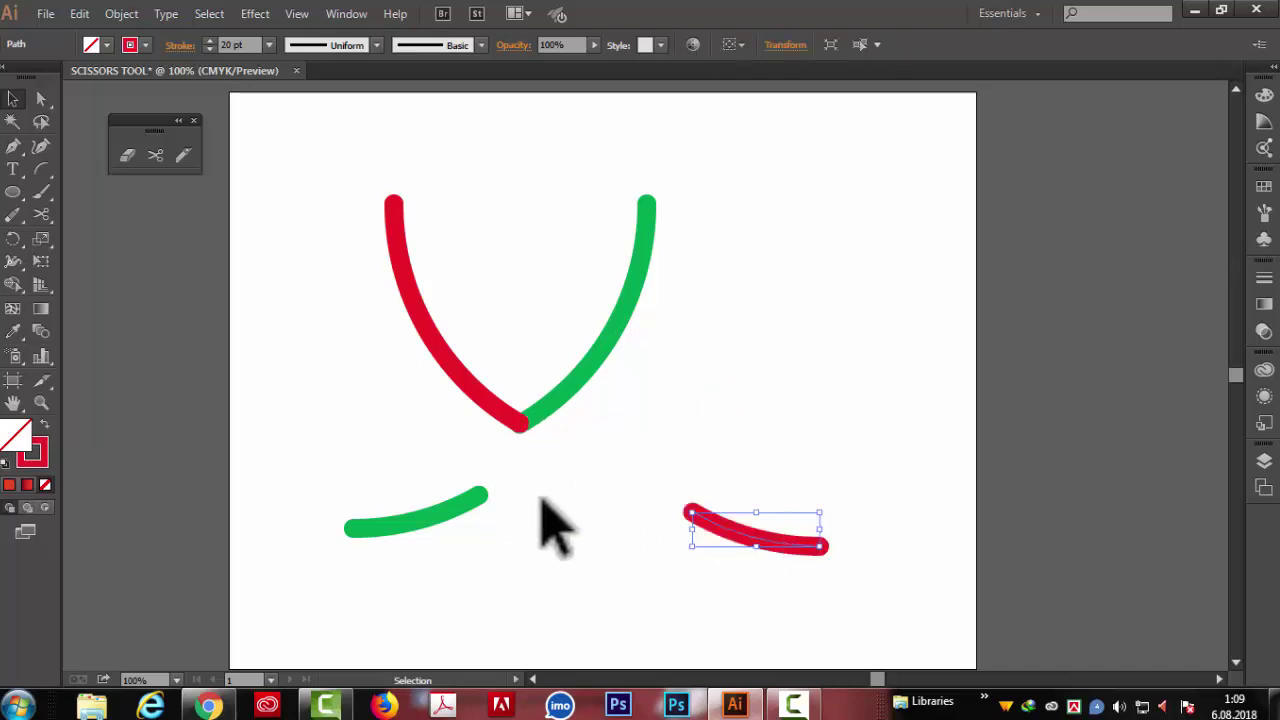
left_click(805, 417)
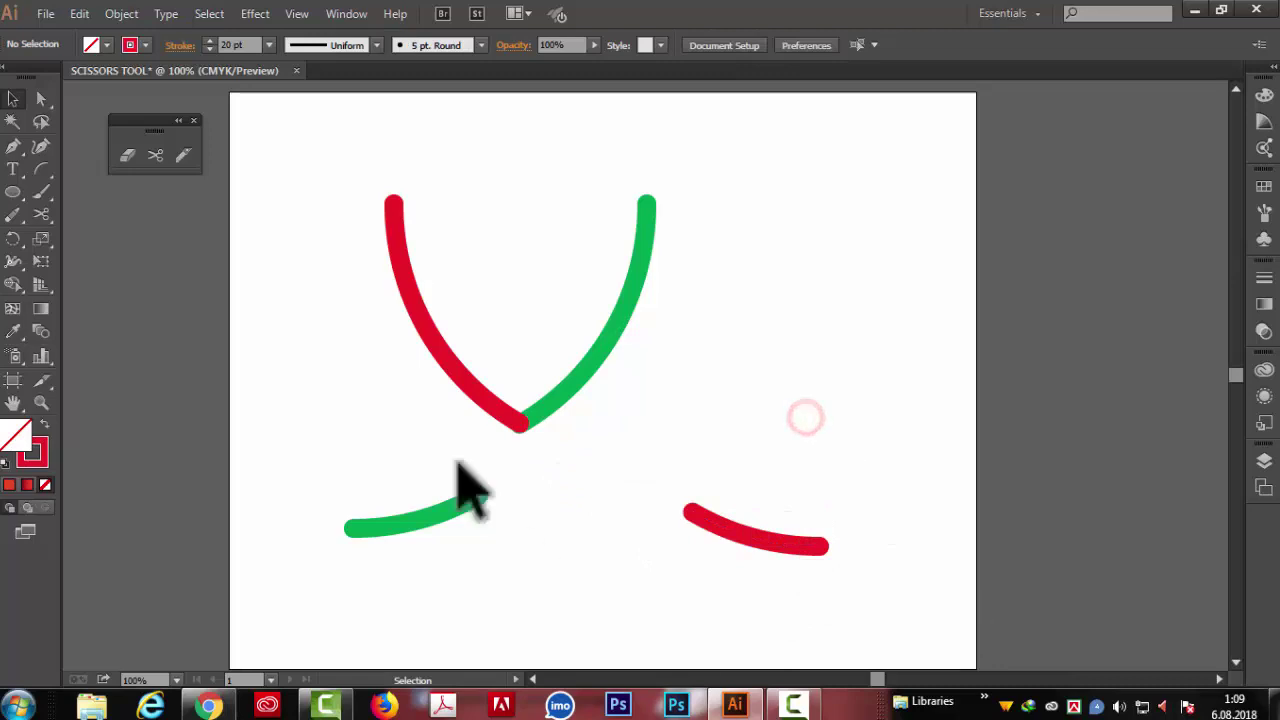
left_click_drag(347, 162, 672, 436)
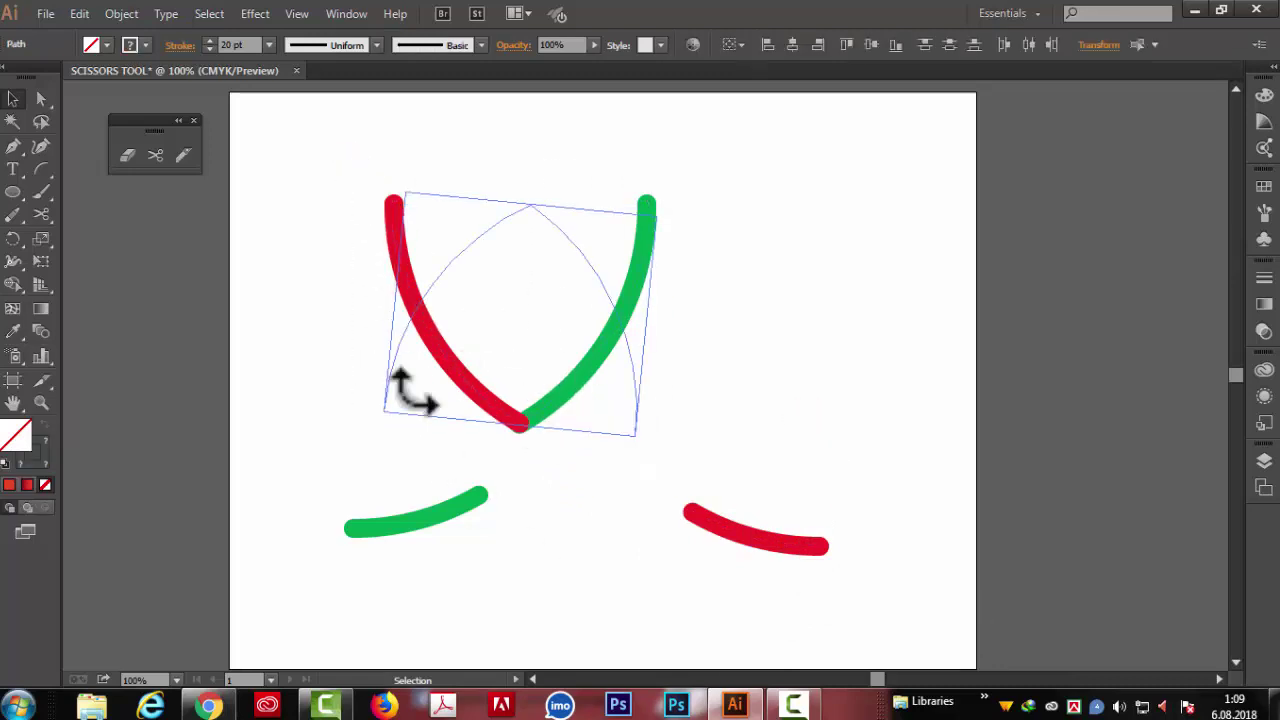
left_click_drag(425, 398, 808, 414)
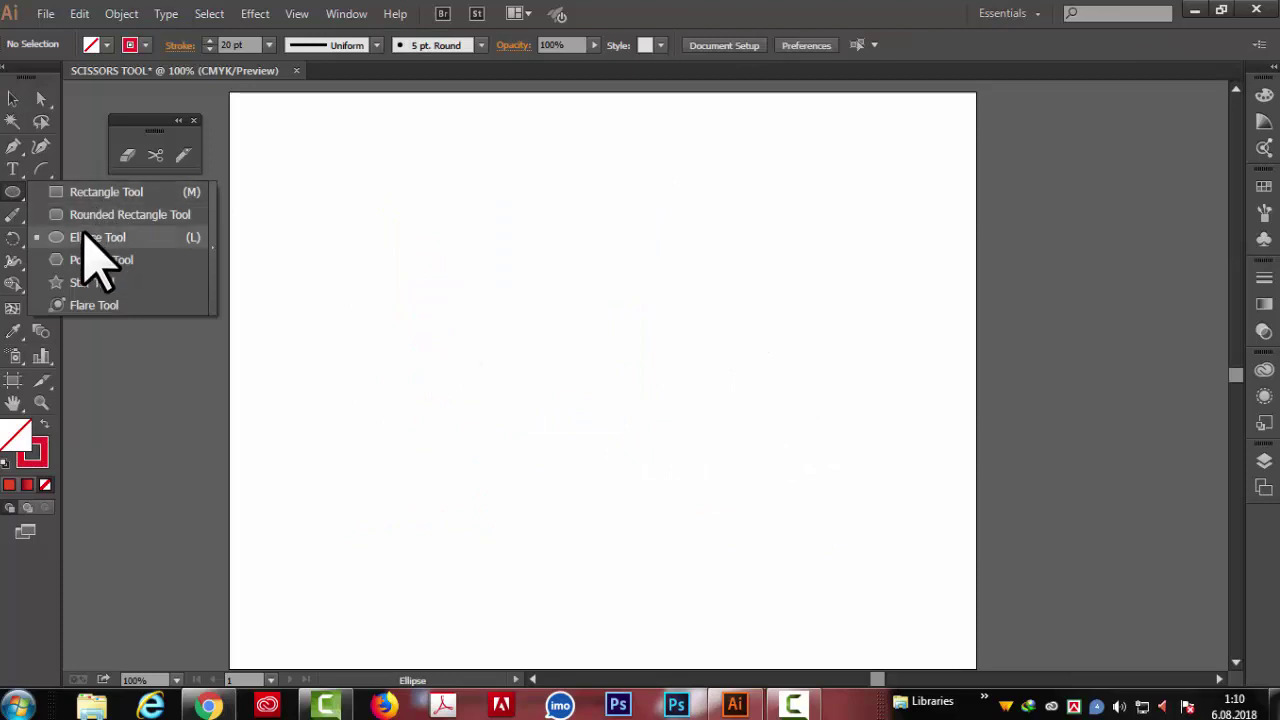
- Draw a green-filled circle with a 20 pt red outline using the Ellipse Tool
left_click(83, 237)
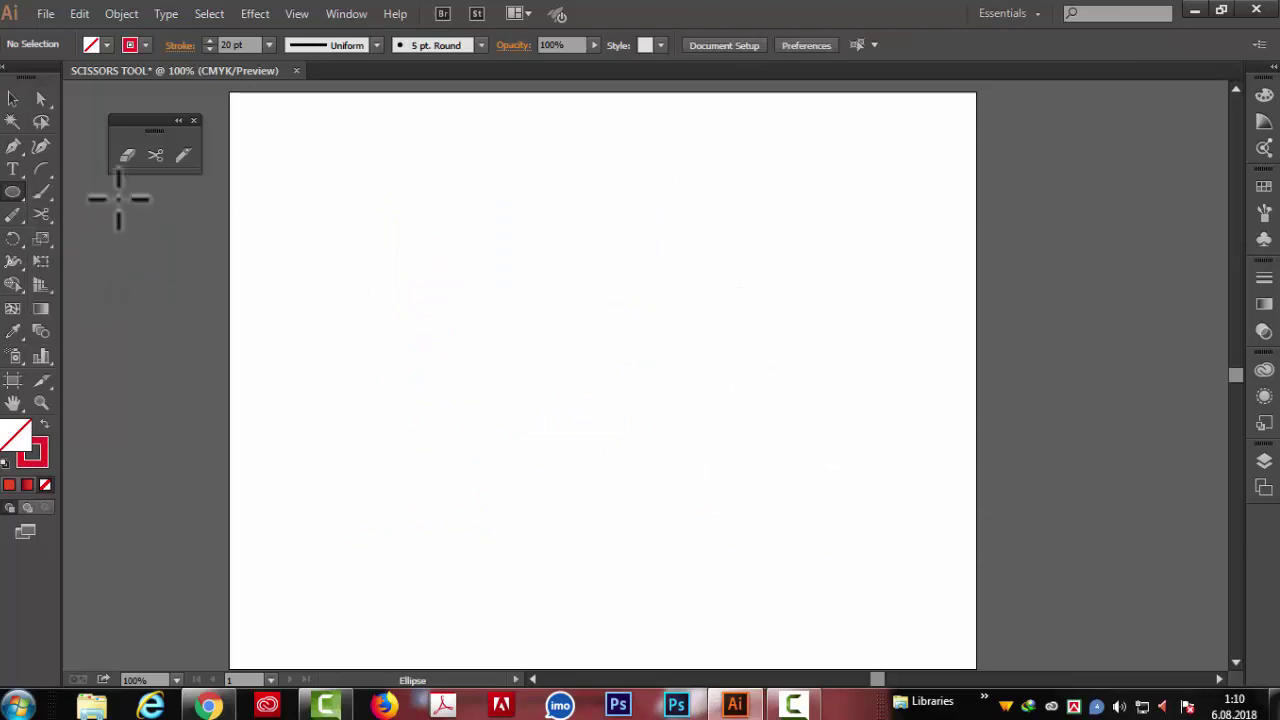
key("ctrl+z")
mouse_move(437, 239)
left_mouse_down()
mouse_move(671, 443)
mouse_move(782, 561)
left_mouse_up()
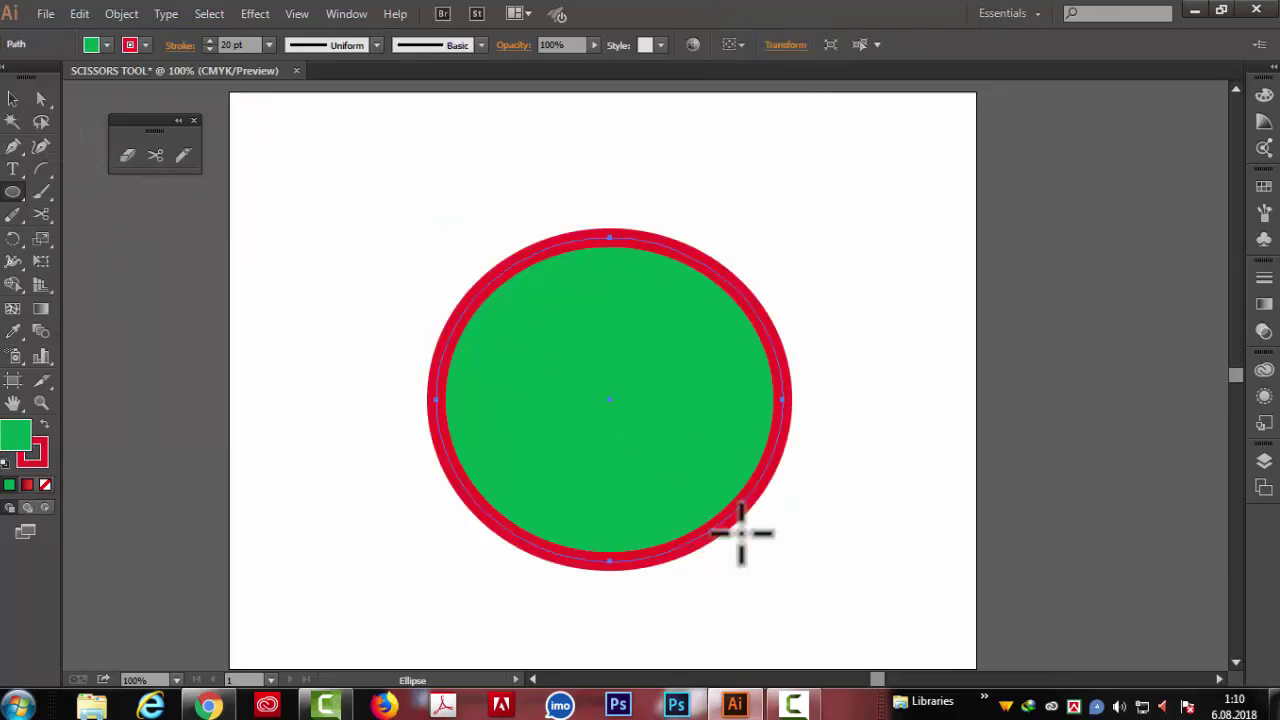
key("c")
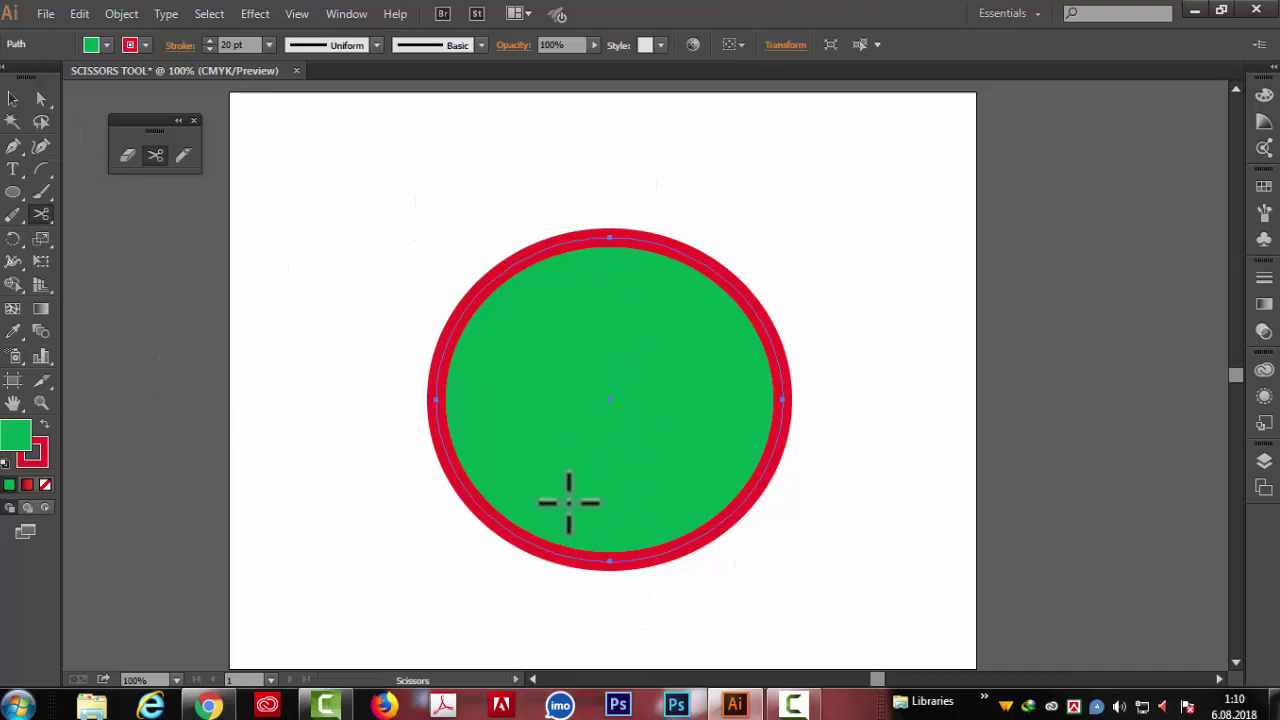
- Snip the red-outlined circle at its top and bottom anchors, then drag the left half leftward
left_click(609, 237)
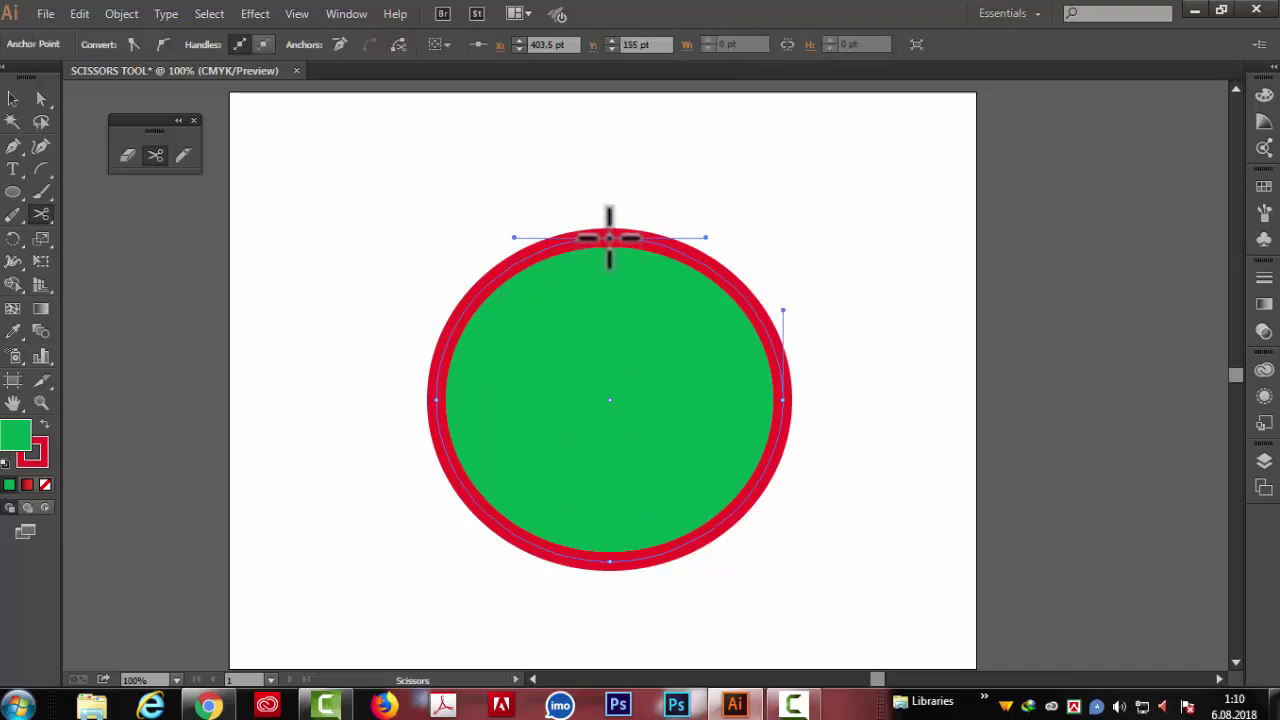
left_click(609, 561)
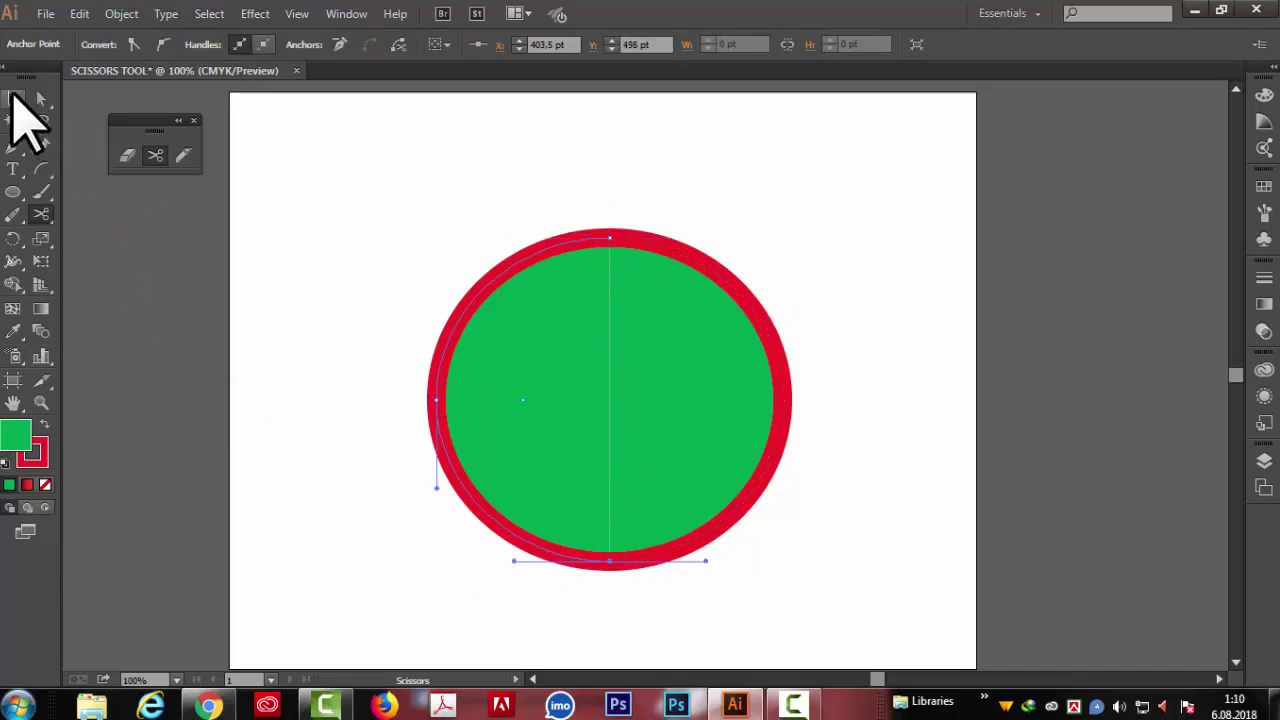
left_click(15, 100)
left_click(157, 337)
left_click_drag(363, 250, 523, 594)
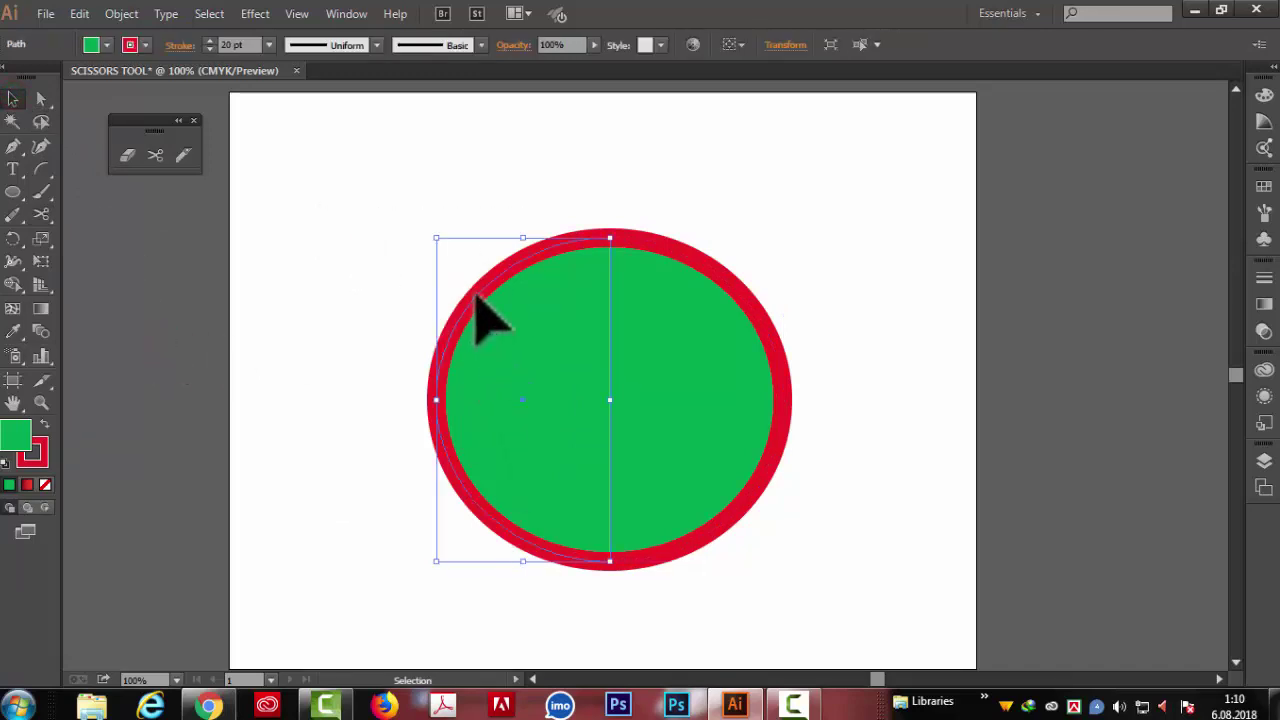
left_click_drag(476, 298, 392, 292)
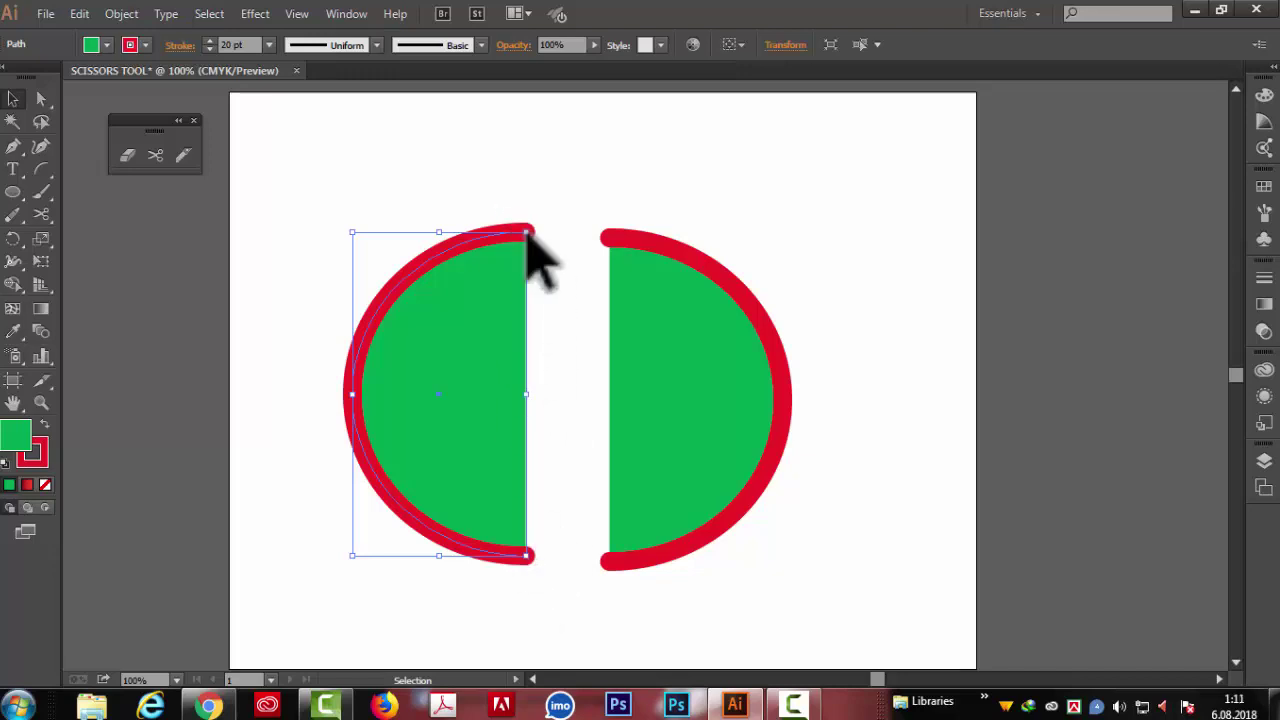
- Join the left half-circle's open ends so its straight cut edge gets the red outline
left_click(1262, 280)
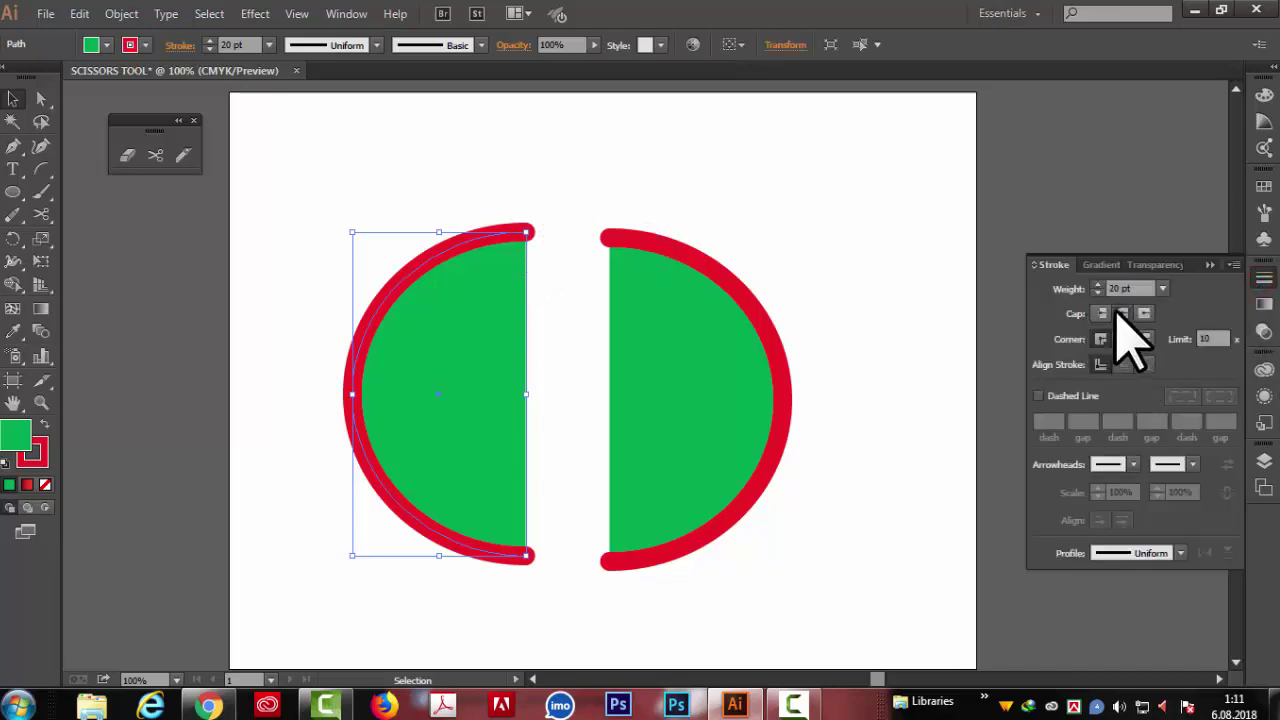
left_click(1208, 264)
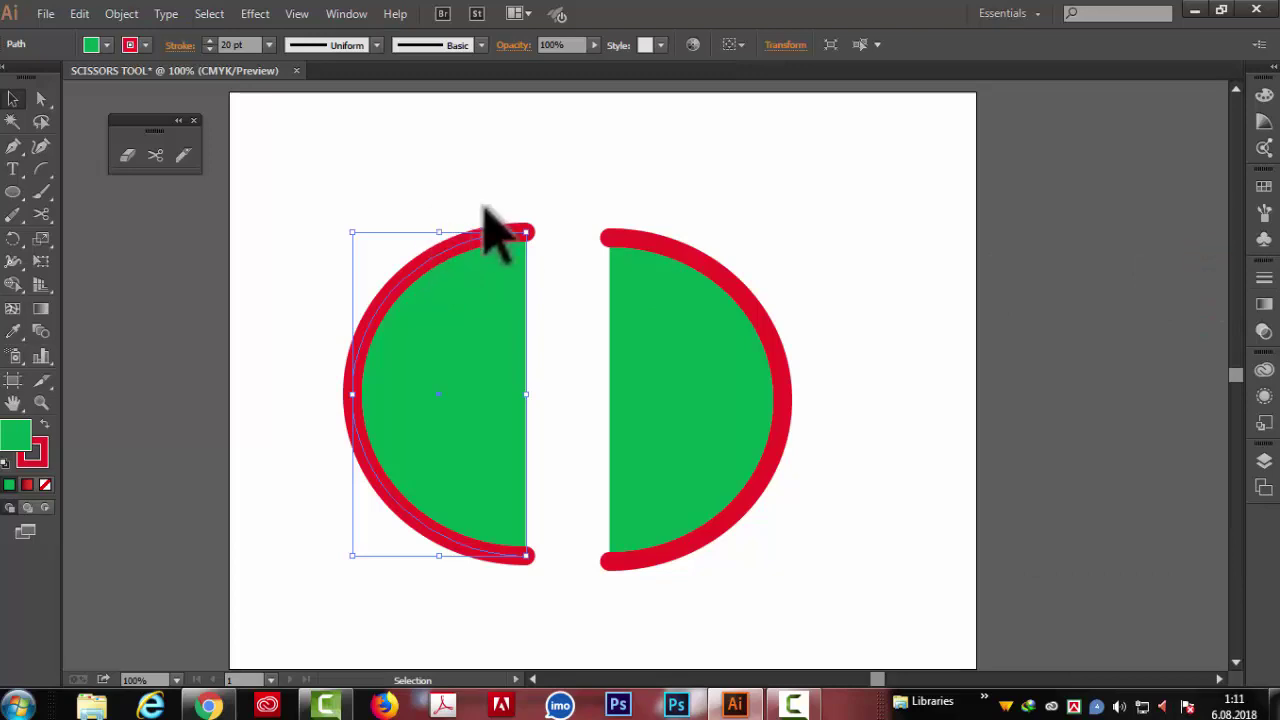
left_click(540, 202)
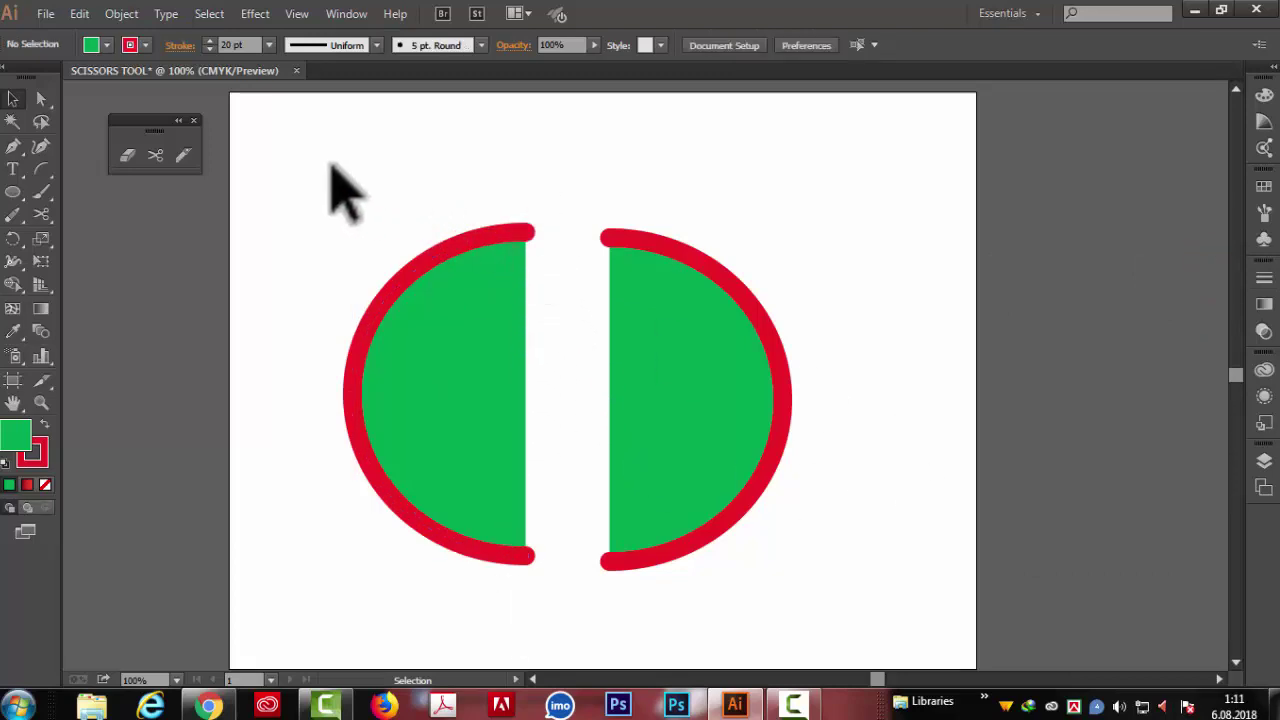
left_click_drag(334, 181, 557, 614)
right_click(455, 350)
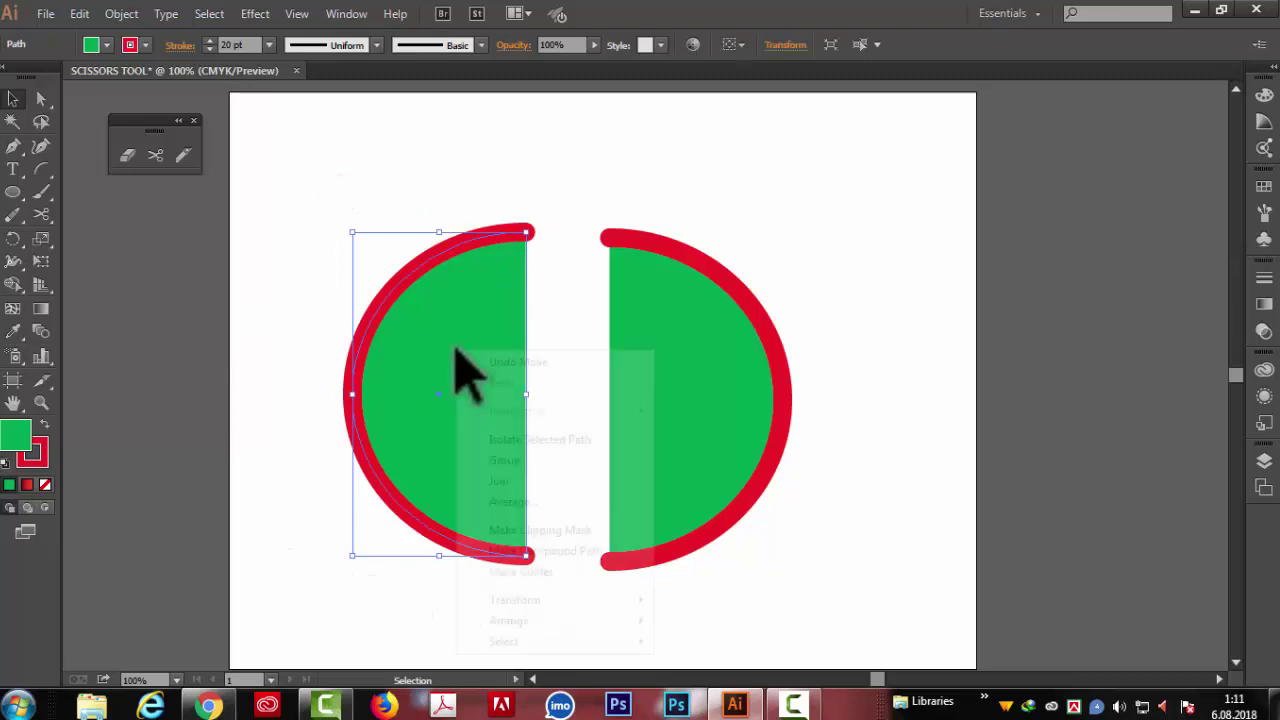
left_click(507, 481)
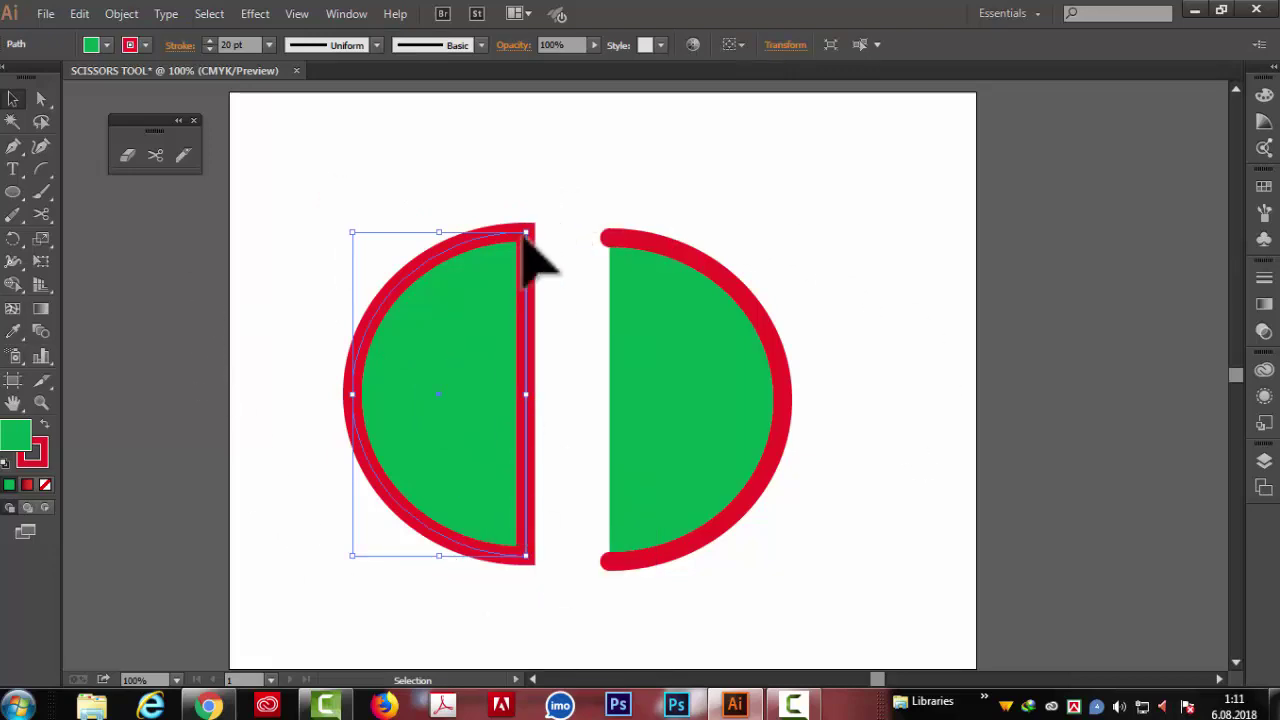
key("ctrl+shift+a")
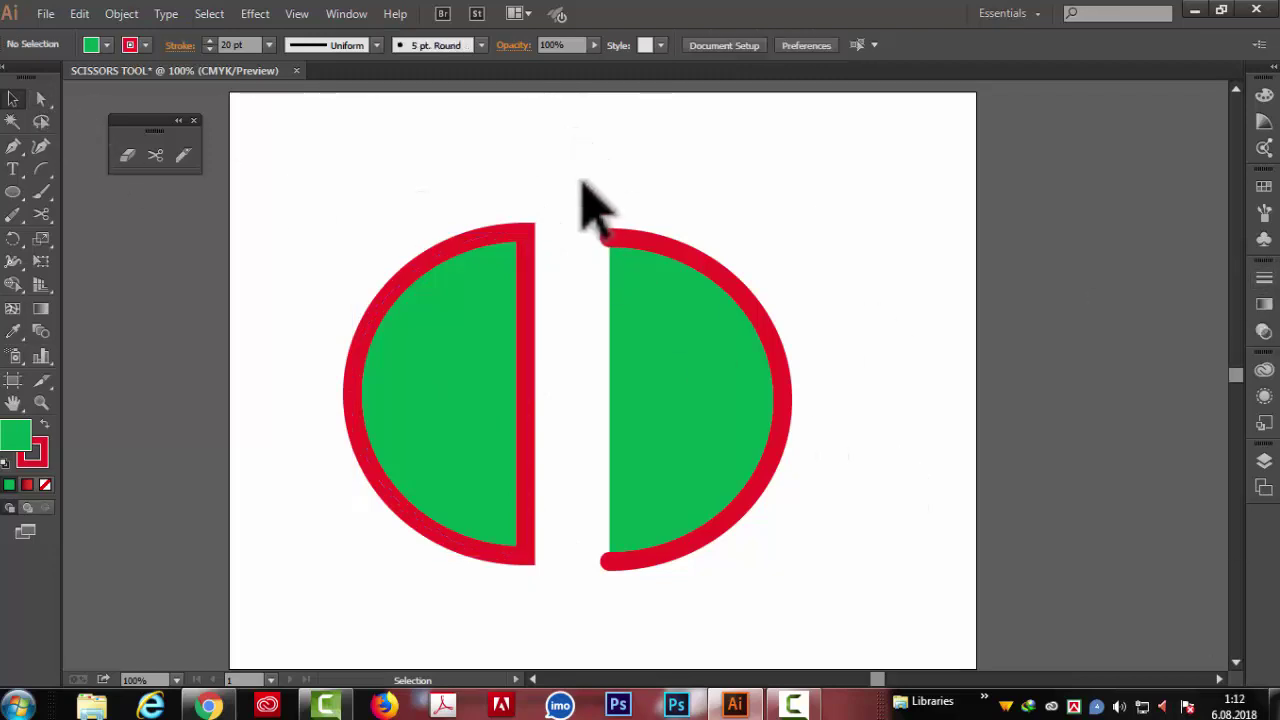
- Close the right half with a curved inner edge using the Pen tool, forming a crescent
left_click_drag(577, 174, 829, 634)
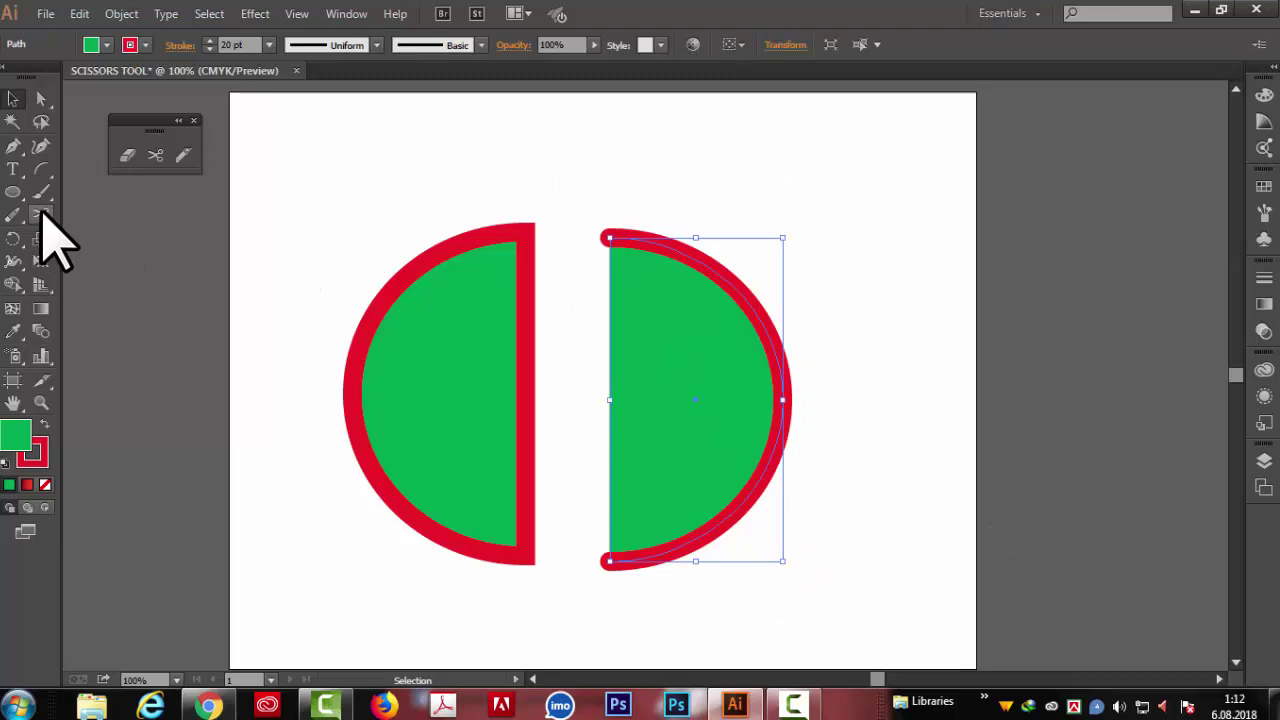
left_click(13, 146)
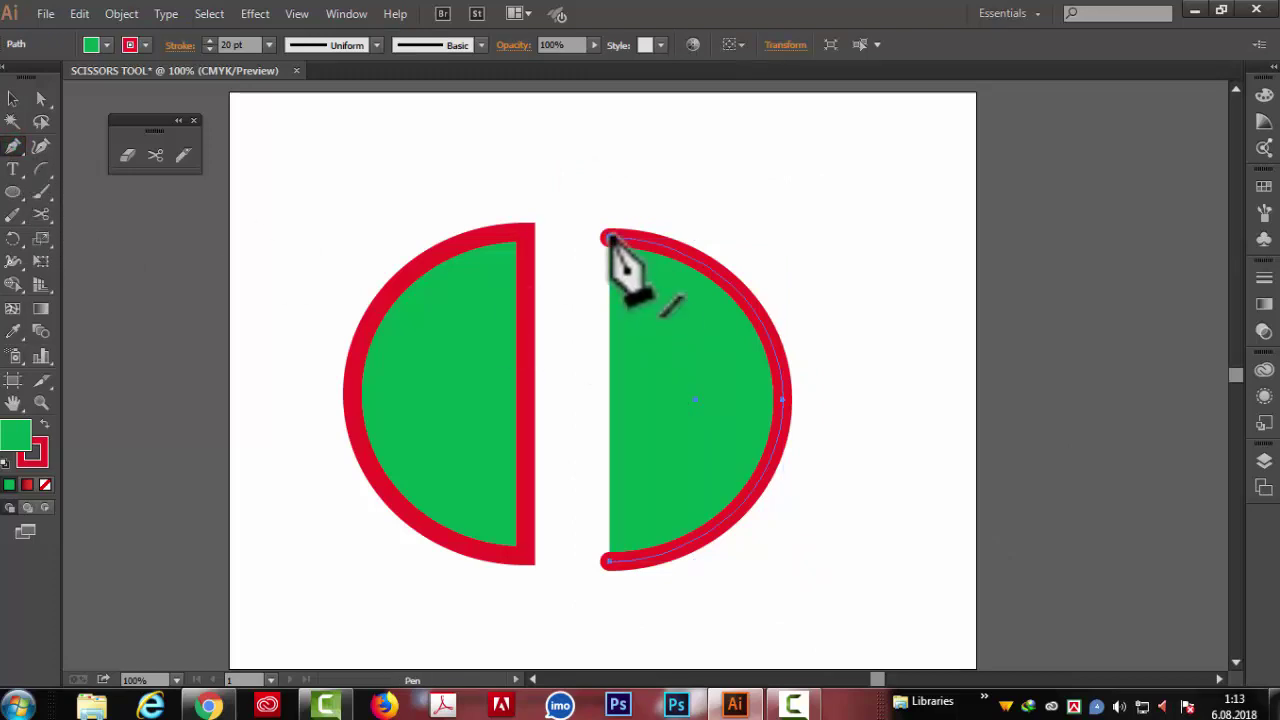
left_click(611, 238)
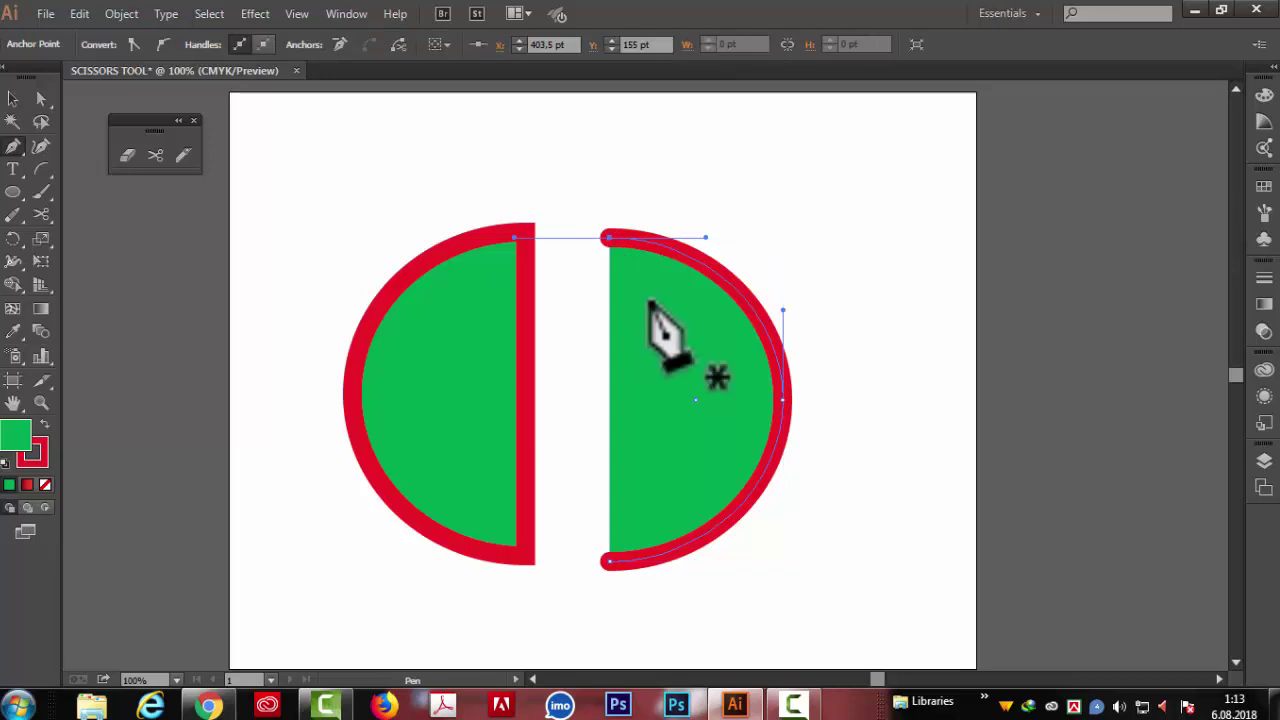
left_click(607, 239)
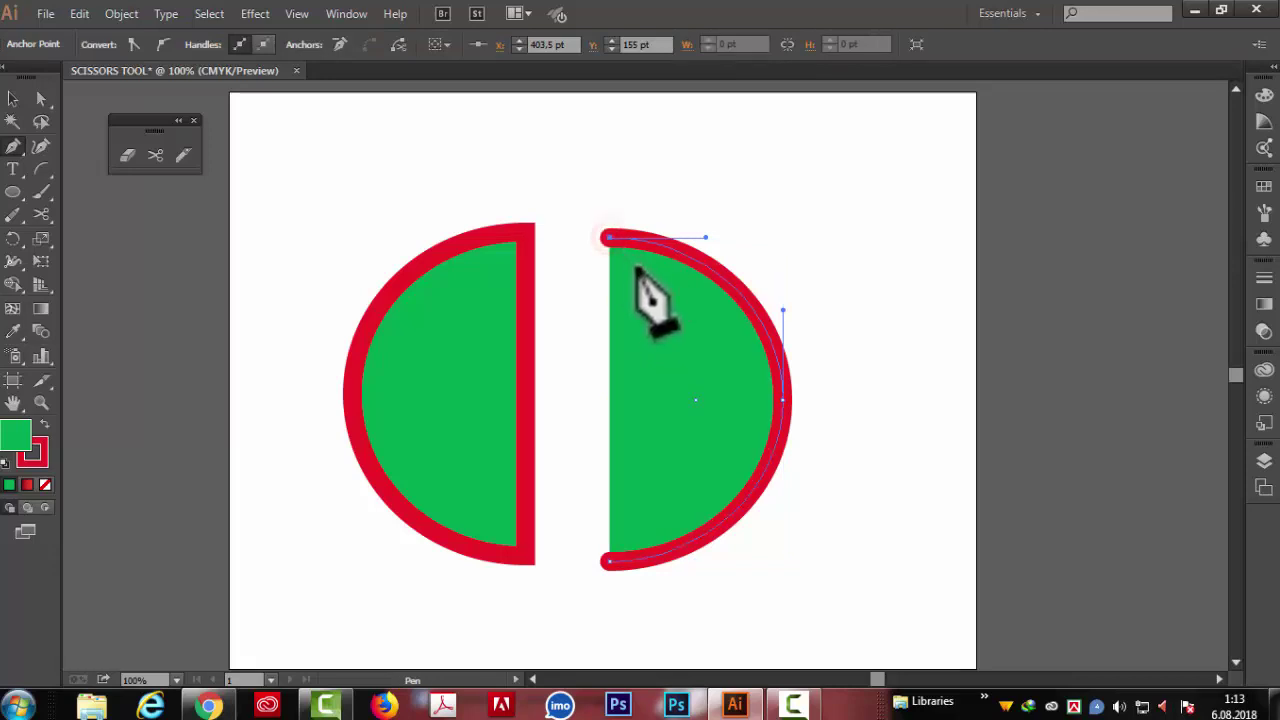
left_click(680, 374)
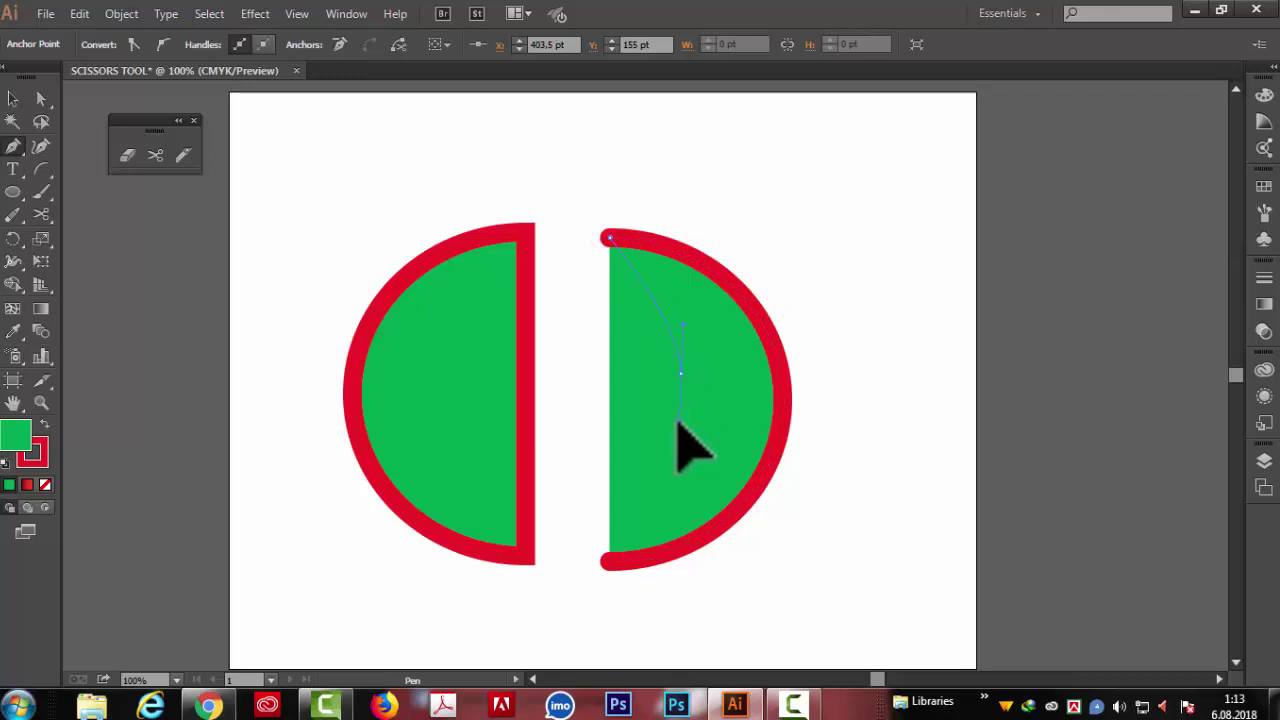
left_click(608, 560)
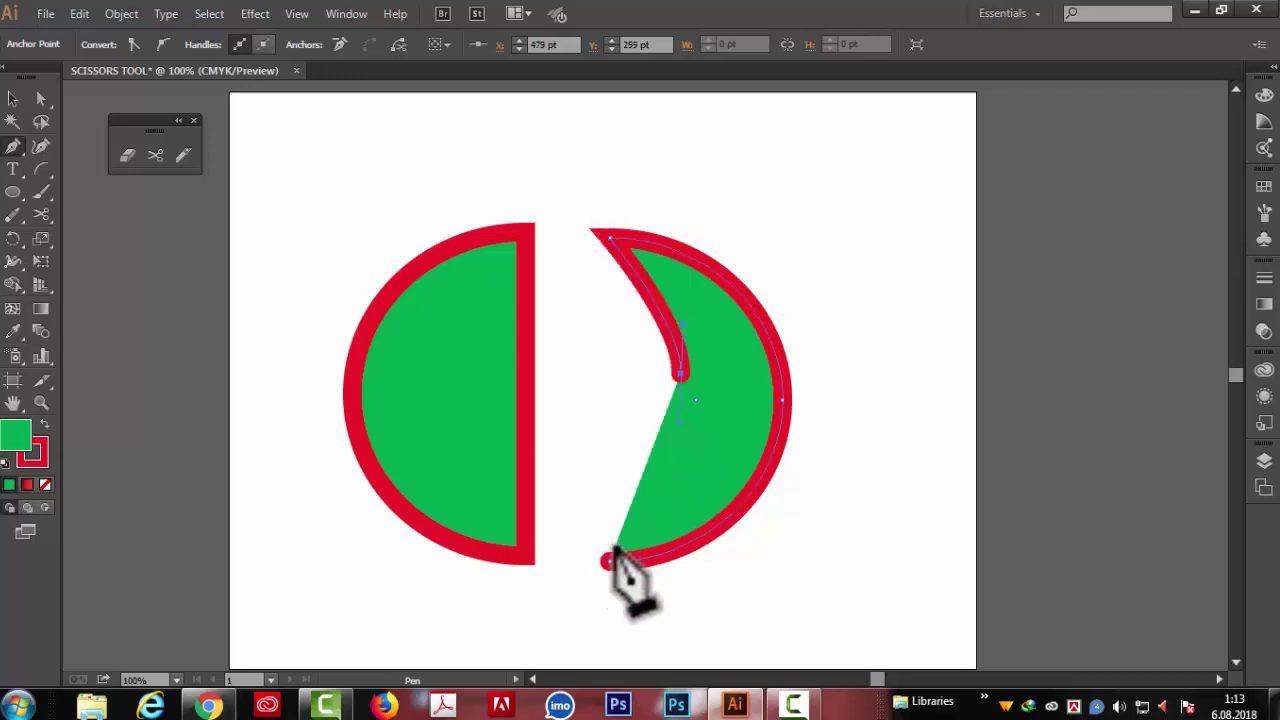
left_click(610, 562)
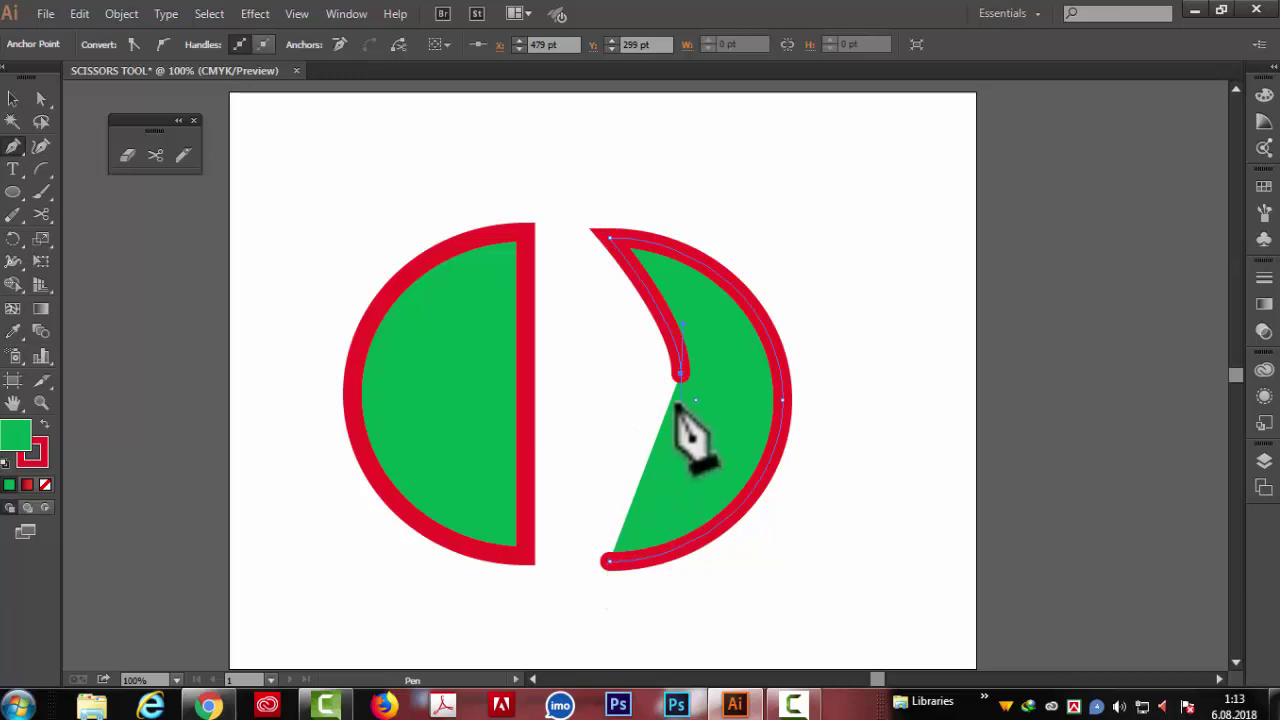
left_click_drag(680, 374, 683, 462)
left_click(865, 415)
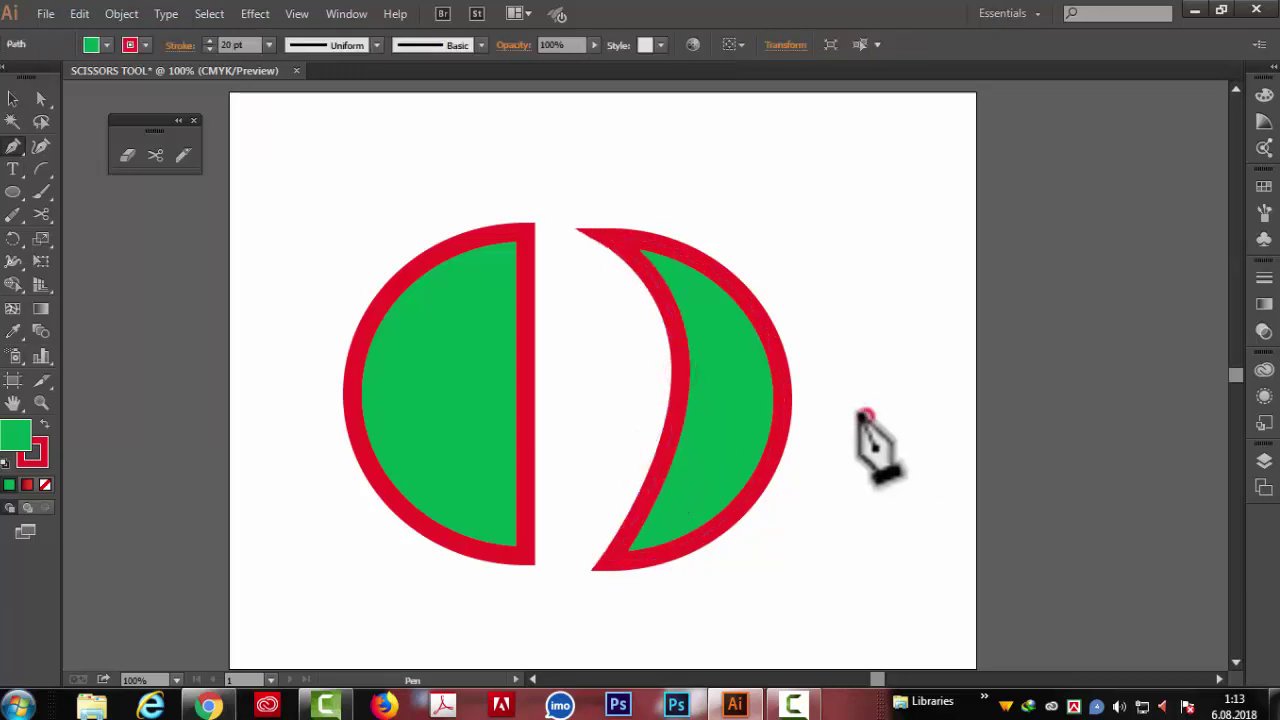
- Rotate the crescent to tilt it, then select all and delete both shapes
key("v")
left_click(640, 250)
left_click_drag(789, 210, 951, 517)
key("ctrl+a")
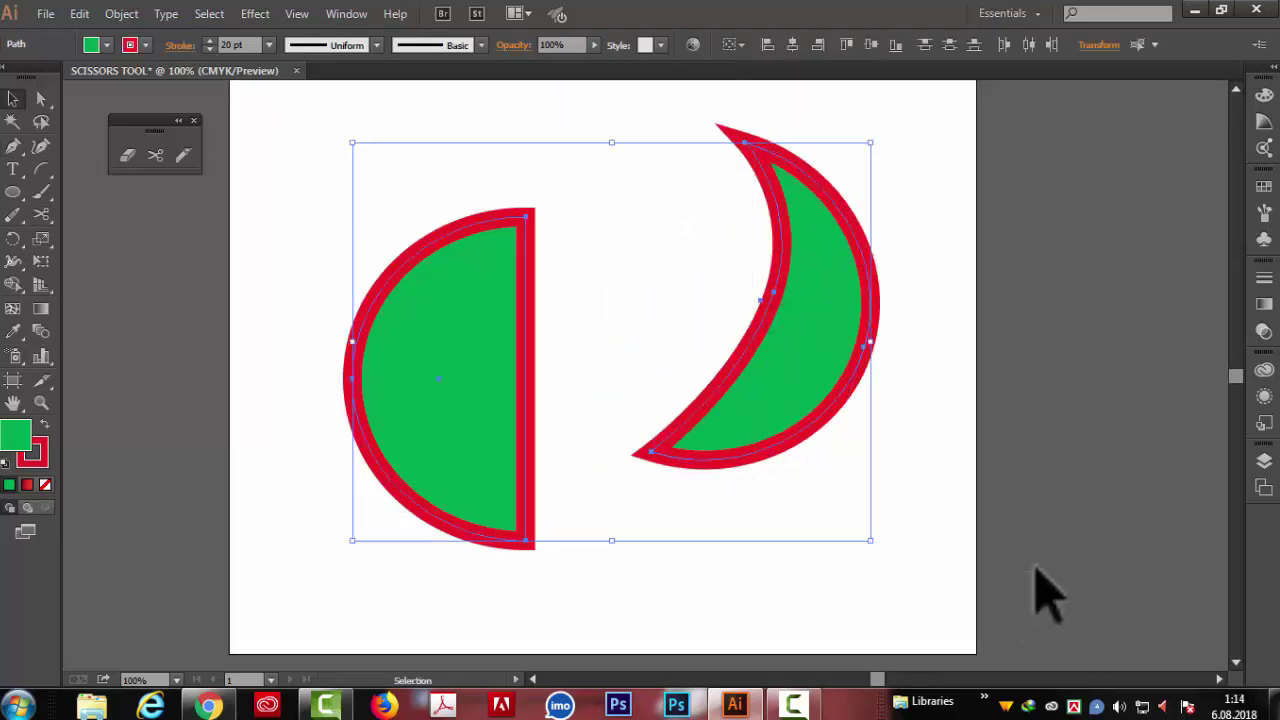
key("Delete")
left_click_drag(13, 192, 78, 284)
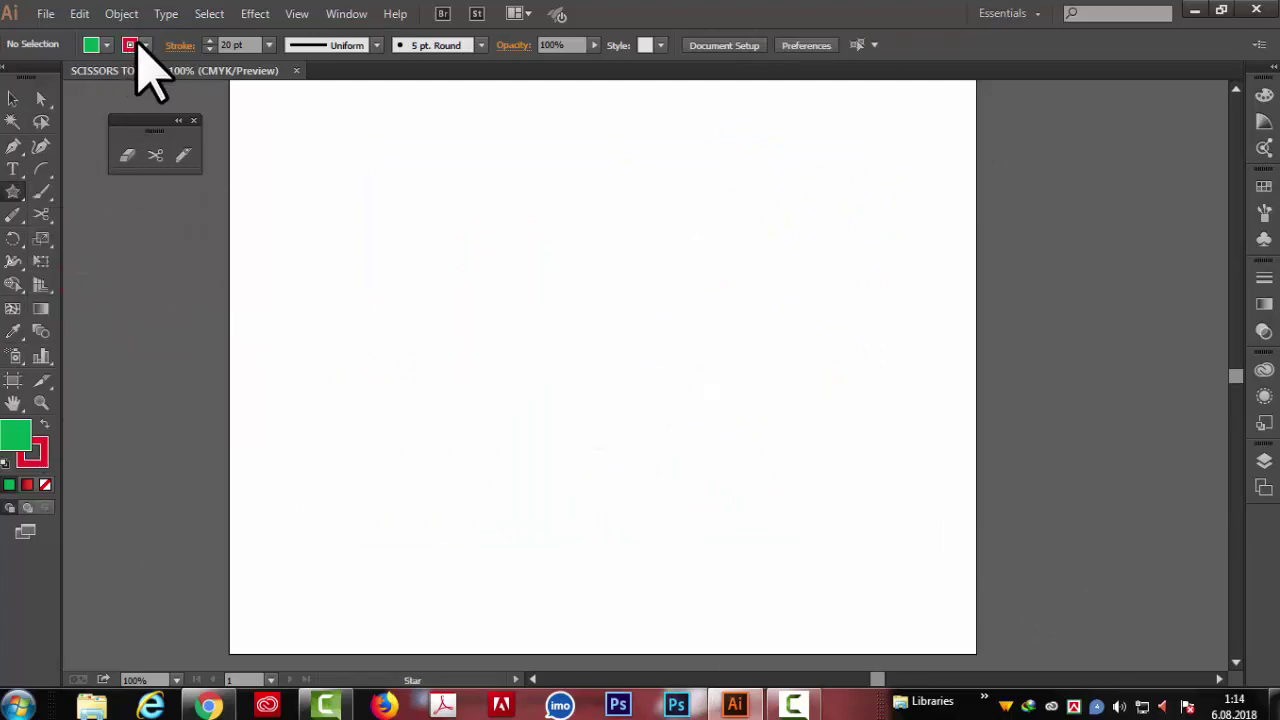
- Draw a large star and cut its outline at the upper-left inner corner, checking the left point piece
left_click_drag(518, 238, 745, 548)
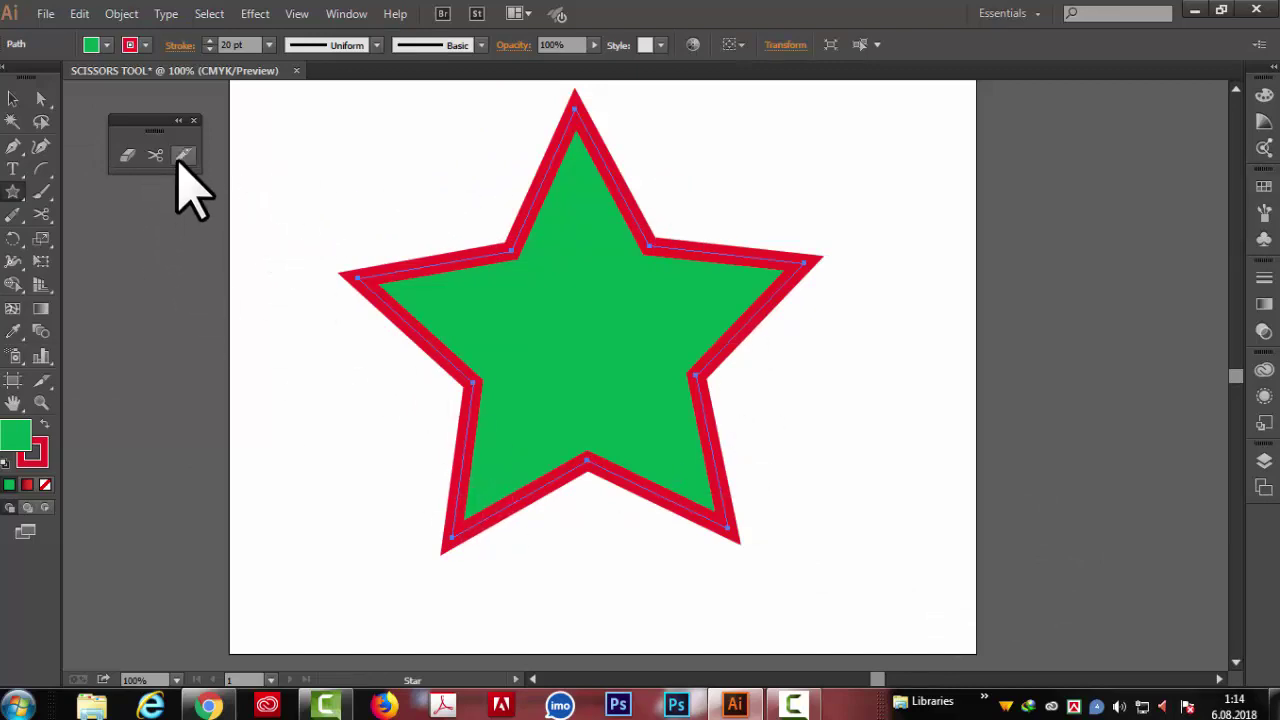
left_click(12, 98)
left_click(155, 155)
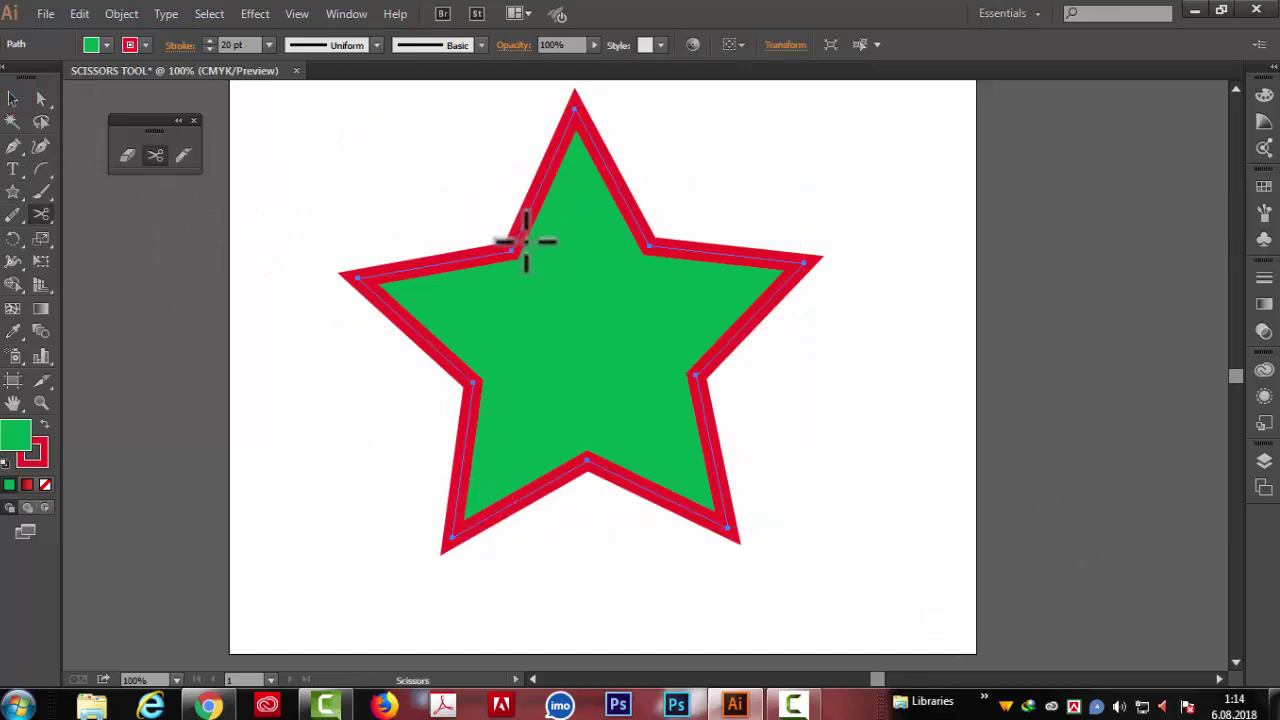
left_click(510, 247)
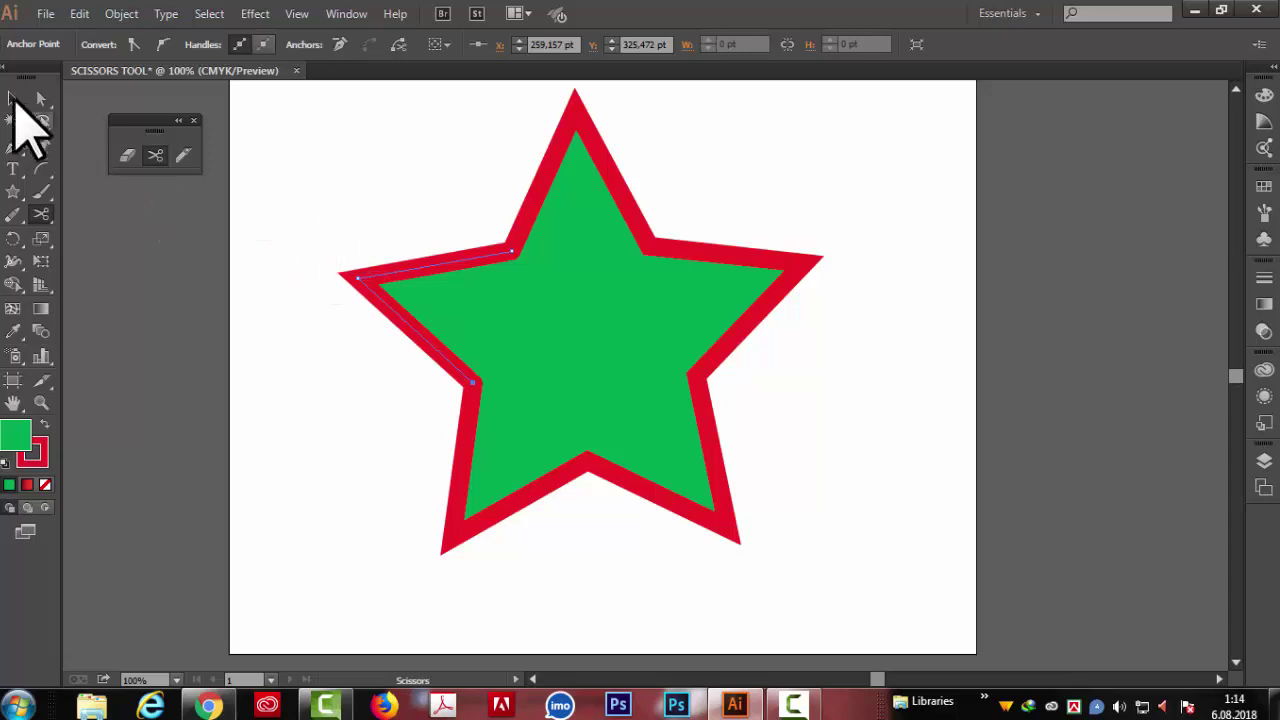
left_click(13, 98)
left_click(883, 277)
left_click_drag(351, 223, 413, 261)
left_click(486, 255)
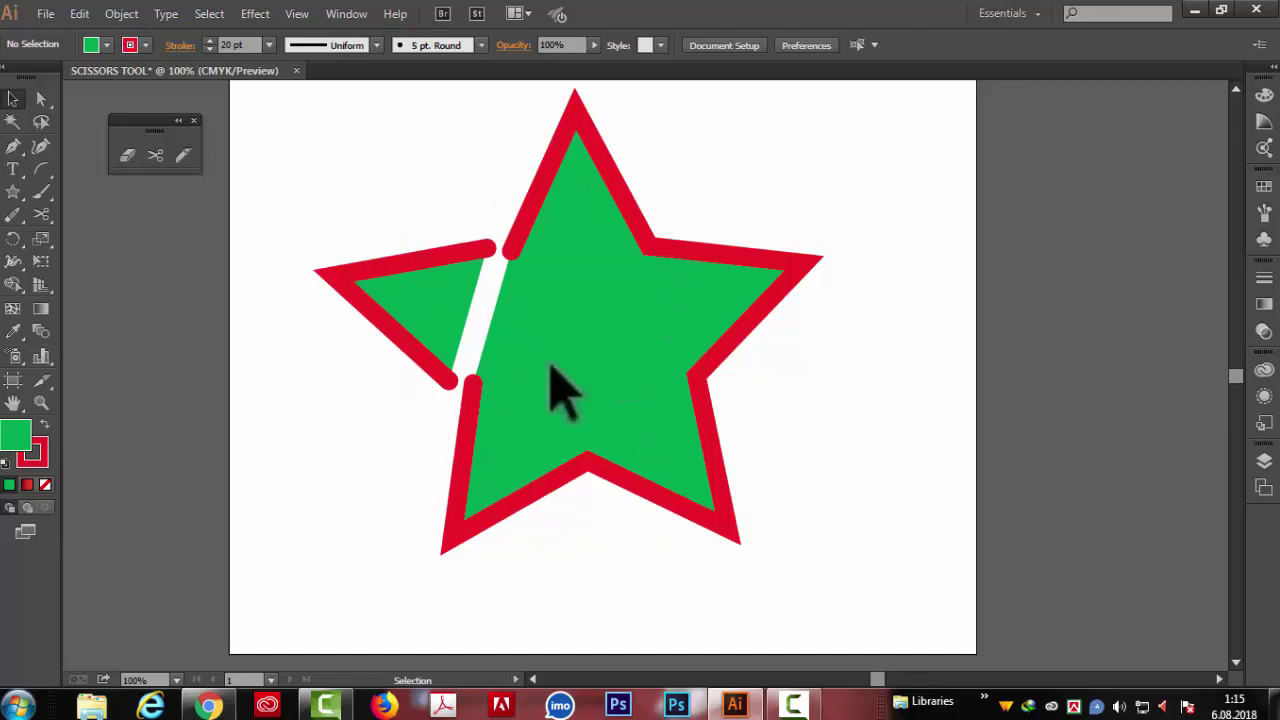
- Select the remaining star body and cut it at the upper-right inner corner
left_click(499, 249)
left_click_drag(521, 135, 770, 368)
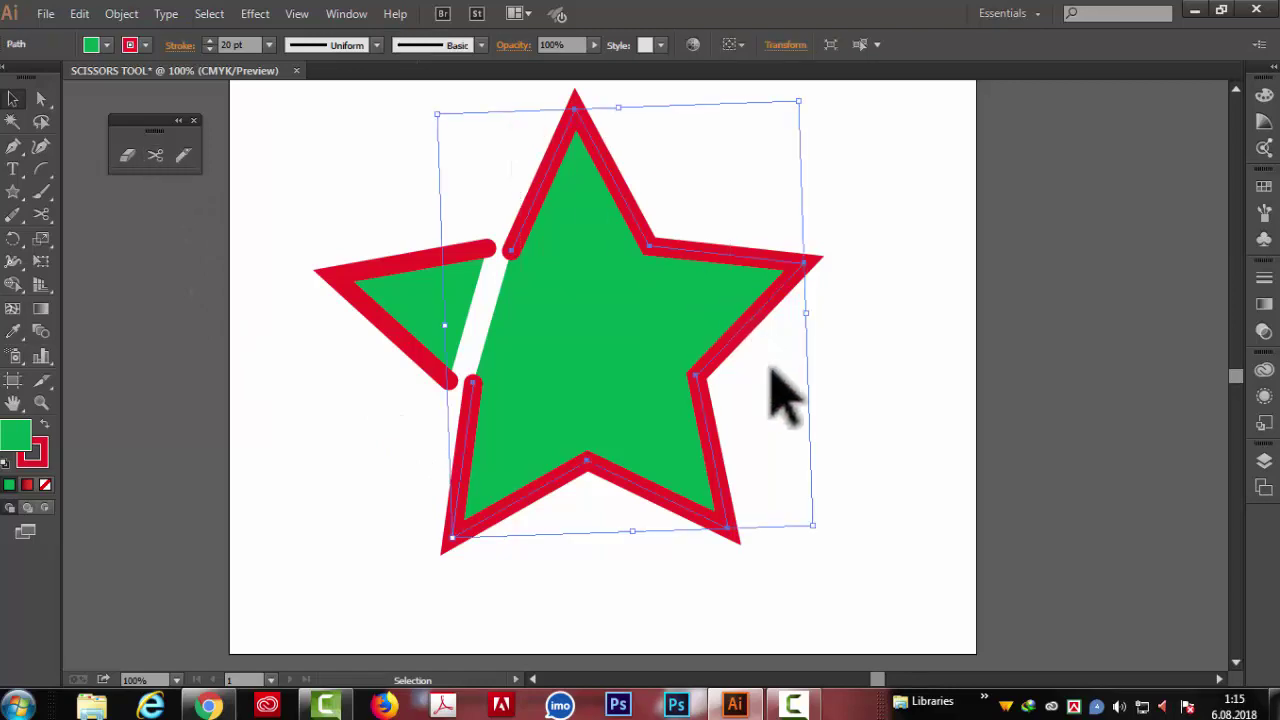
left_click(155, 154)
left_click(647, 243)
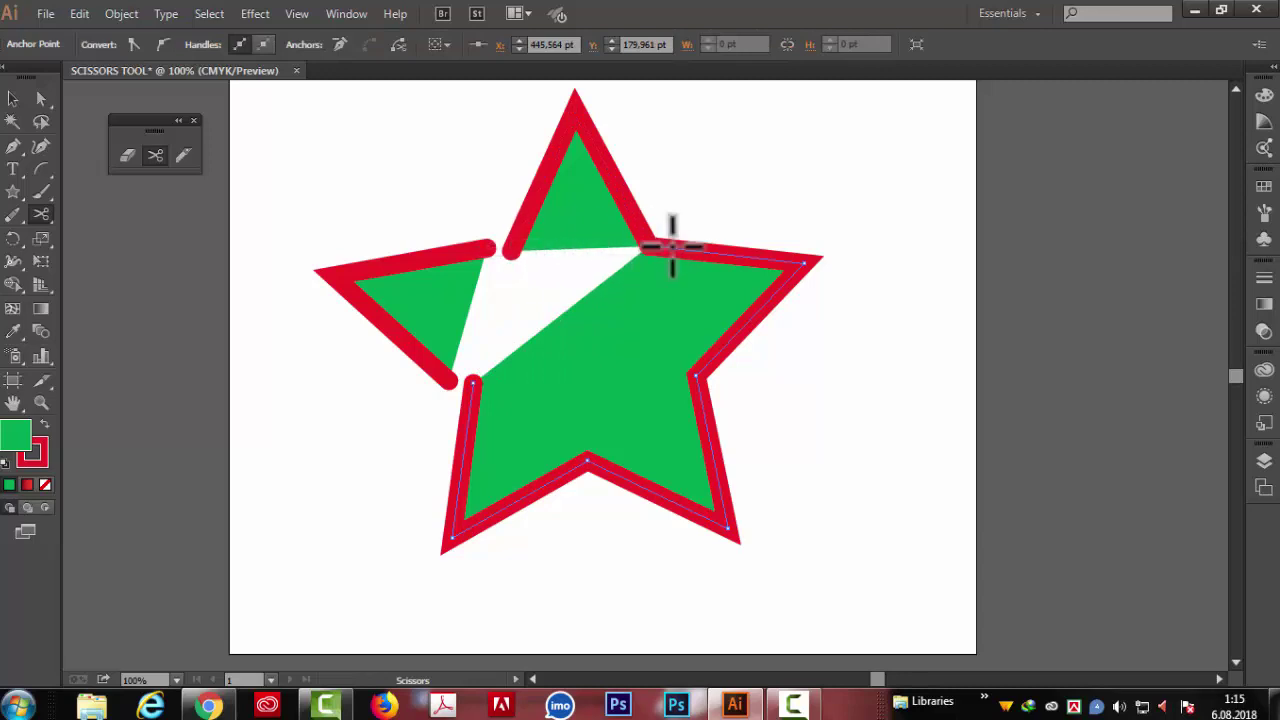
- Nudge the top point piece up, then cut the star at its right inner corner after dismissing the endpoint error
left_click(14, 98)
left_click_drag(445, 192, 634, 214)
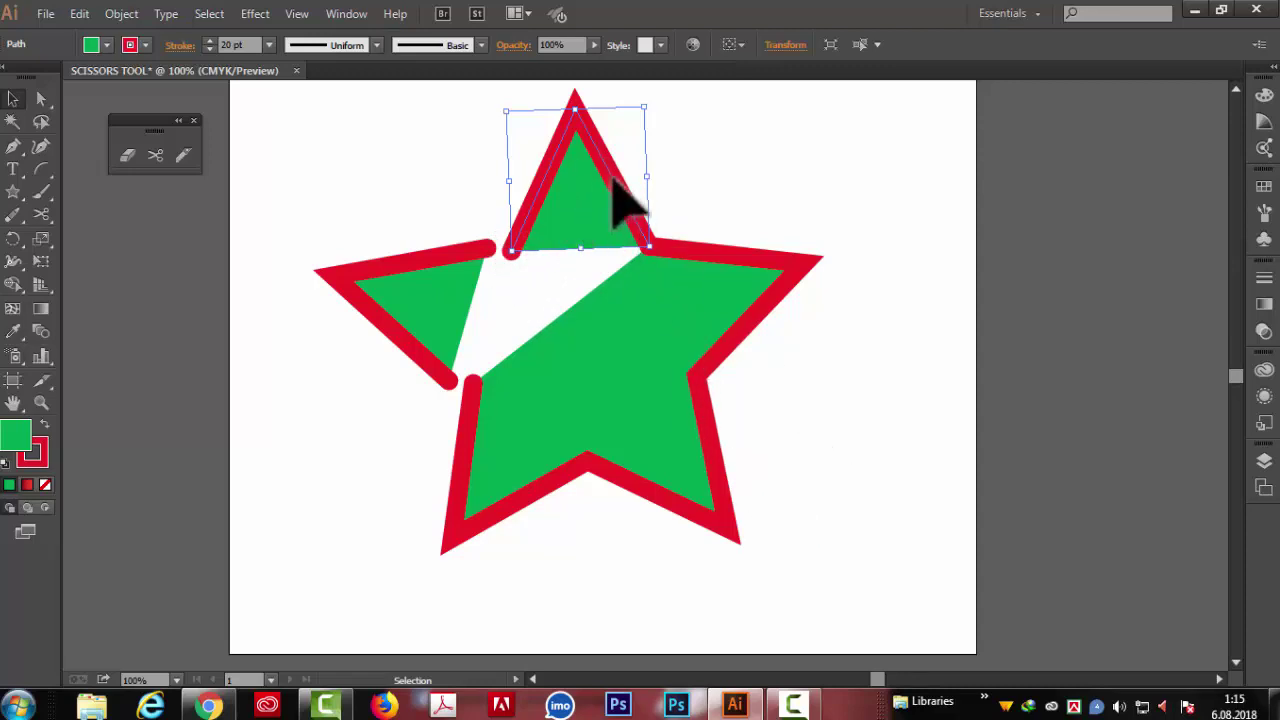
left_click_drag(605, 170, 597, 162)
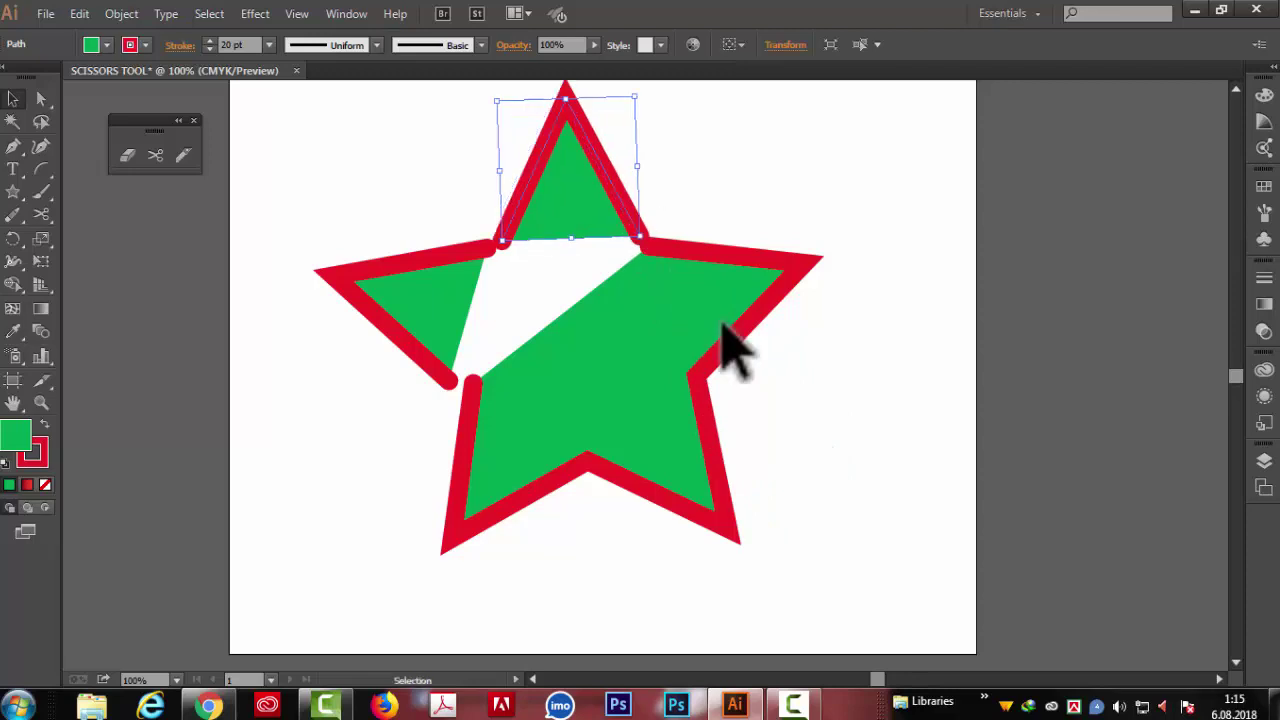
left_click(684, 217)
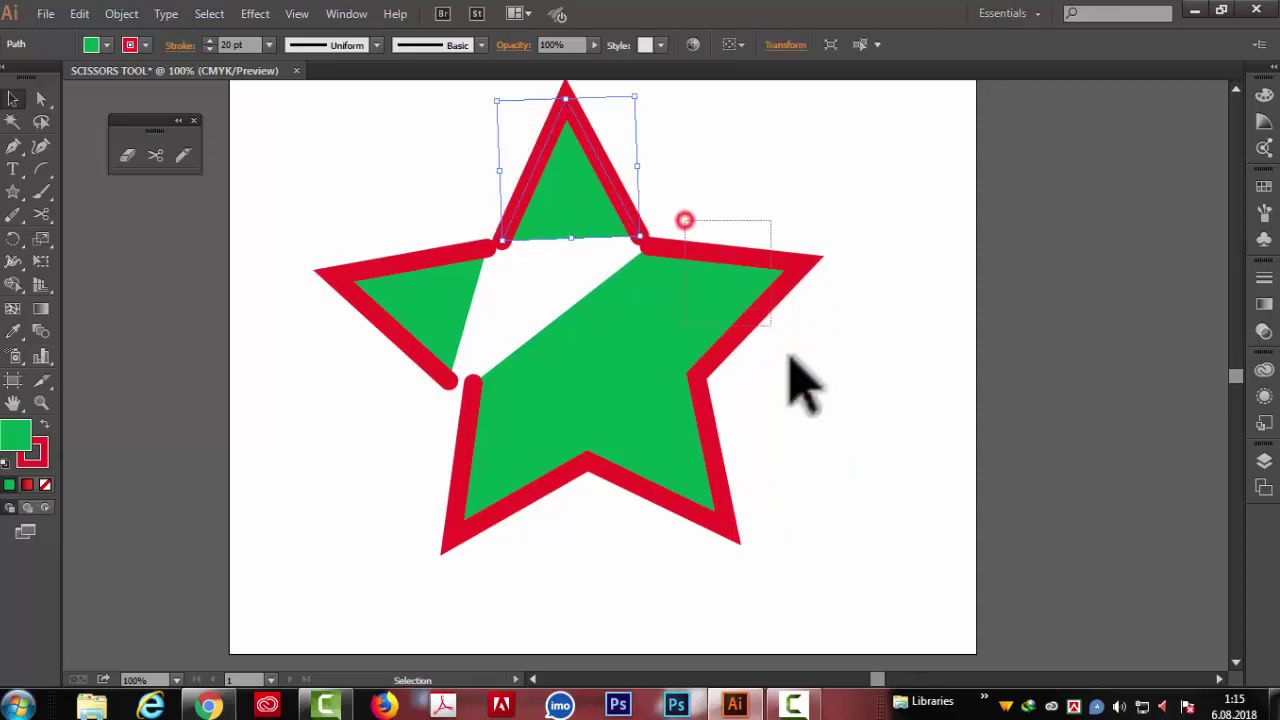
left_click(157, 156)
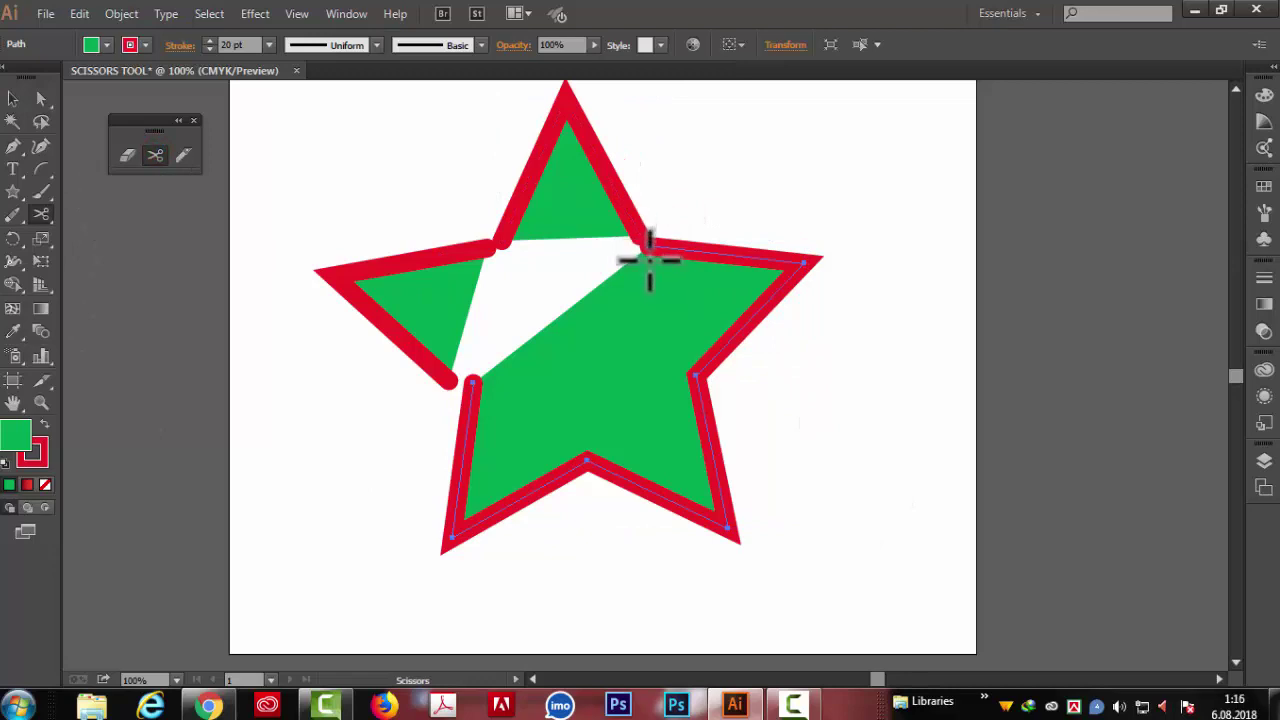
left_click(647, 245)
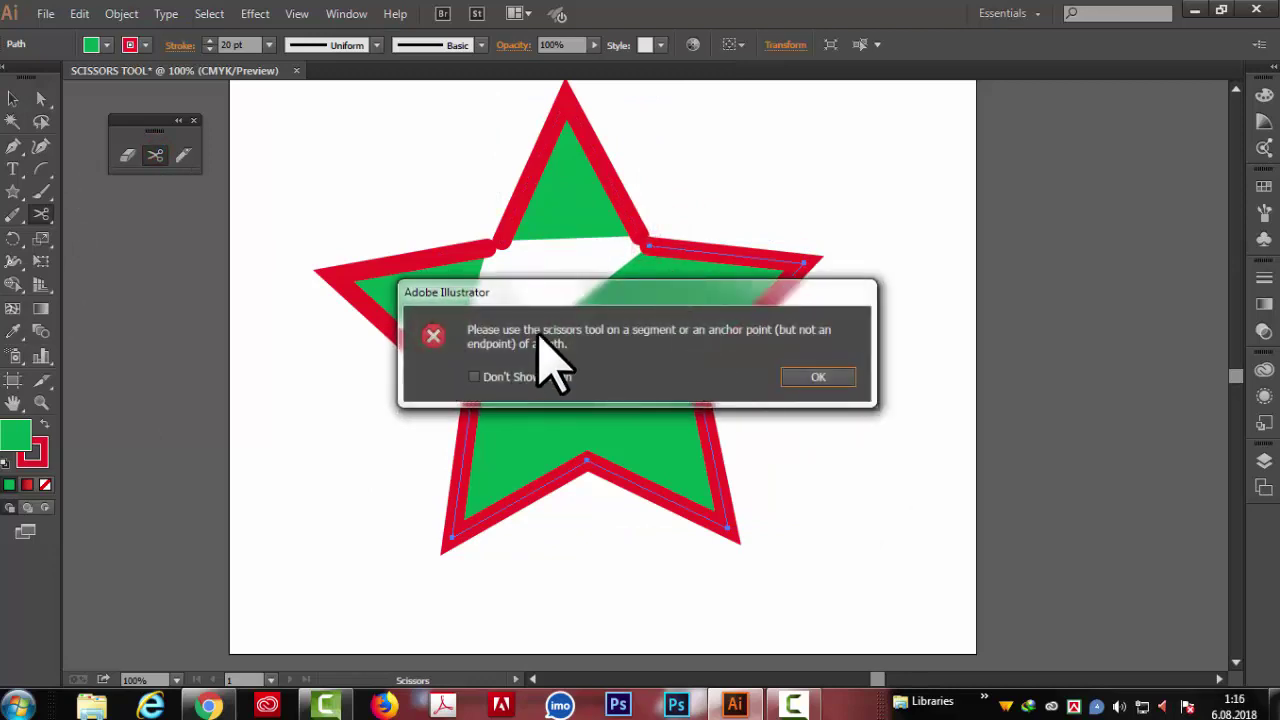
left_click(800, 377)
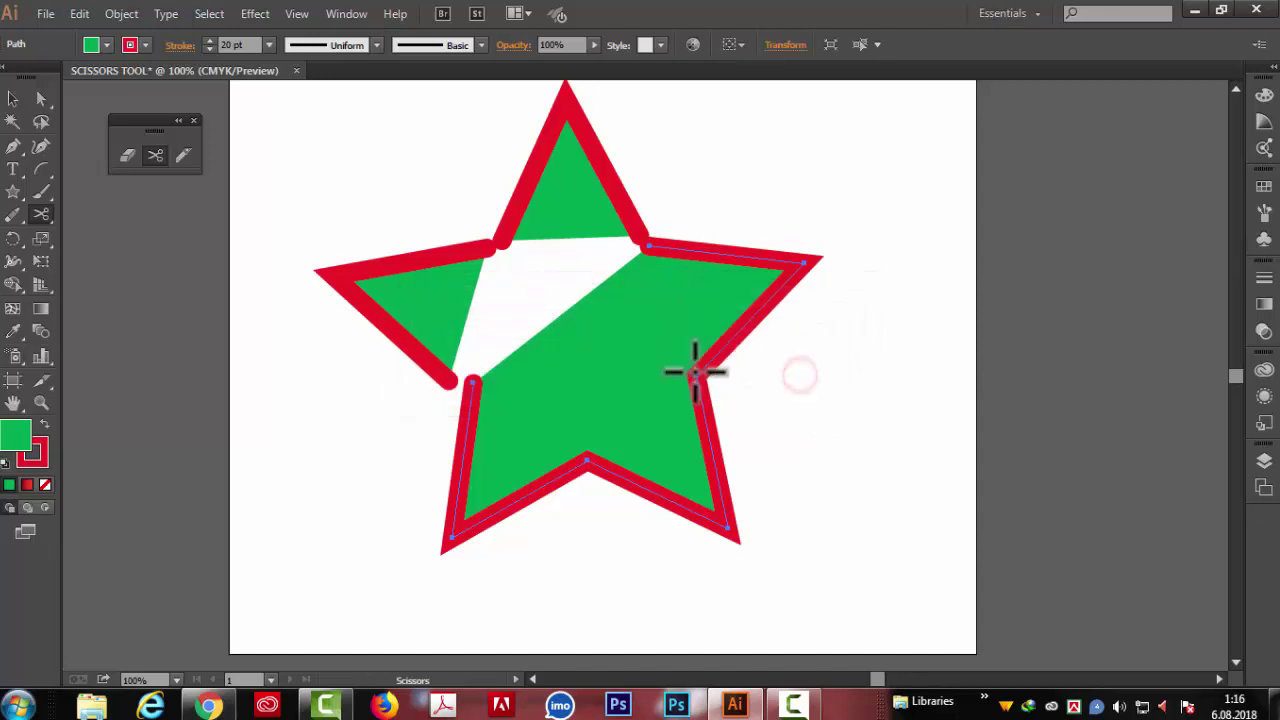
left_click(697, 376)
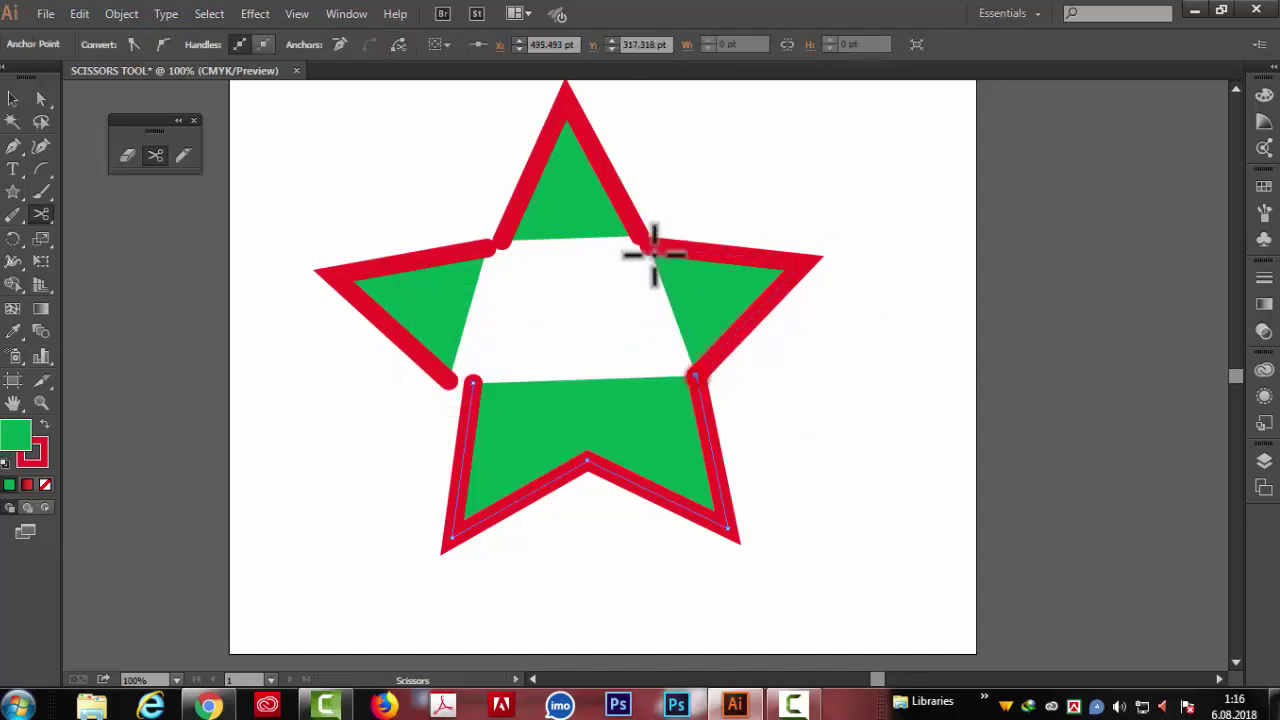
- Cut the bottom part at its lower inner vertex and shift the bottom-left piece left
left_click(13, 100)
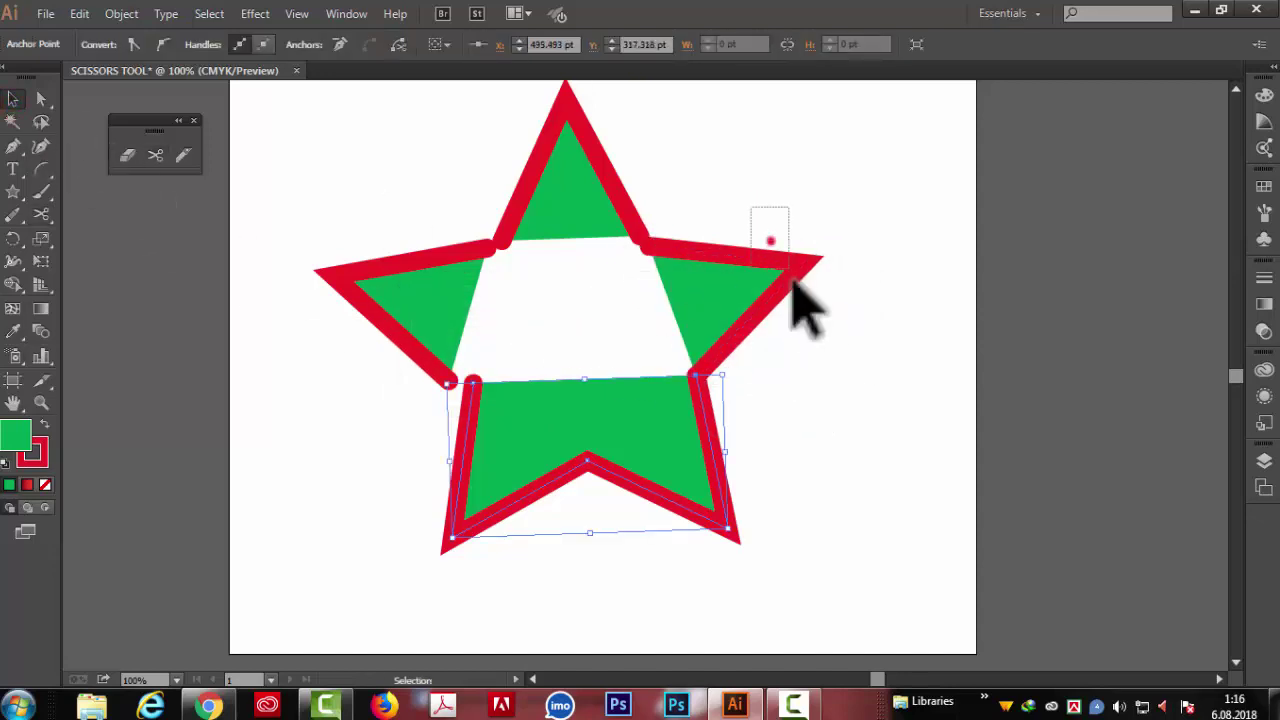
left_click(792, 274)
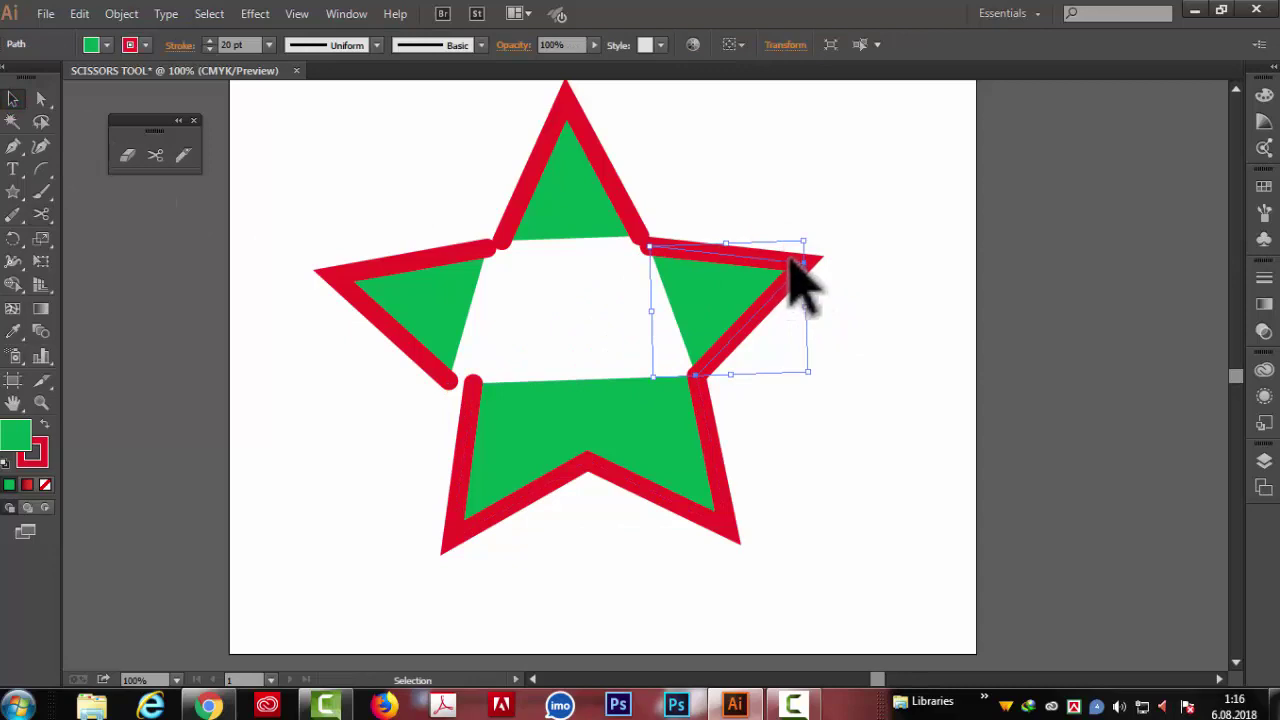
left_click(878, 355)
left_click_drag(357, 451, 778, 495)
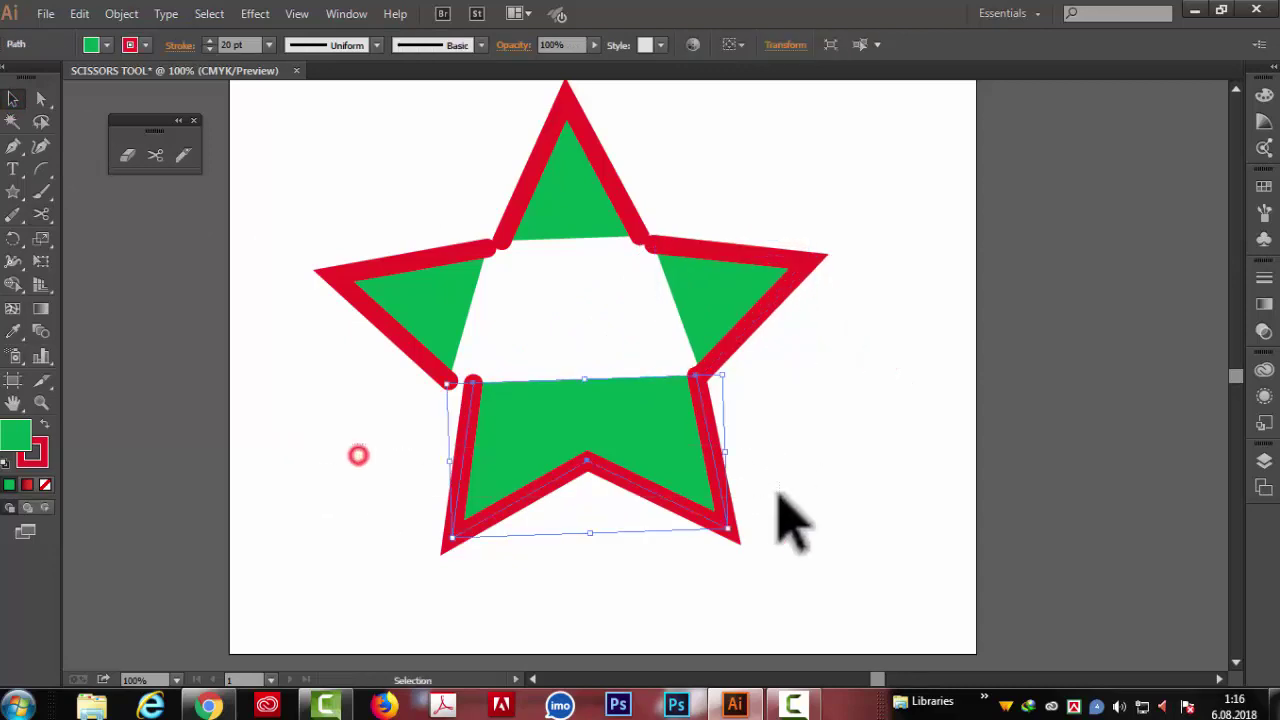
left_click(155, 155)
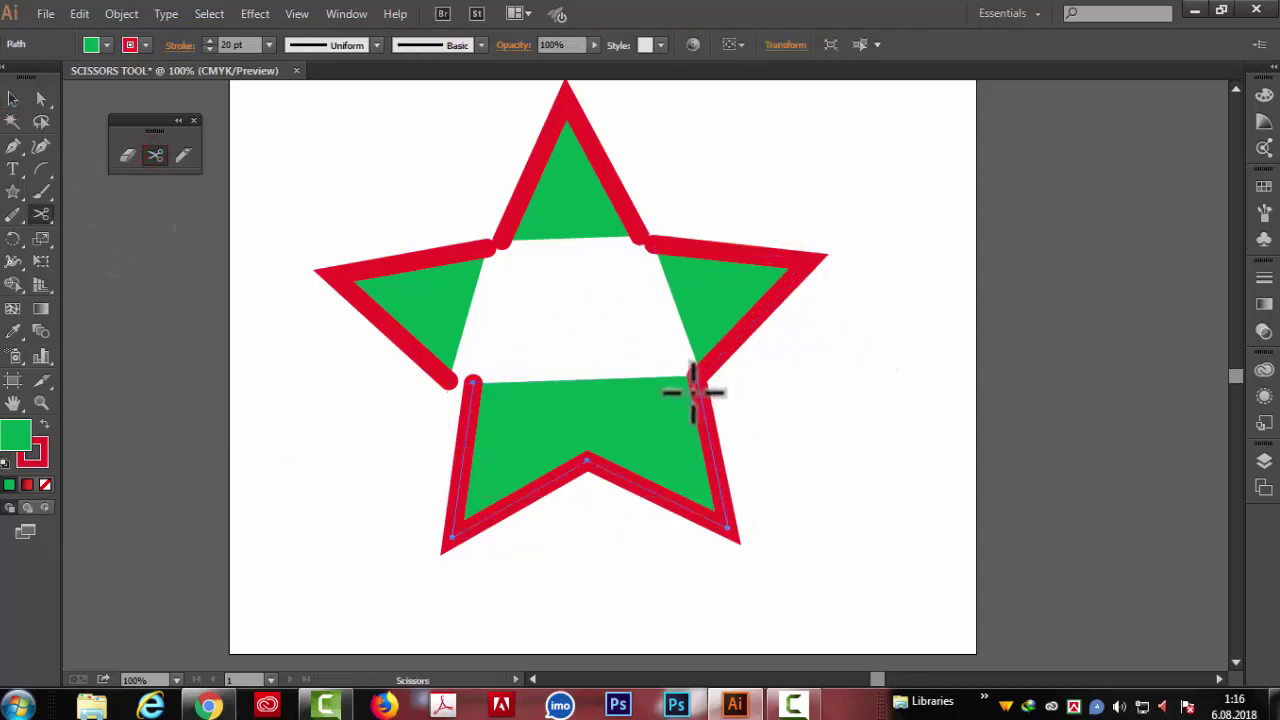
left_click(587, 461)
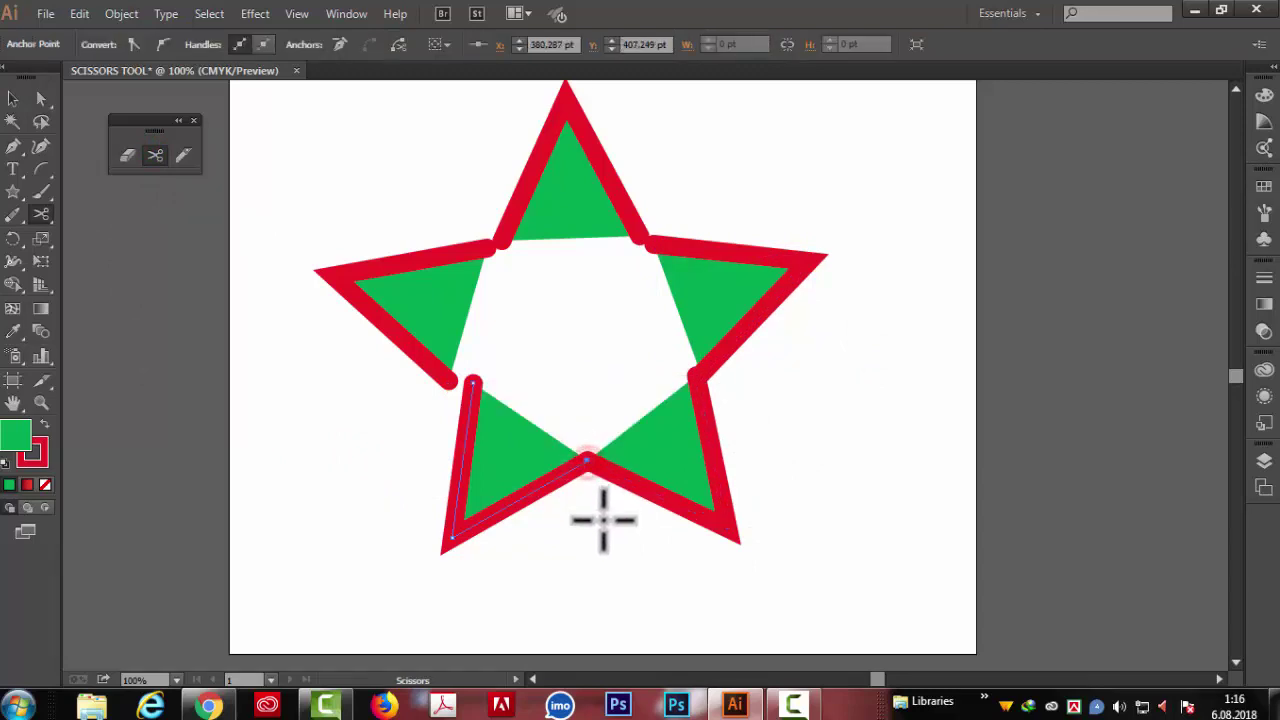
left_click(13, 98)
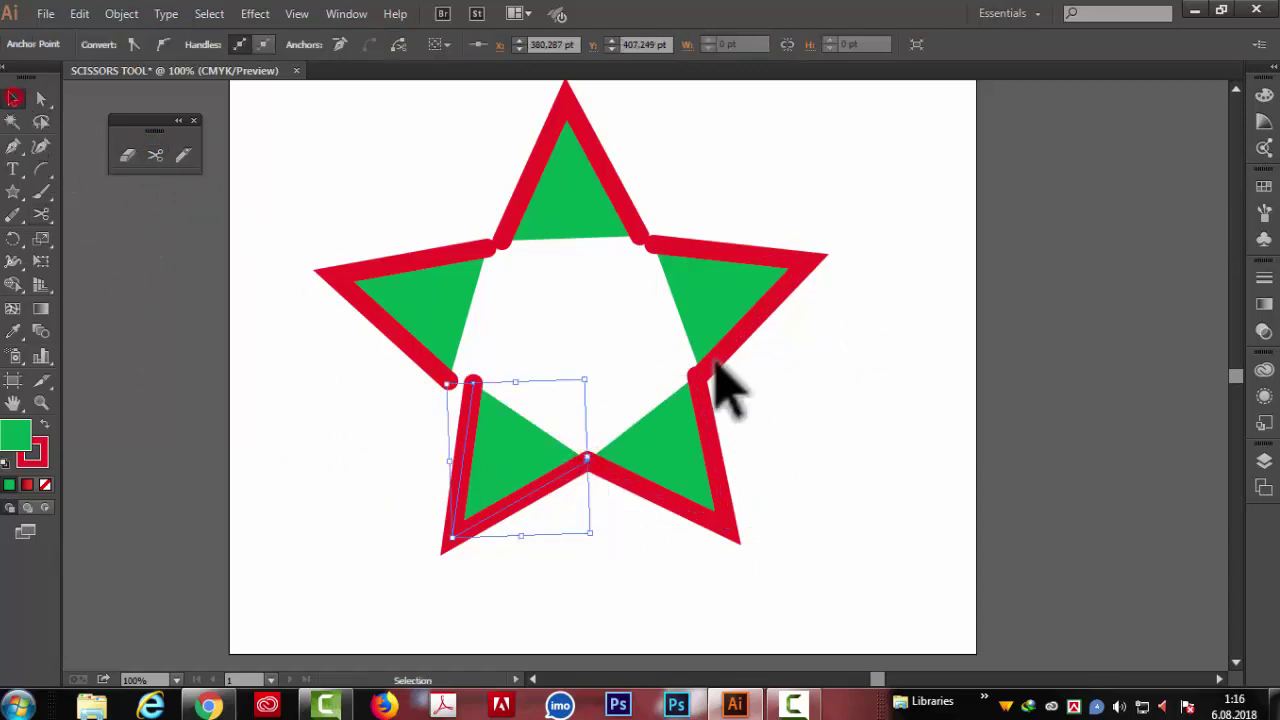
left_click_drag(529, 493, 430, 488)
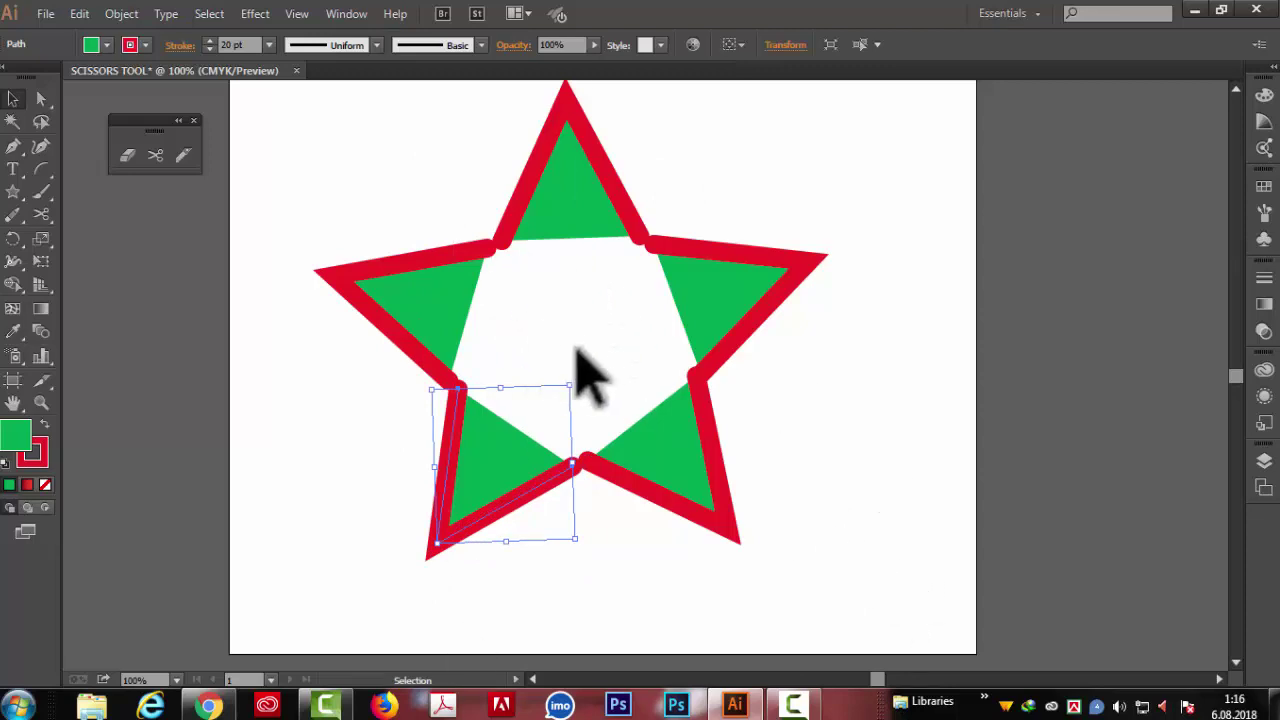
left_click(830, 392)
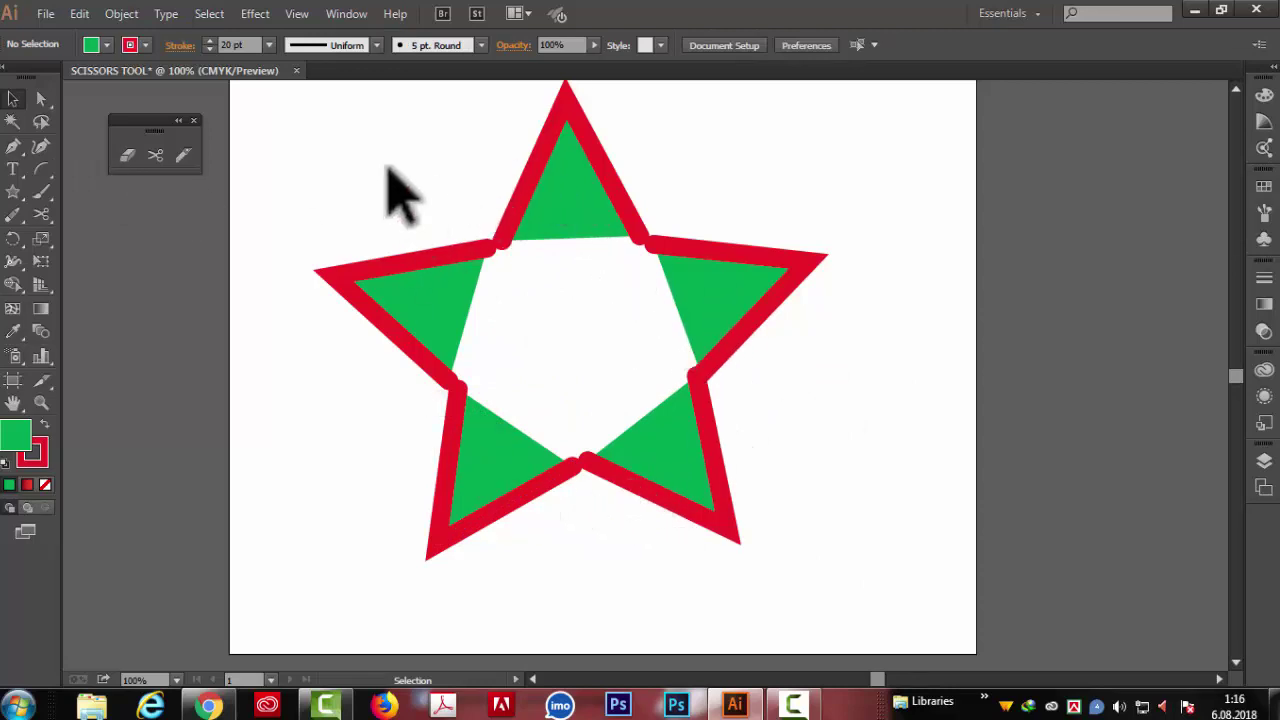
- Recolour the star pieces: light blue outline on the top piece, green fill on the right piece
left_click_drag(389, 169, 809, 543)
left_click(903, 406)
left_click_drag(441, 107, 500, 131)
left_click(106, 45)
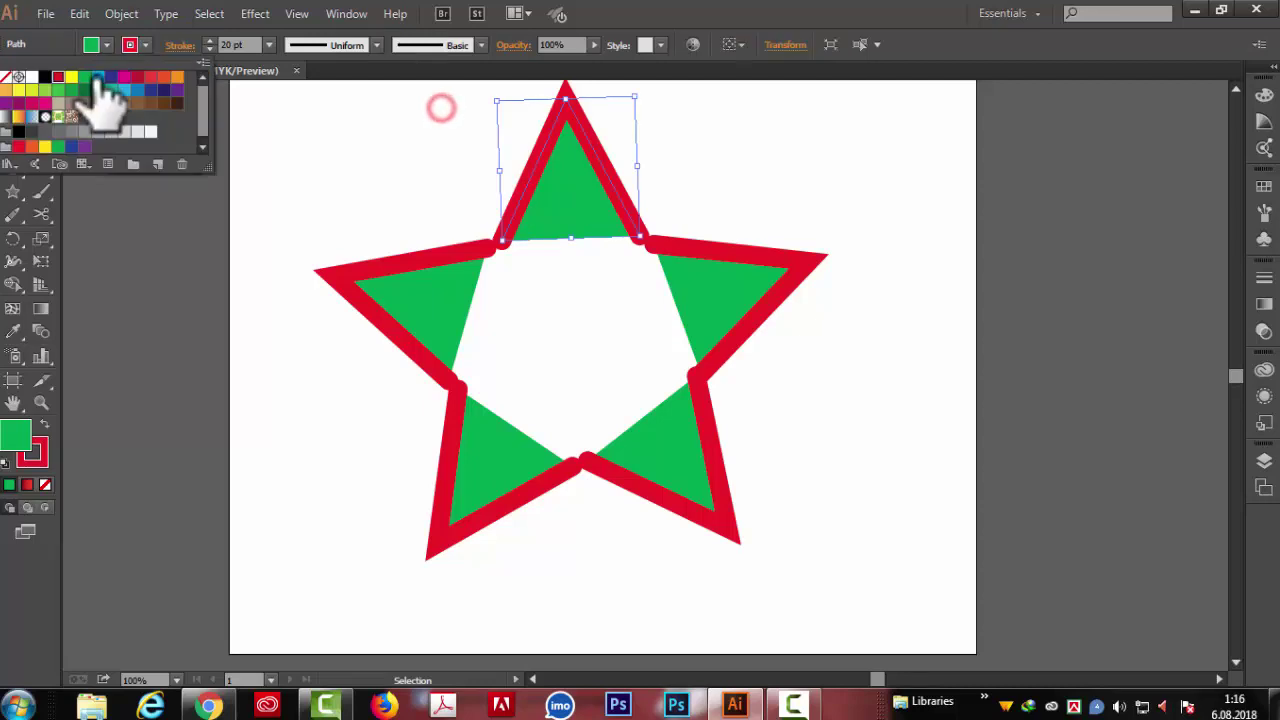
left_click(97, 78)
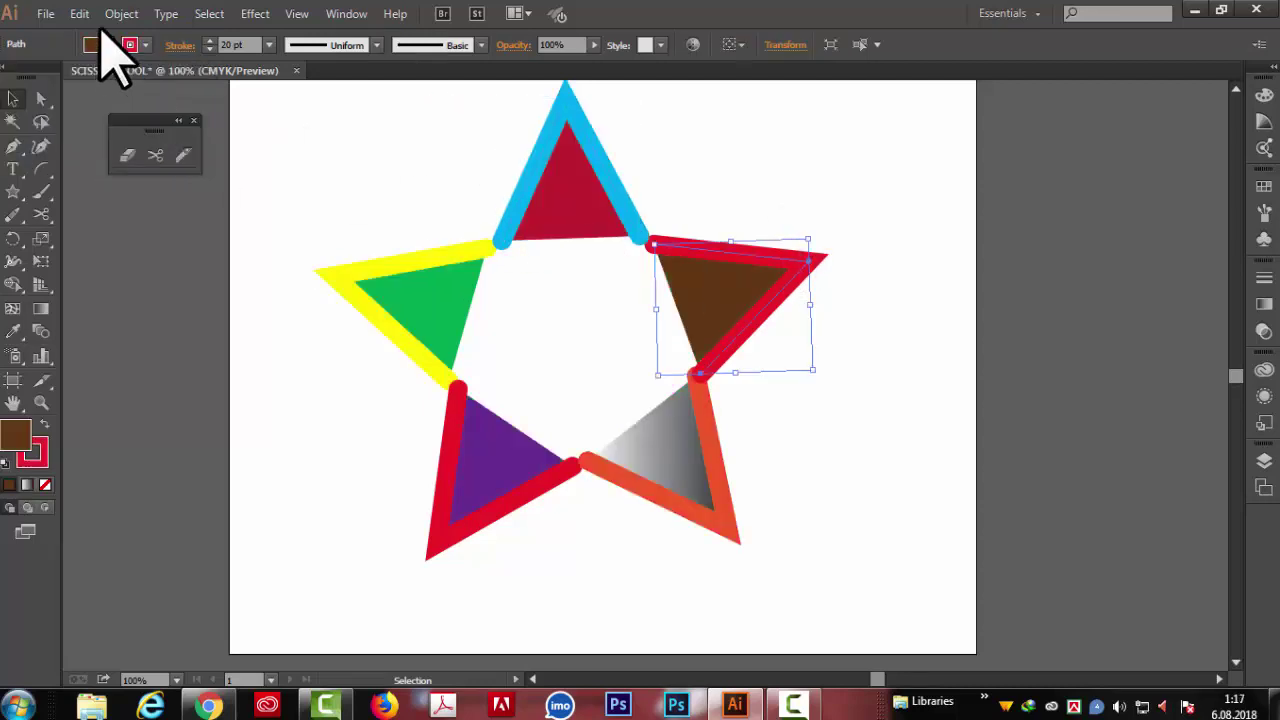
left_click(107, 45)
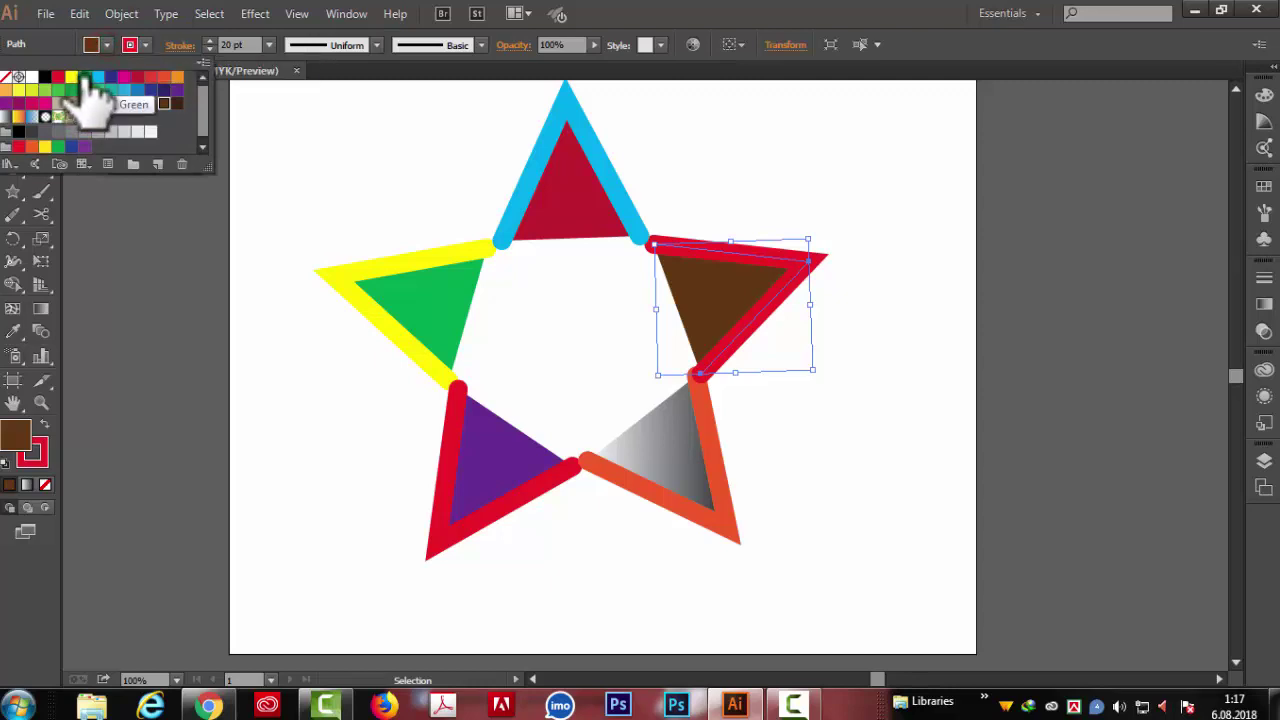
left_click(85, 77)
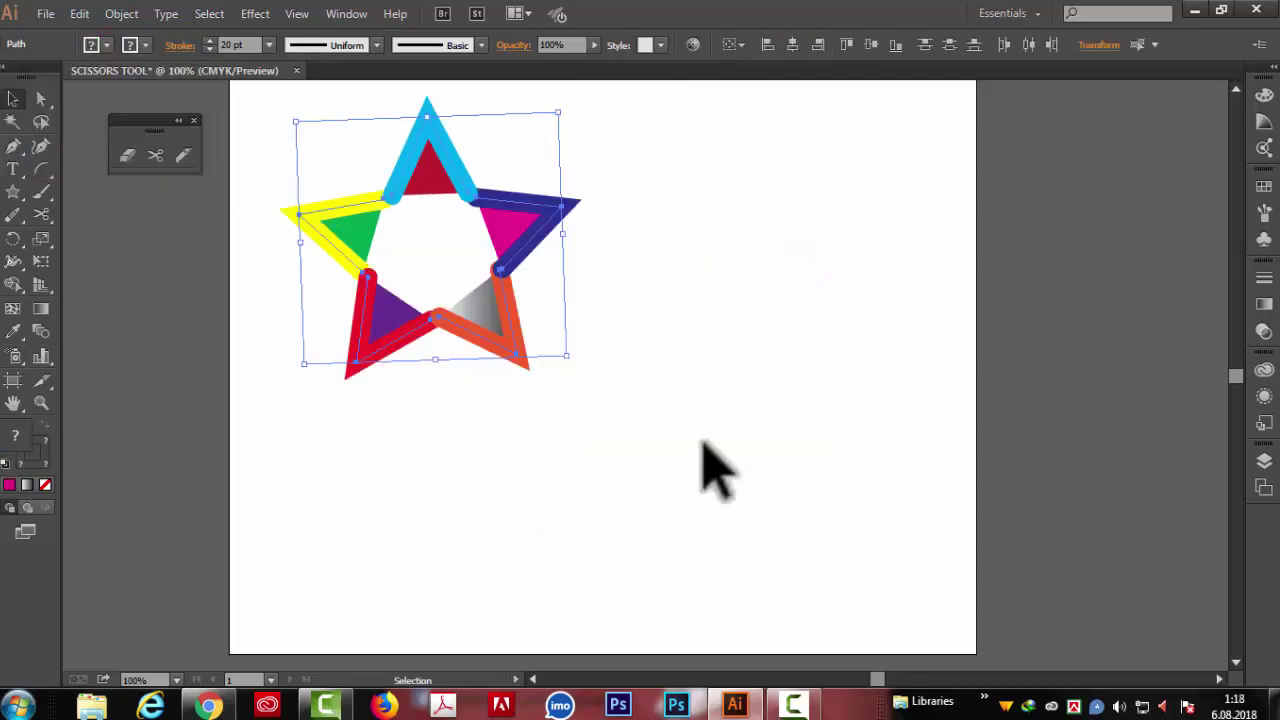
left_click(600, 458)
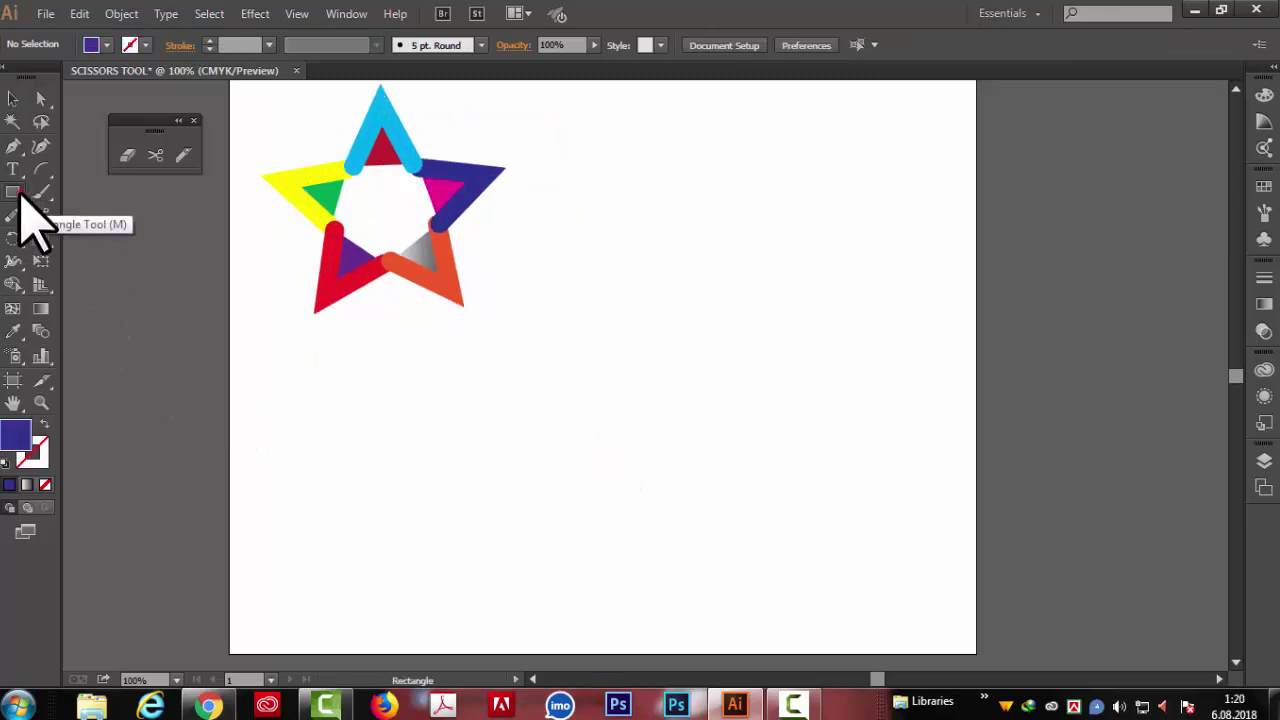
left_click_drag(13, 192, 60, 196)
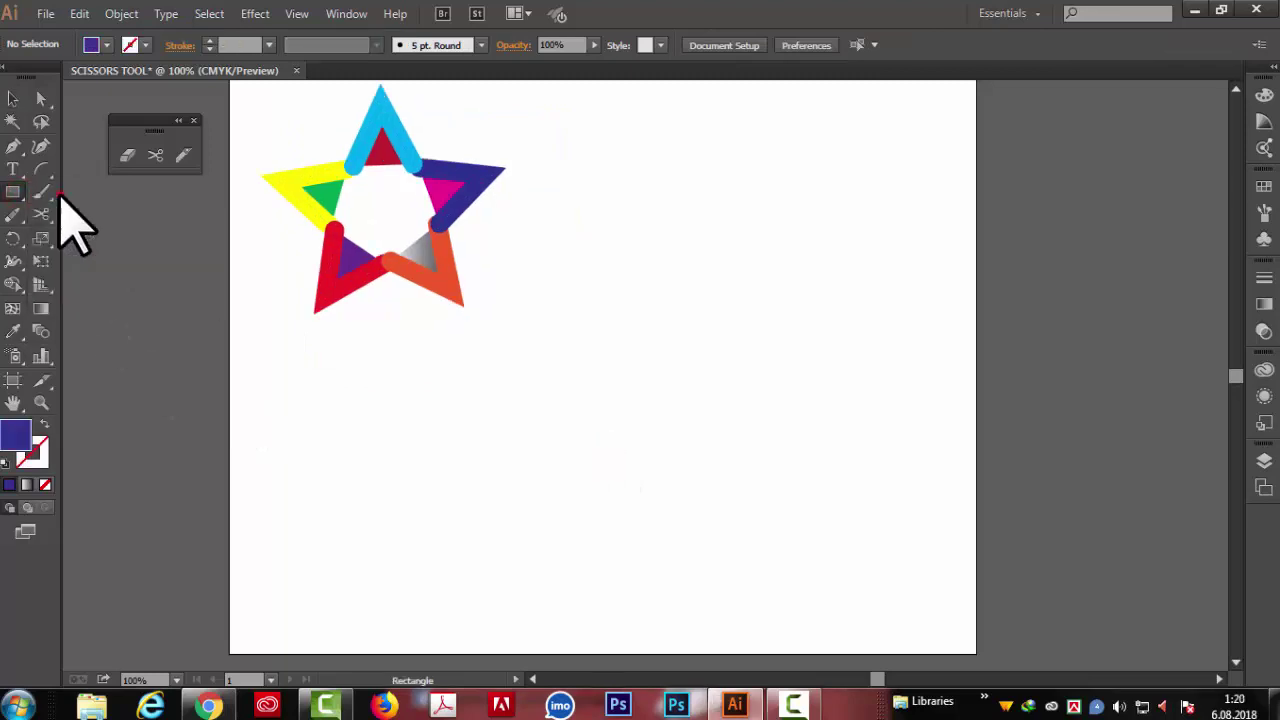
- Draw a rectangle right of the star, cut it at opposite corners and pull the upper-right triangle away
left_click_drag(584, 250, 846, 524)
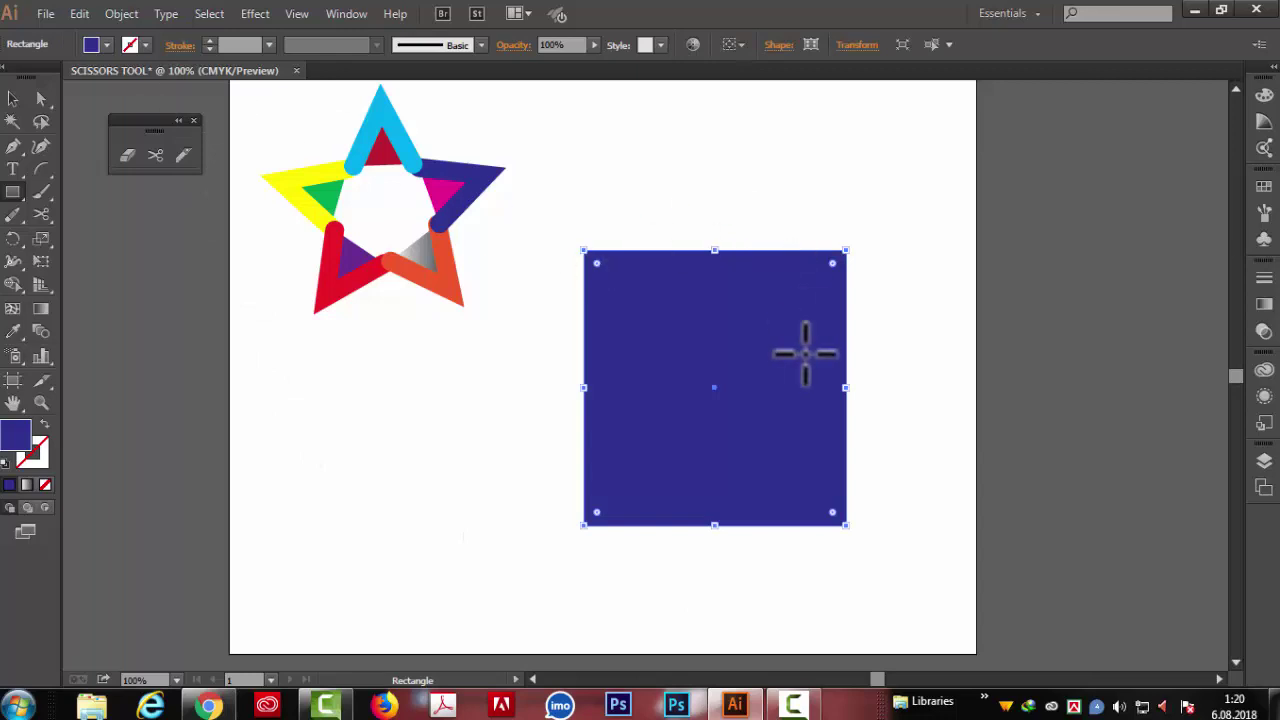
left_click(41, 214)
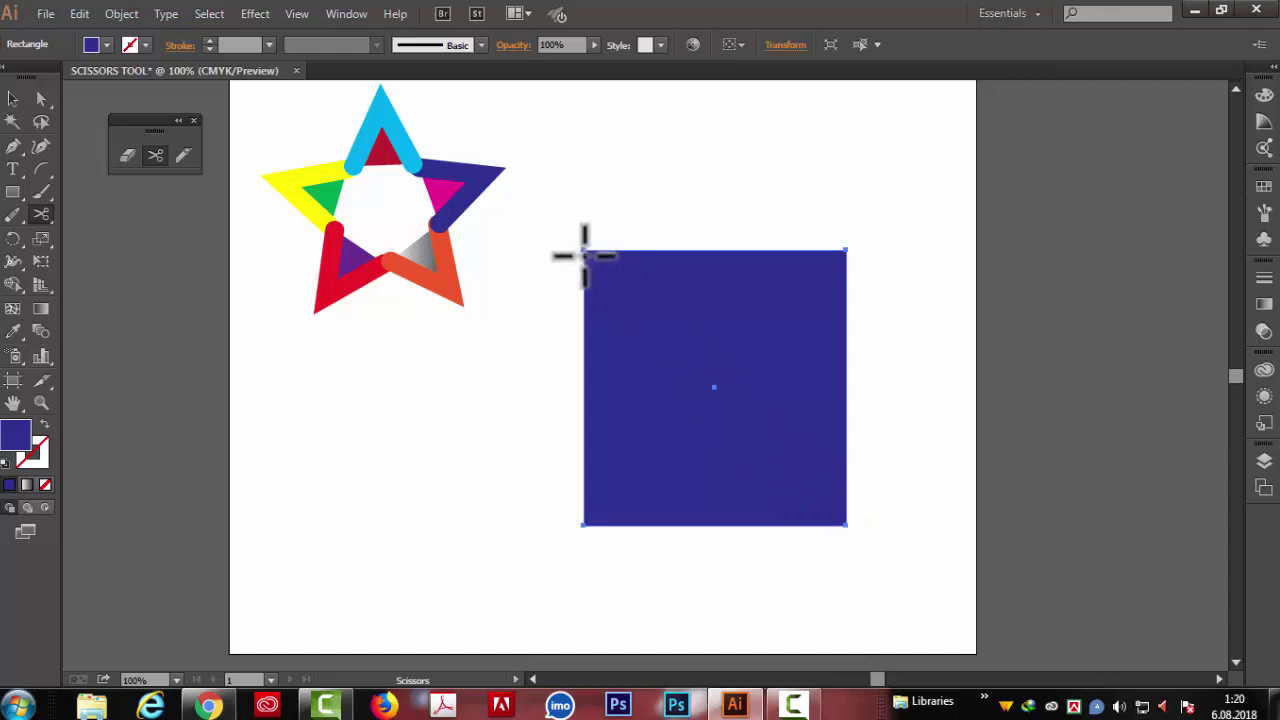
left_click(583, 249)
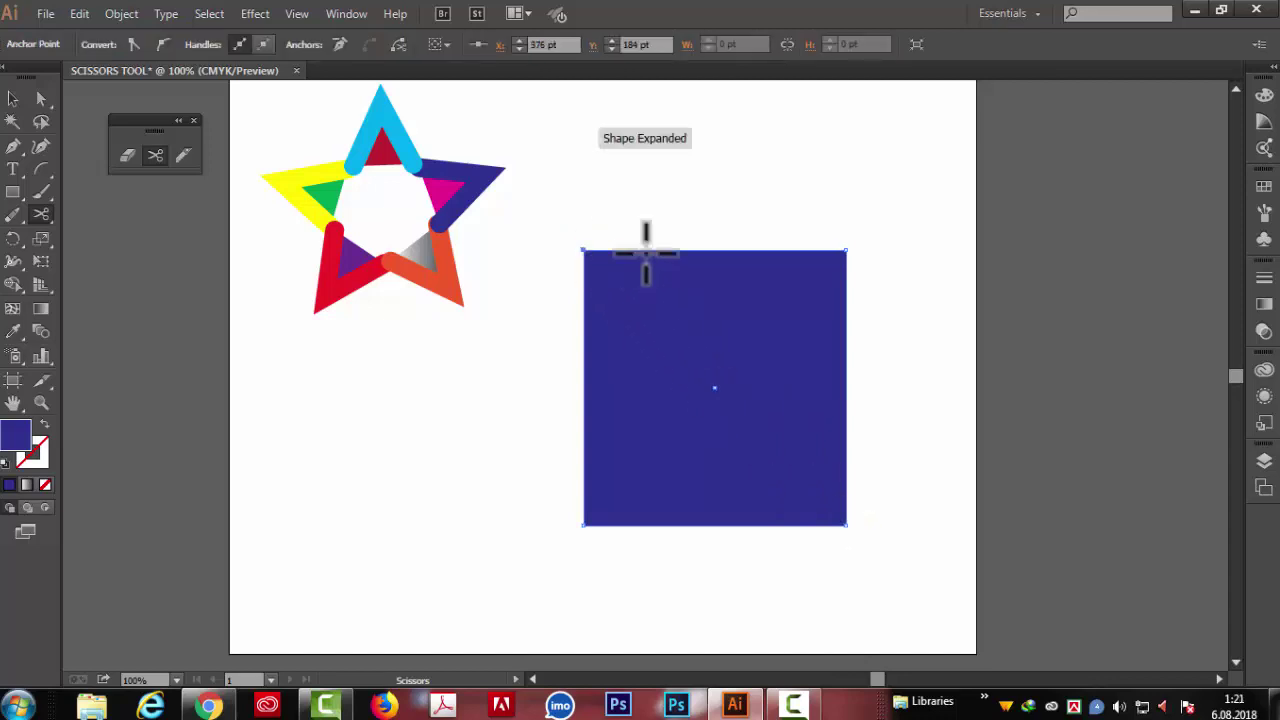
left_click(845, 524)
key("v")
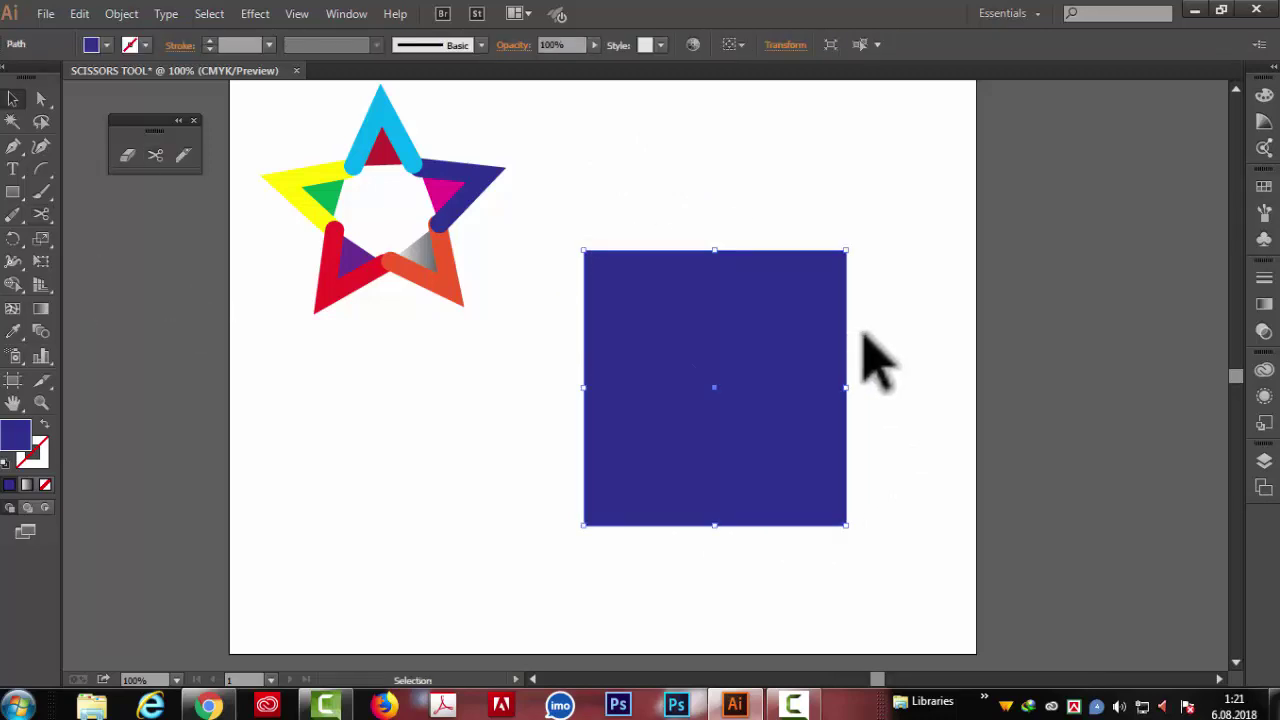
left_click(866, 335)
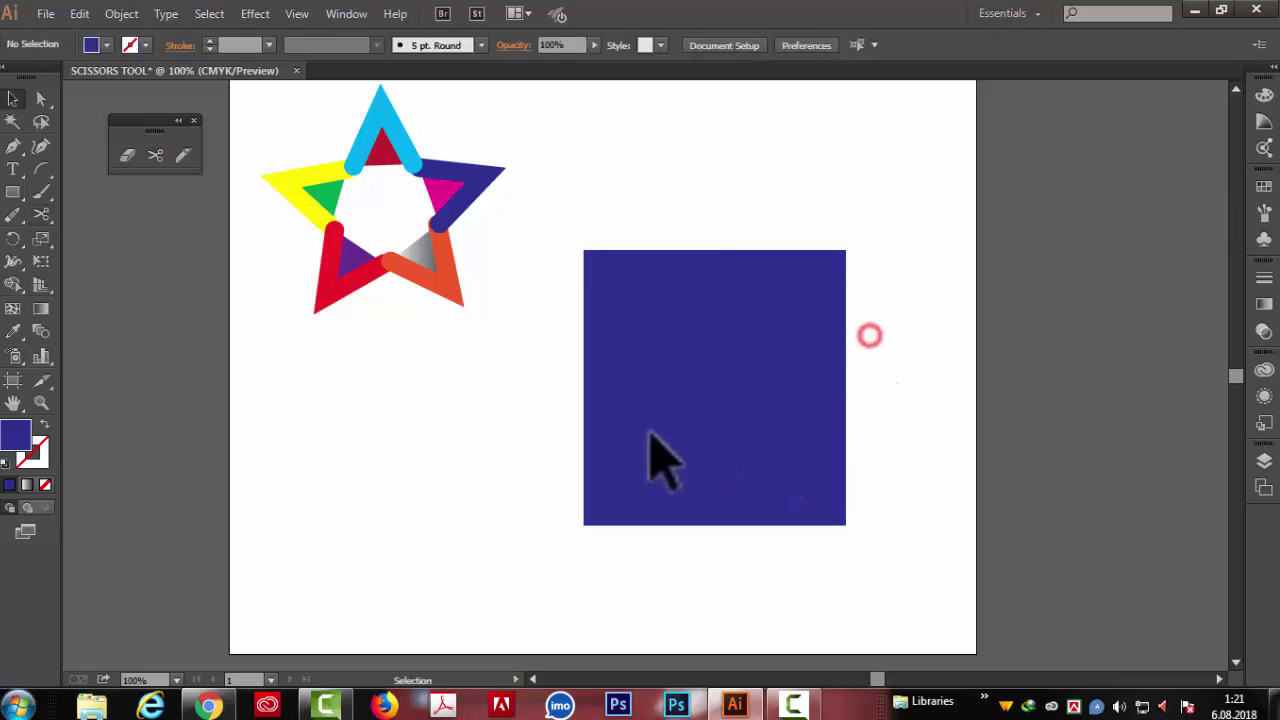
left_click(585, 410)
left_click_drag(846, 252, 892, 168)
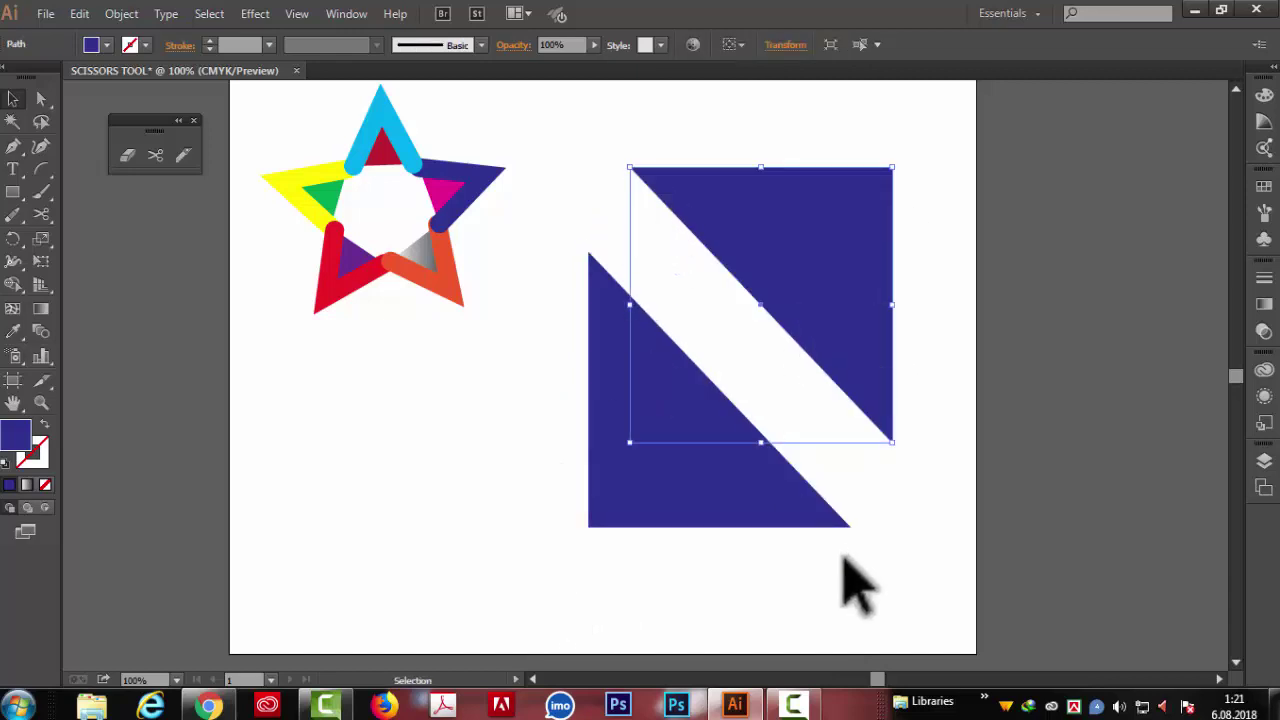
- Delete both triangles, set the stroke to red and draw a new rectangle on the right
key("v")
key("Delete")
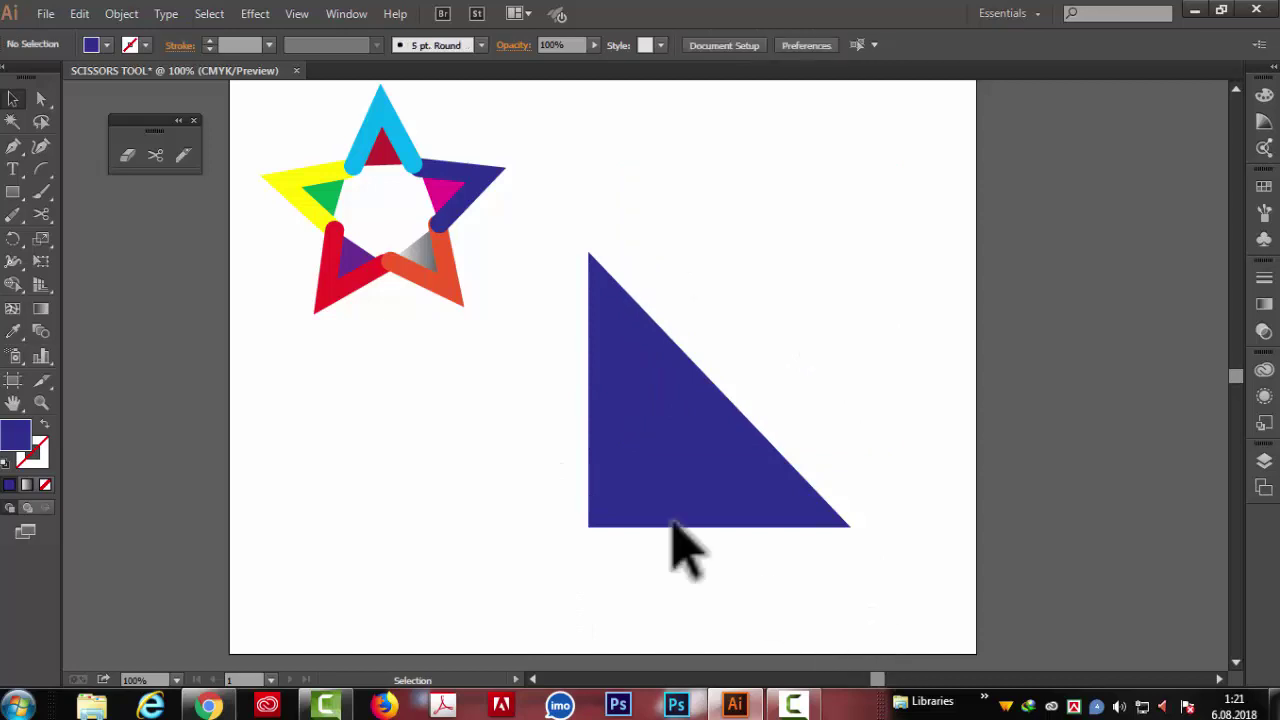
left_click(589, 317)
key("Delete")
key("m")
left_click(145, 44)
left_click(57, 80)
left_click_drag(591, 208, 842, 509)
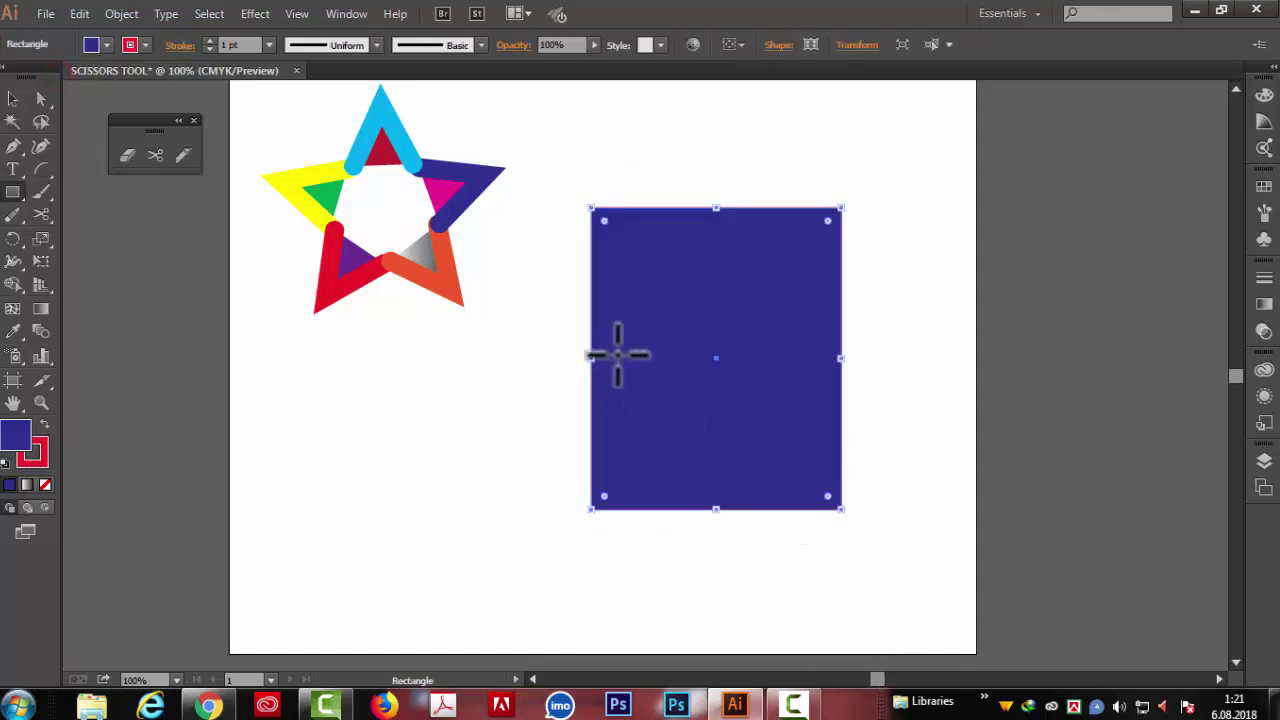
- Set the rectangle's stroke weight to 9 pt and cut both side edges at mid-height
left_click(269, 45)
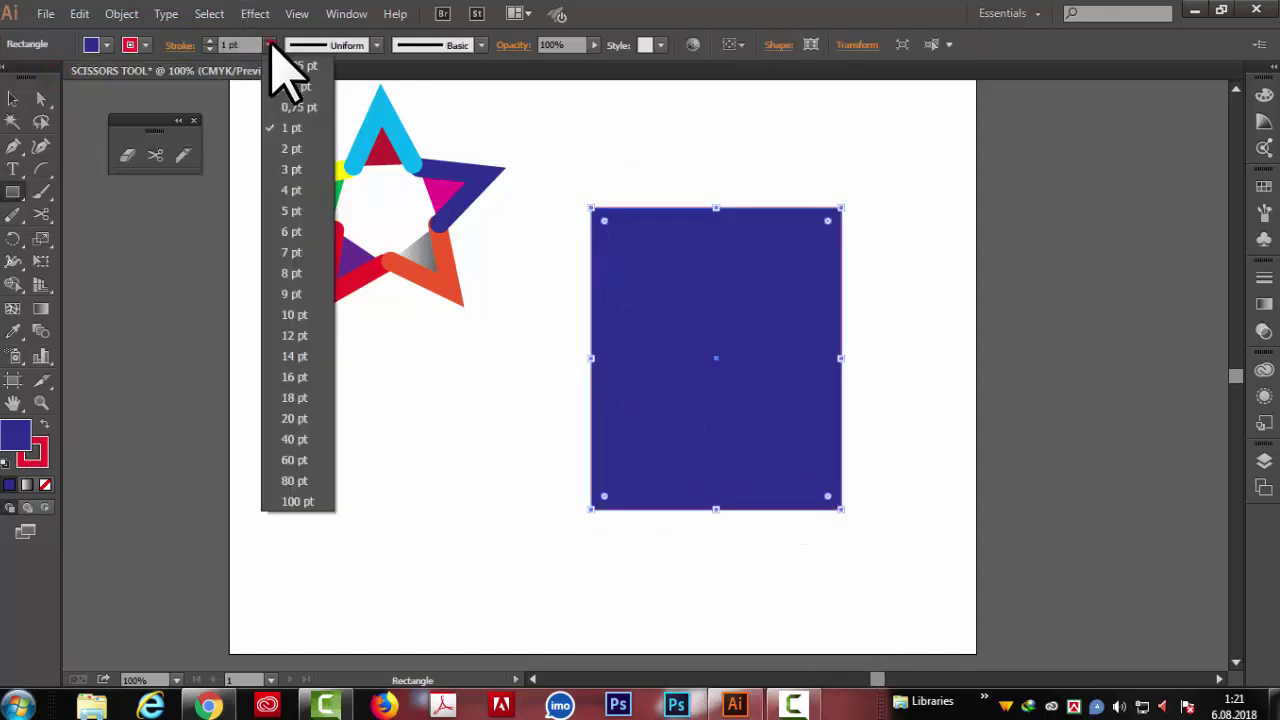
left_click(280, 294)
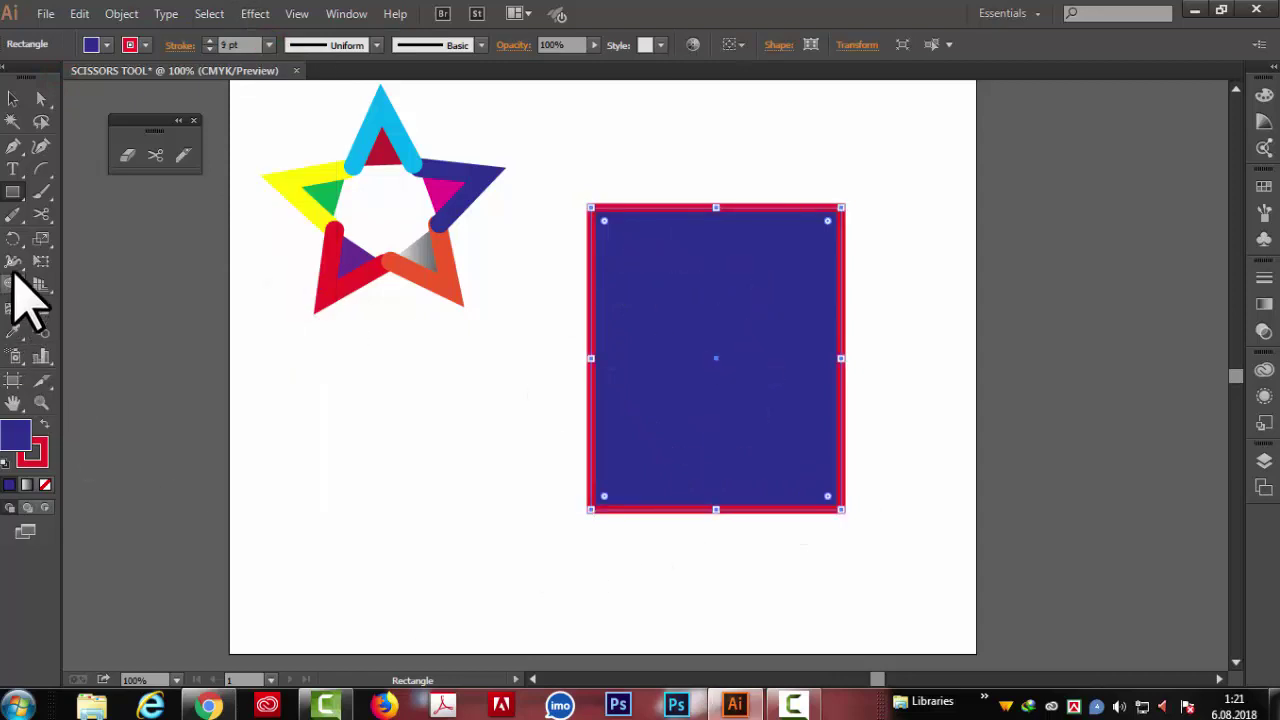
left_click(41, 214)
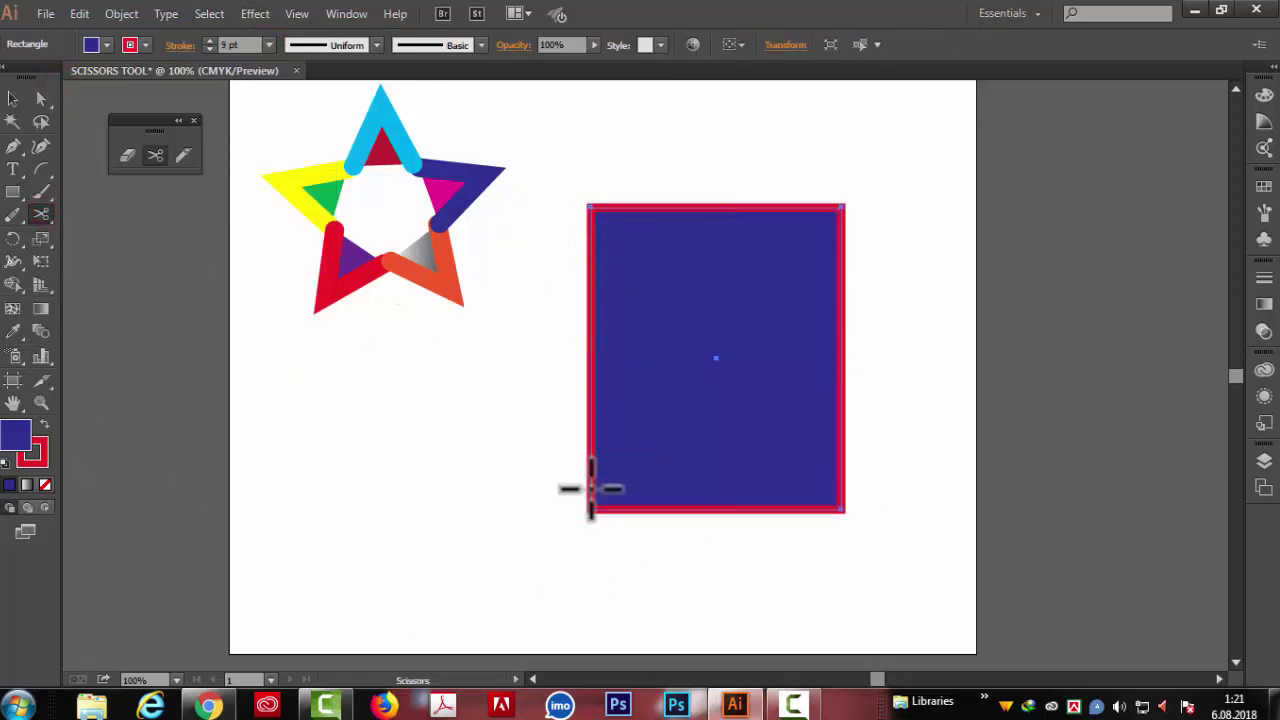
left_click(591, 346)
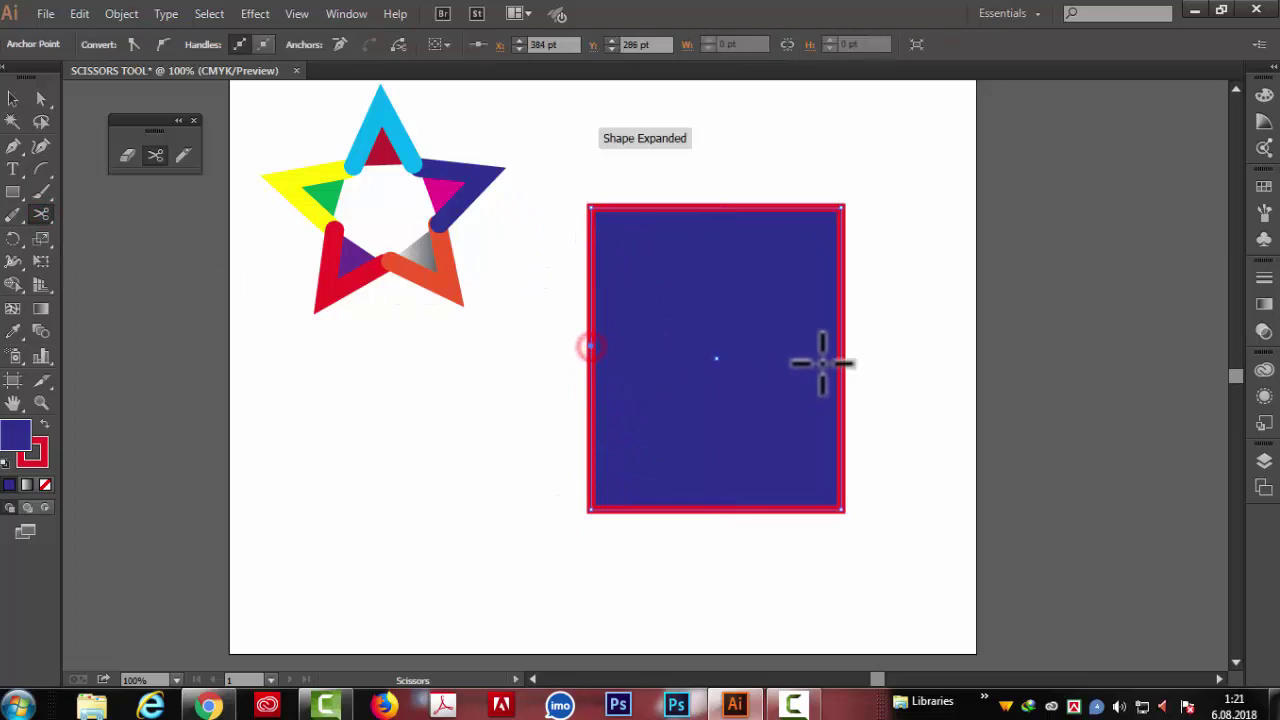
left_click(841, 348)
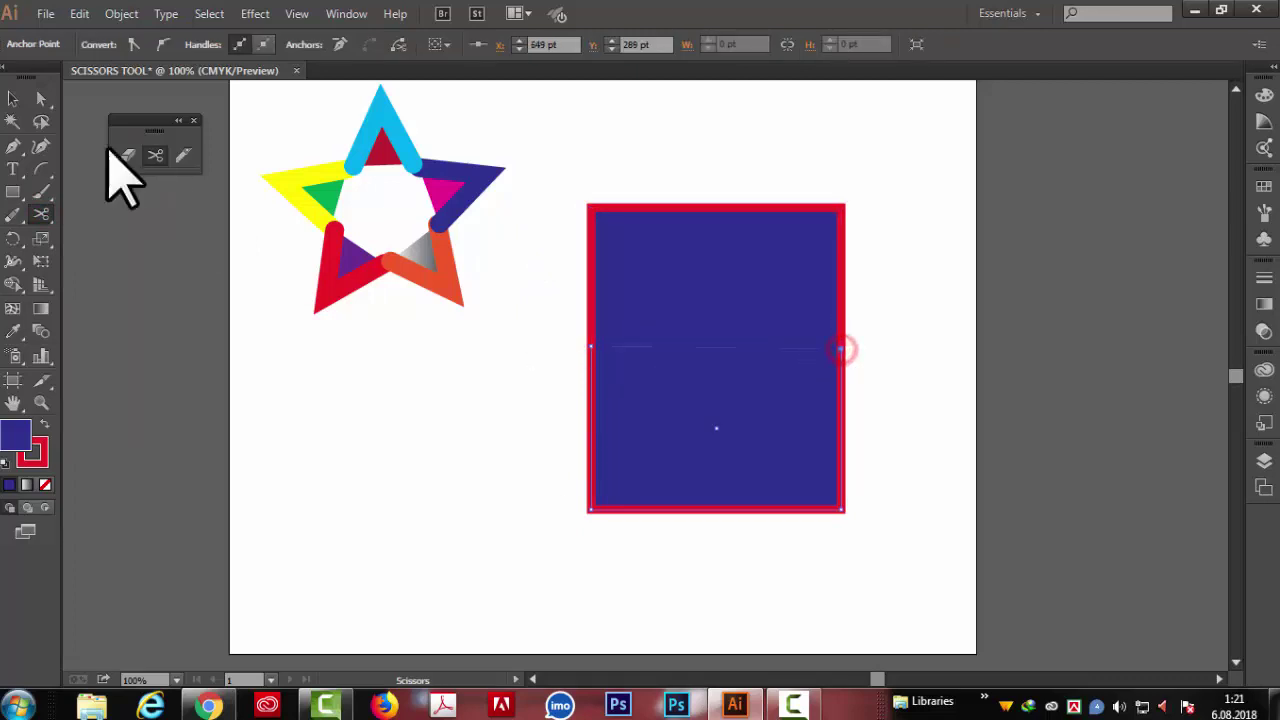
- Drag the bottom half down and Join its open ends
key("v")
left_click_drag(655, 490, 708, 623)
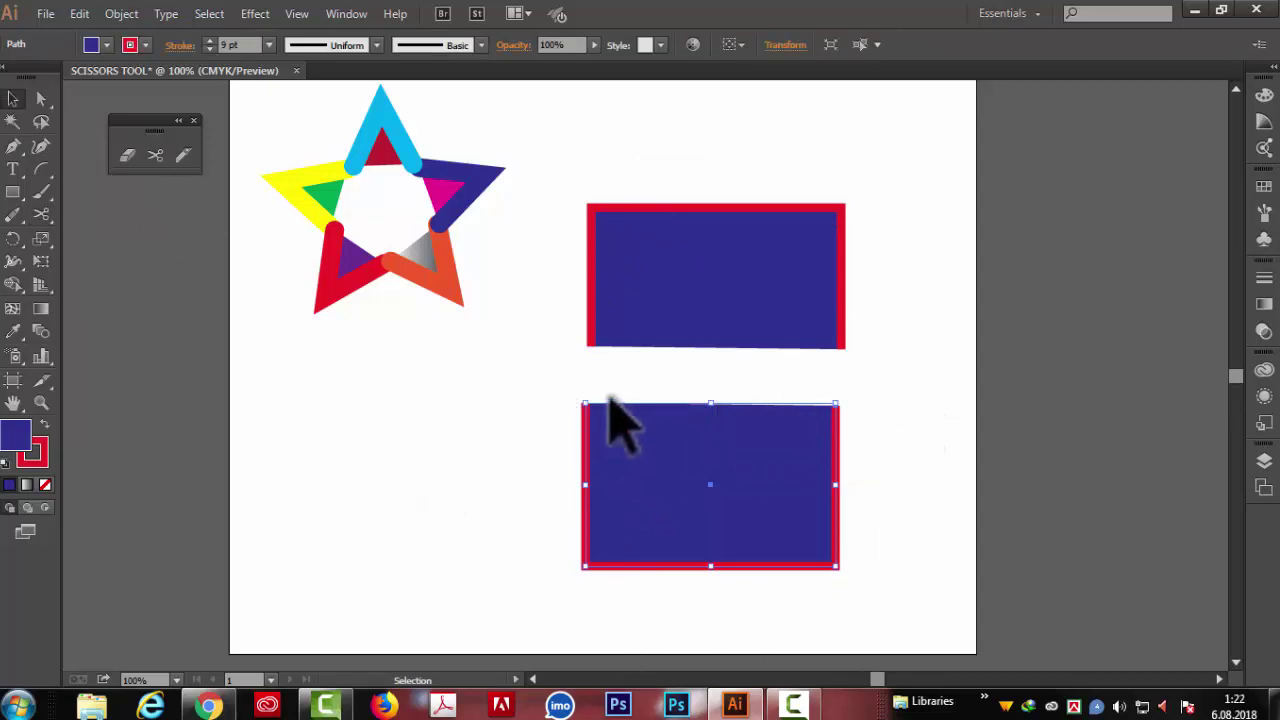
right_click(676, 421)
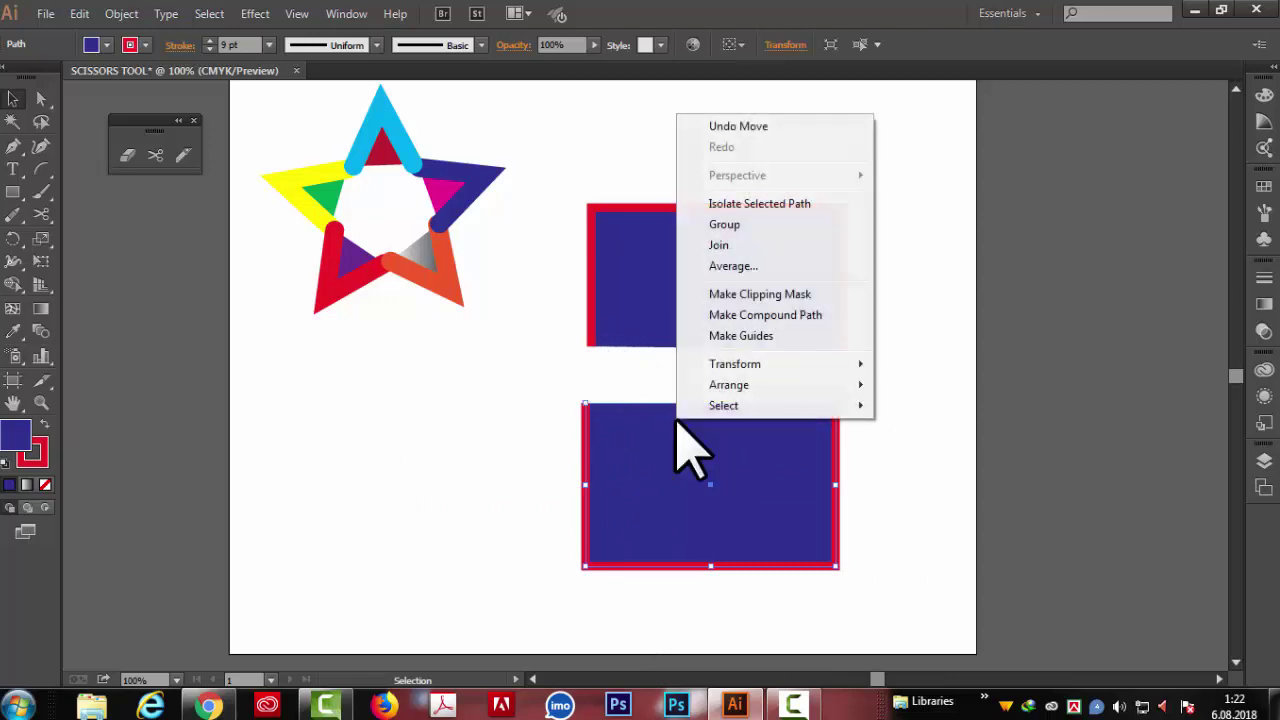
left_click(717, 248)
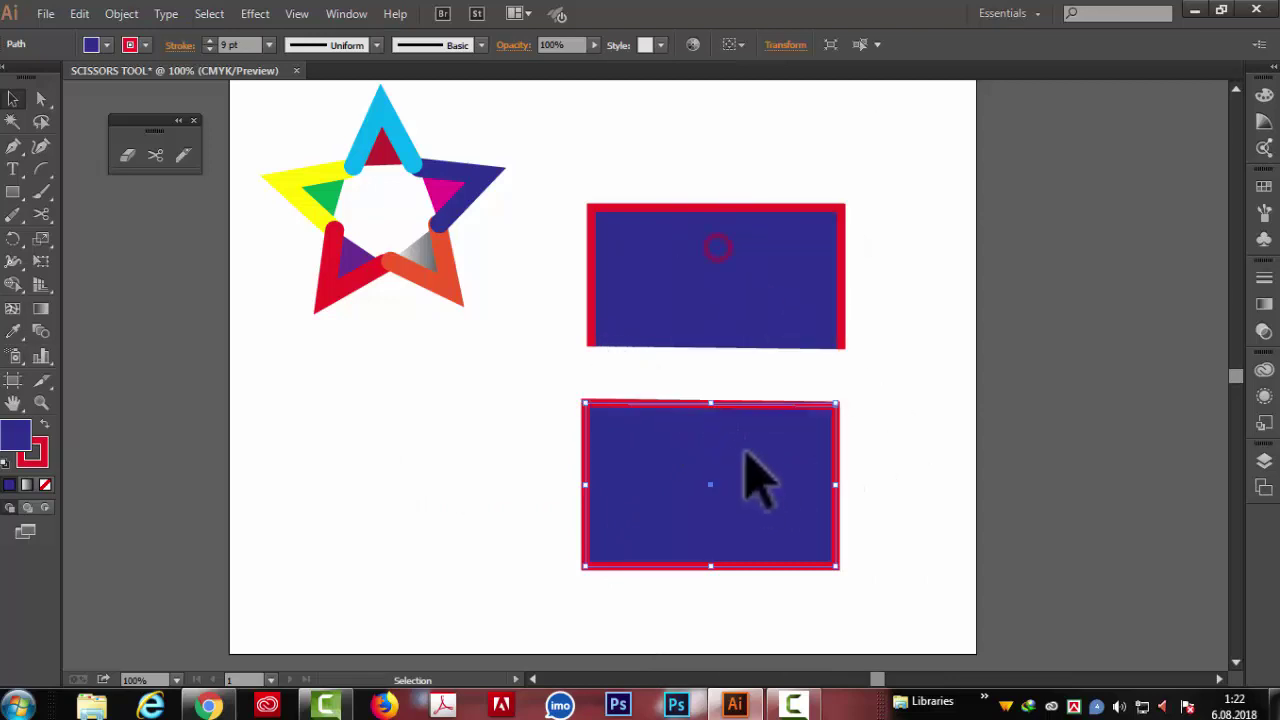
left_click(889, 431)
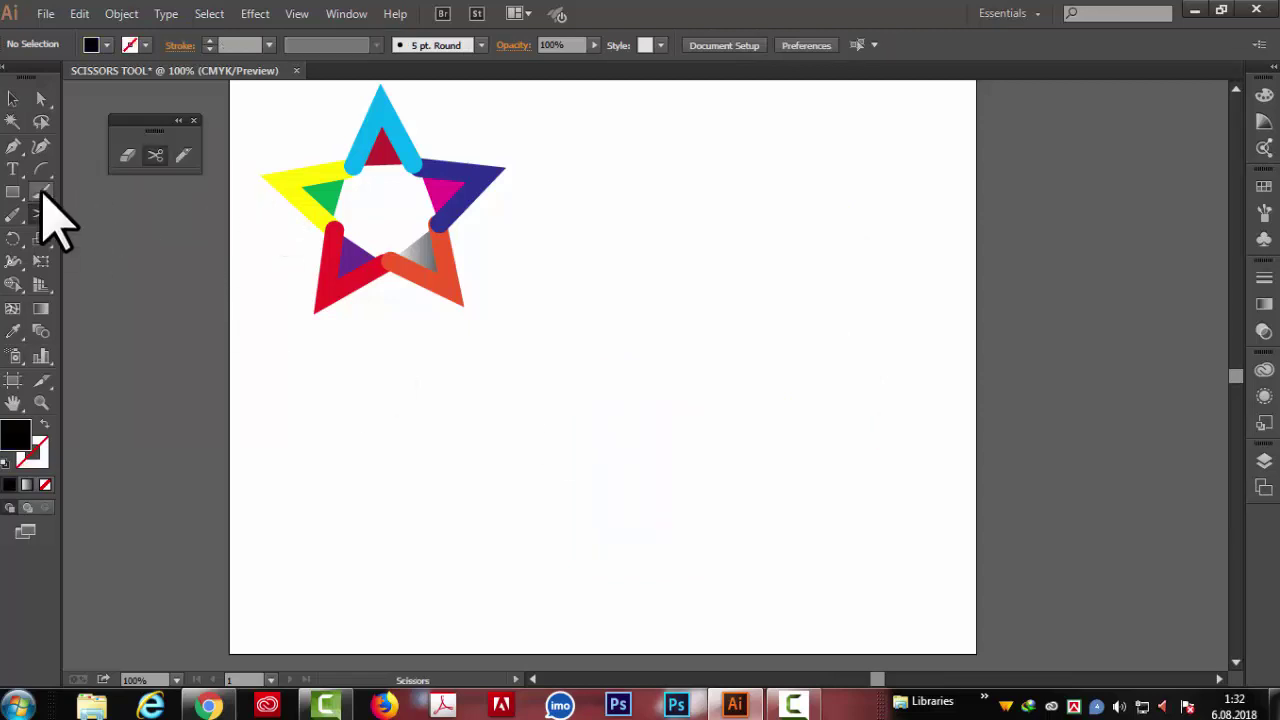
left_click(42, 192)
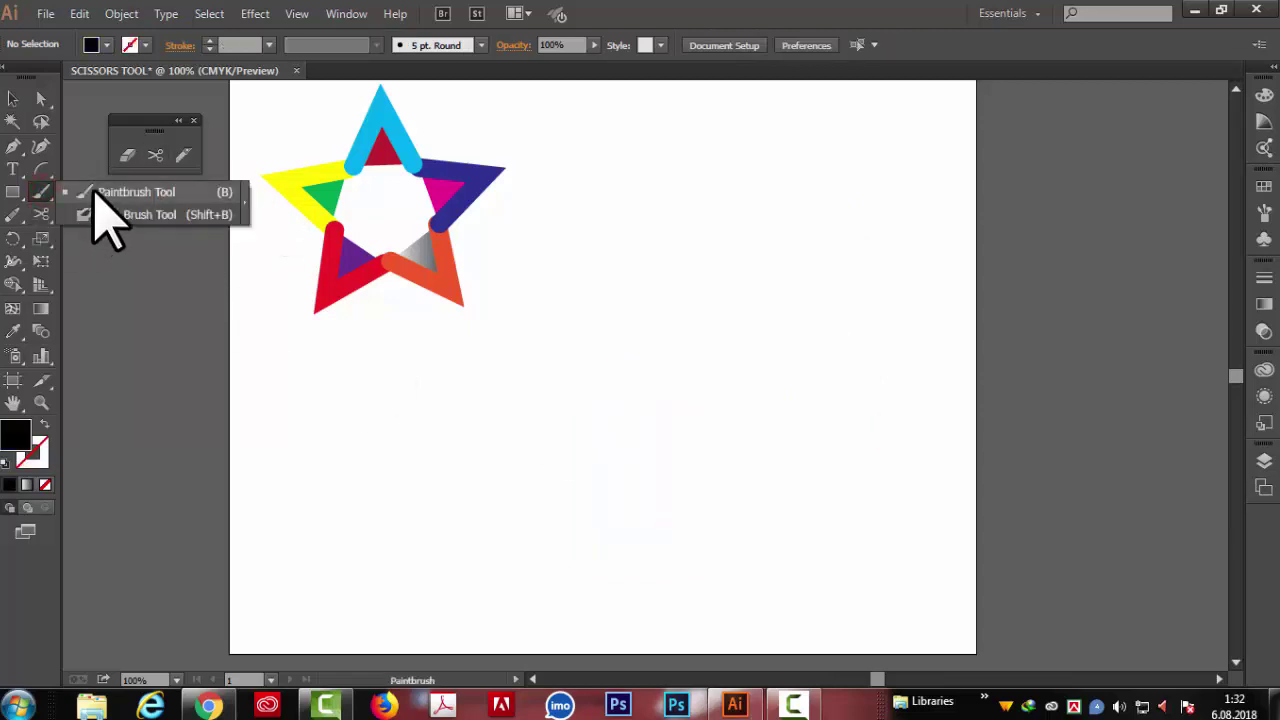
left_click(94, 192)
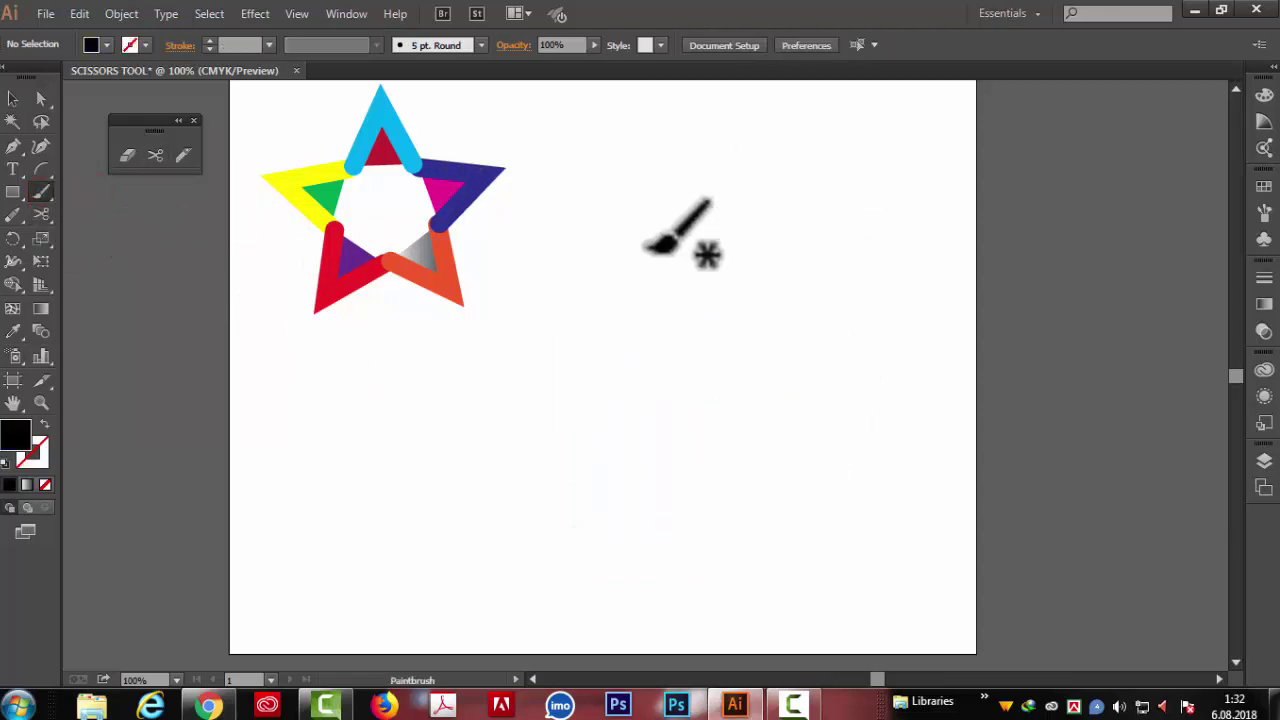
mouse_move(670, 148)
left_mouse_down()
mouse_move(612, 195)
mouse_move(698, 538)
left_mouse_up()
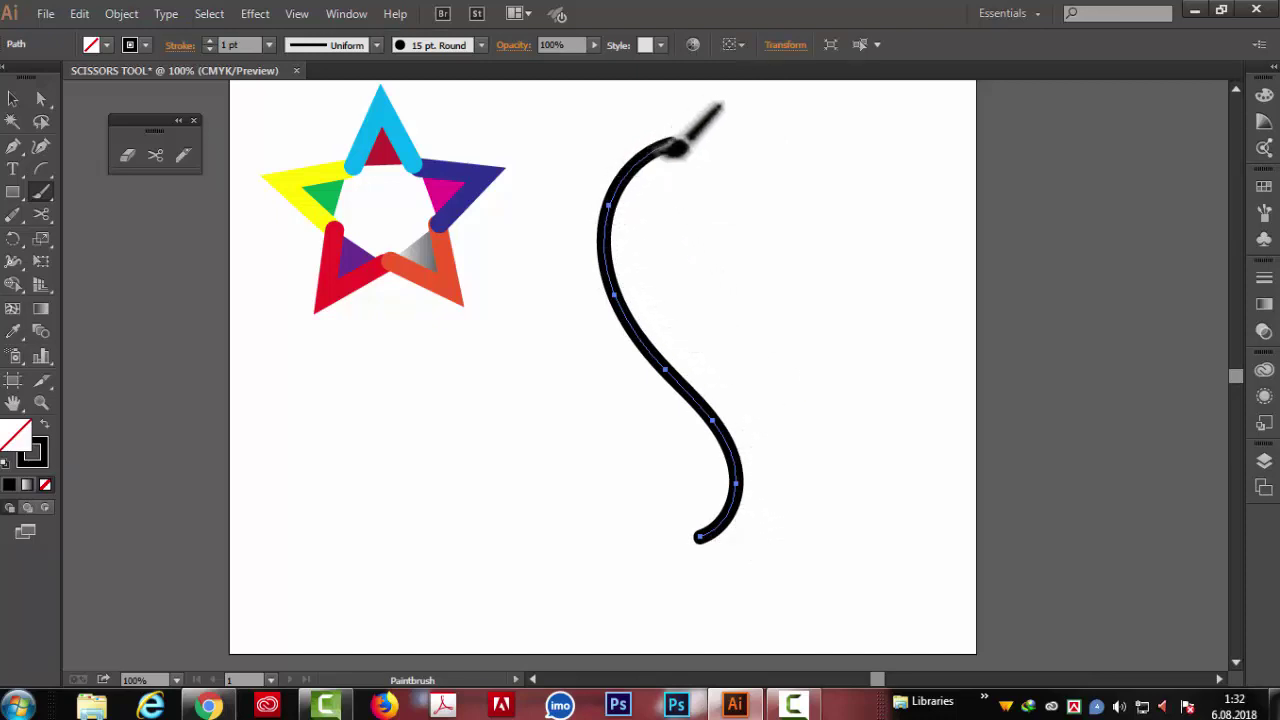
left_click(40, 214)
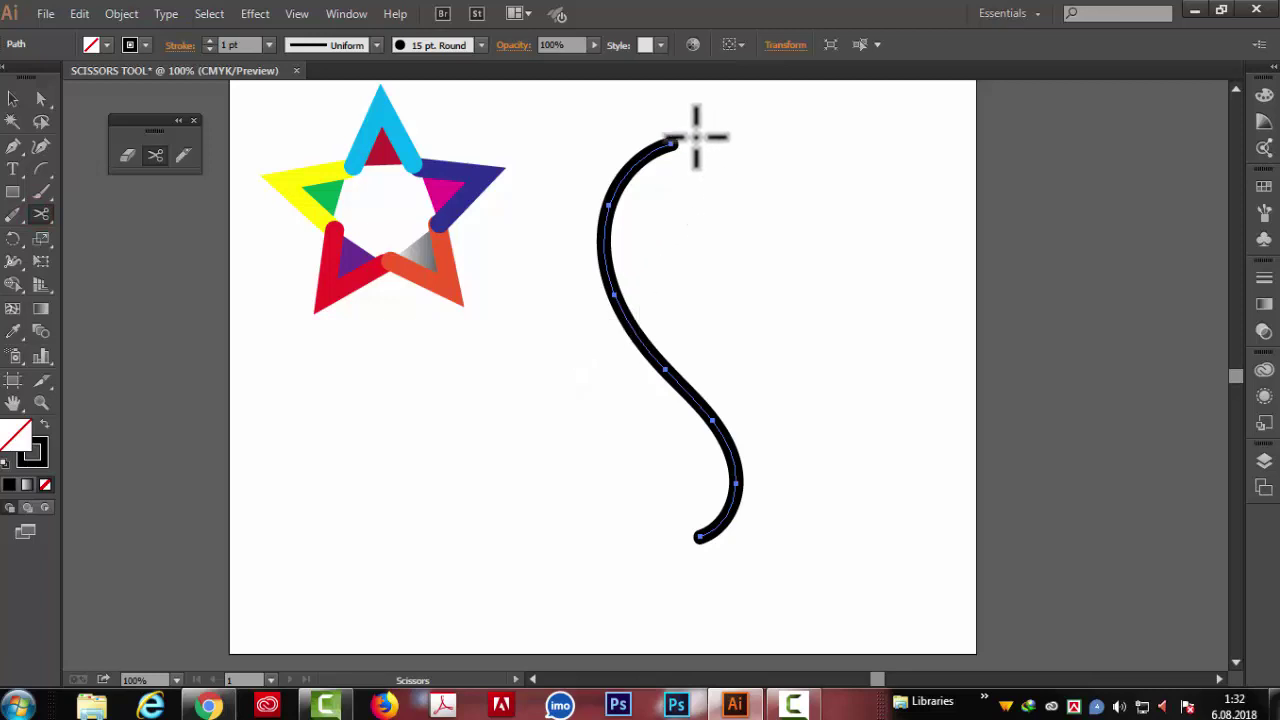
left_click(613, 295)
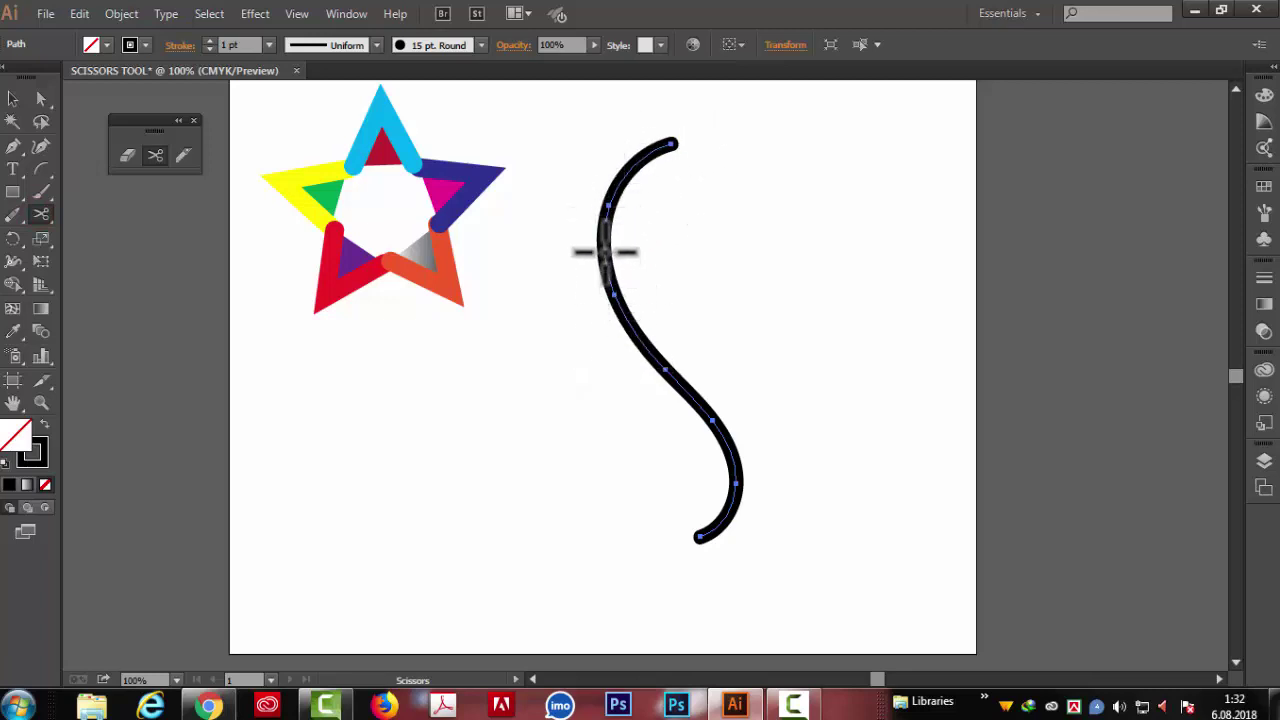
left_click(635, 327)
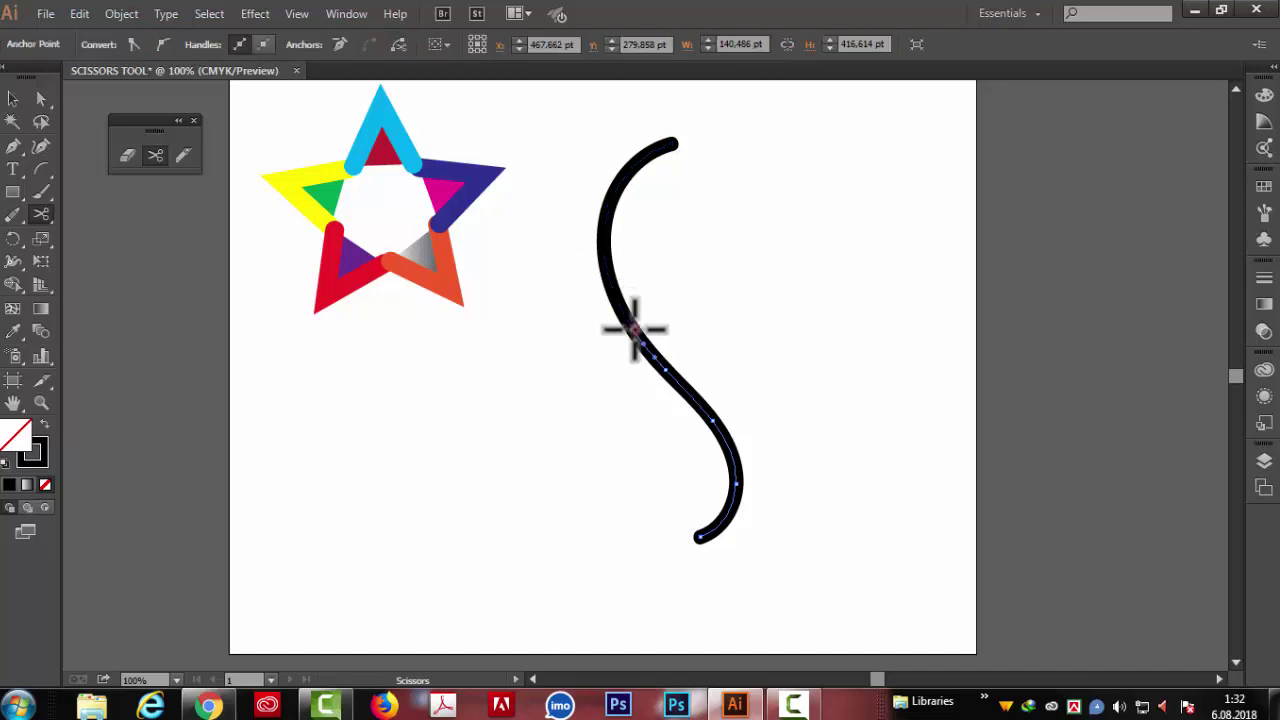
left_click(13, 98)
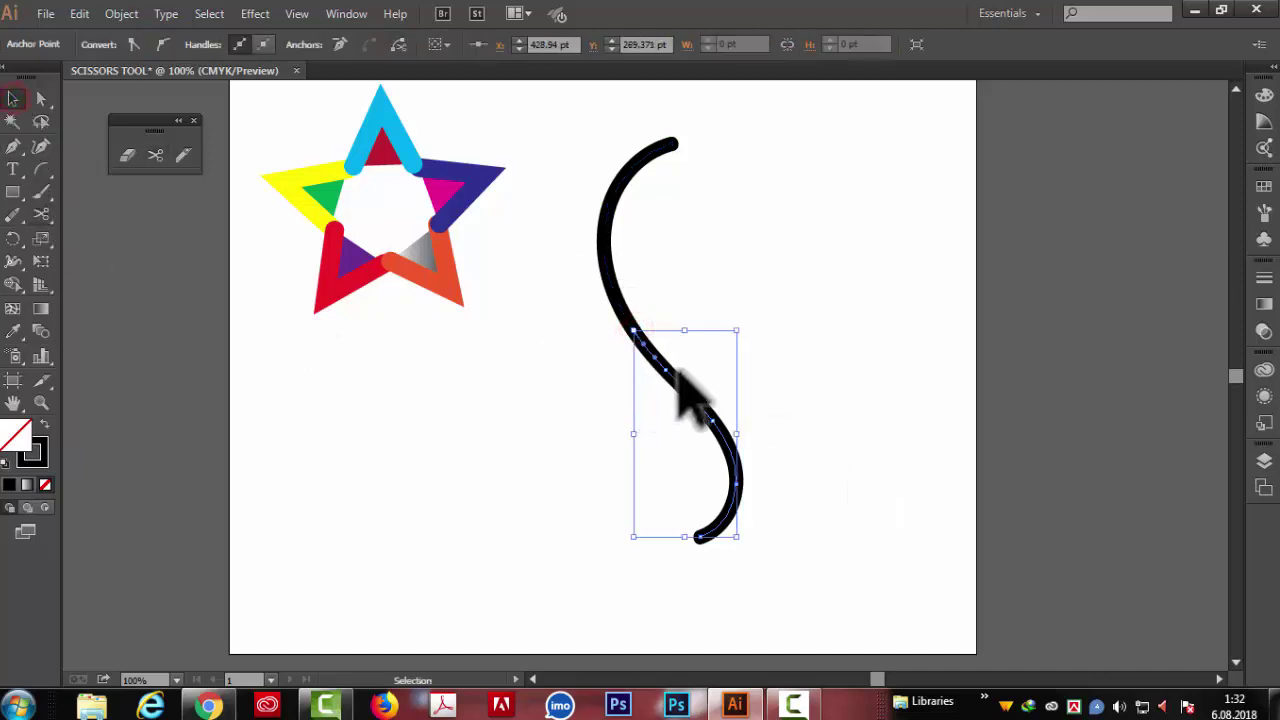
left_click(603, 380)
left_click_drag(666, 374, 799, 303)
left_click_drag(584, 121, 895, 477)
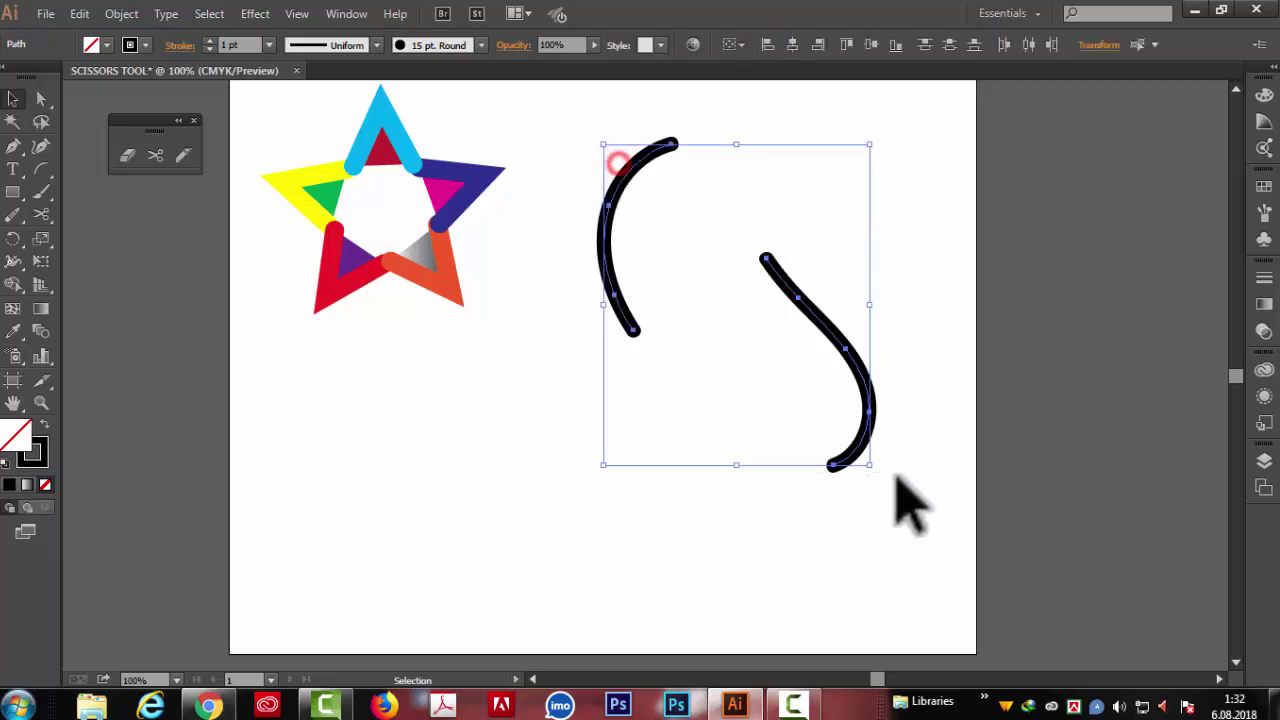
key("Delete")
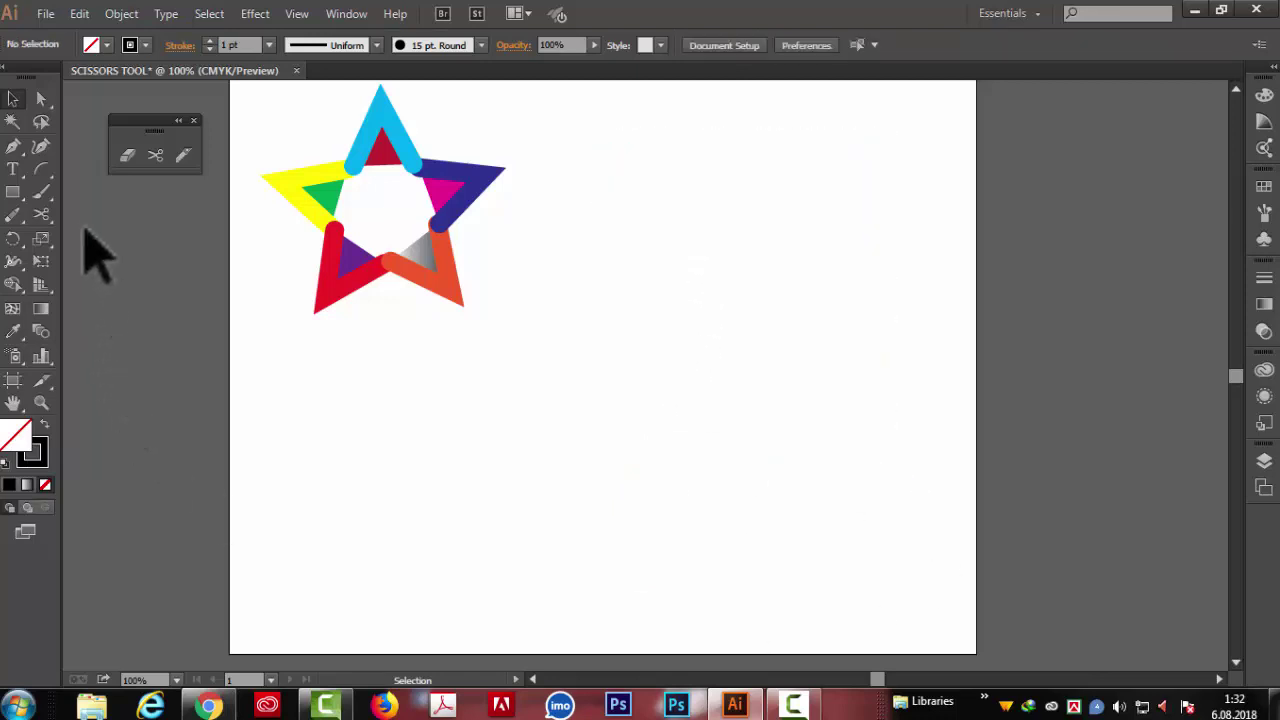
- Paint a long S-shaped Blob Brush stroke down the page and cut it twice partway down
left_click_drag(45, 196, 145, 216)
left_click_drag(648, 133, 612, 180)
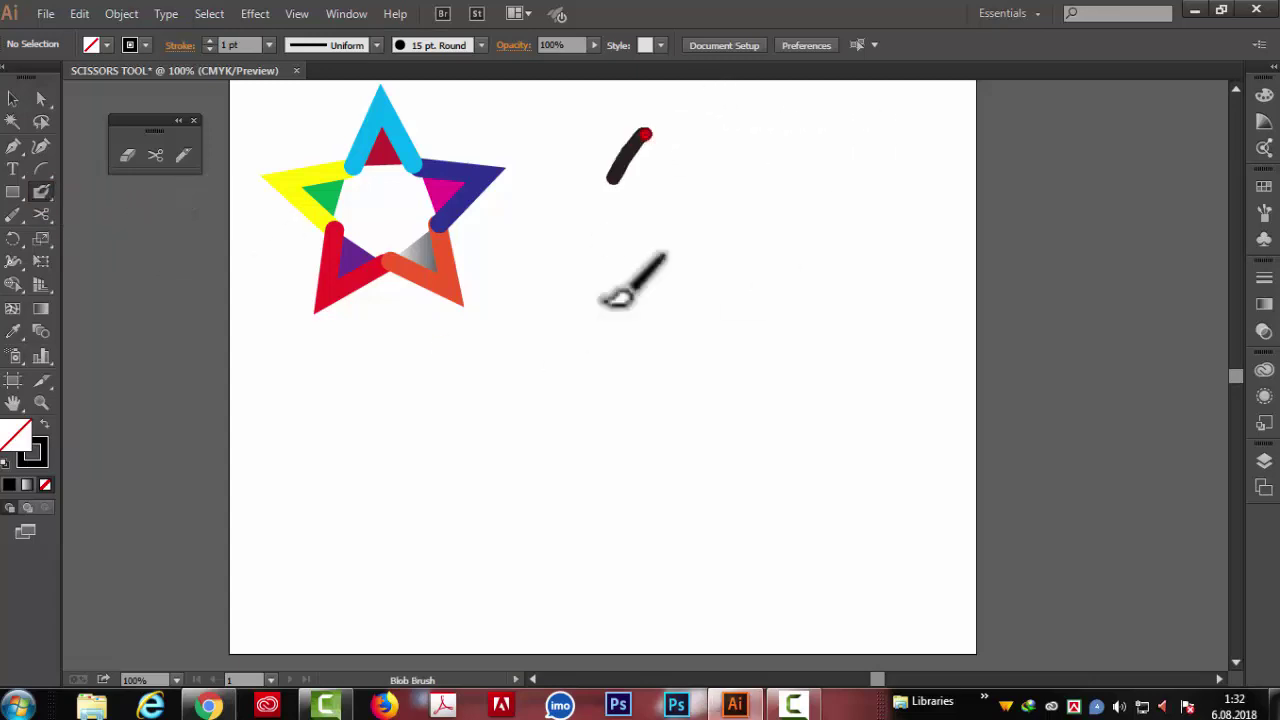
left_click_drag(612, 297, 650, 507)
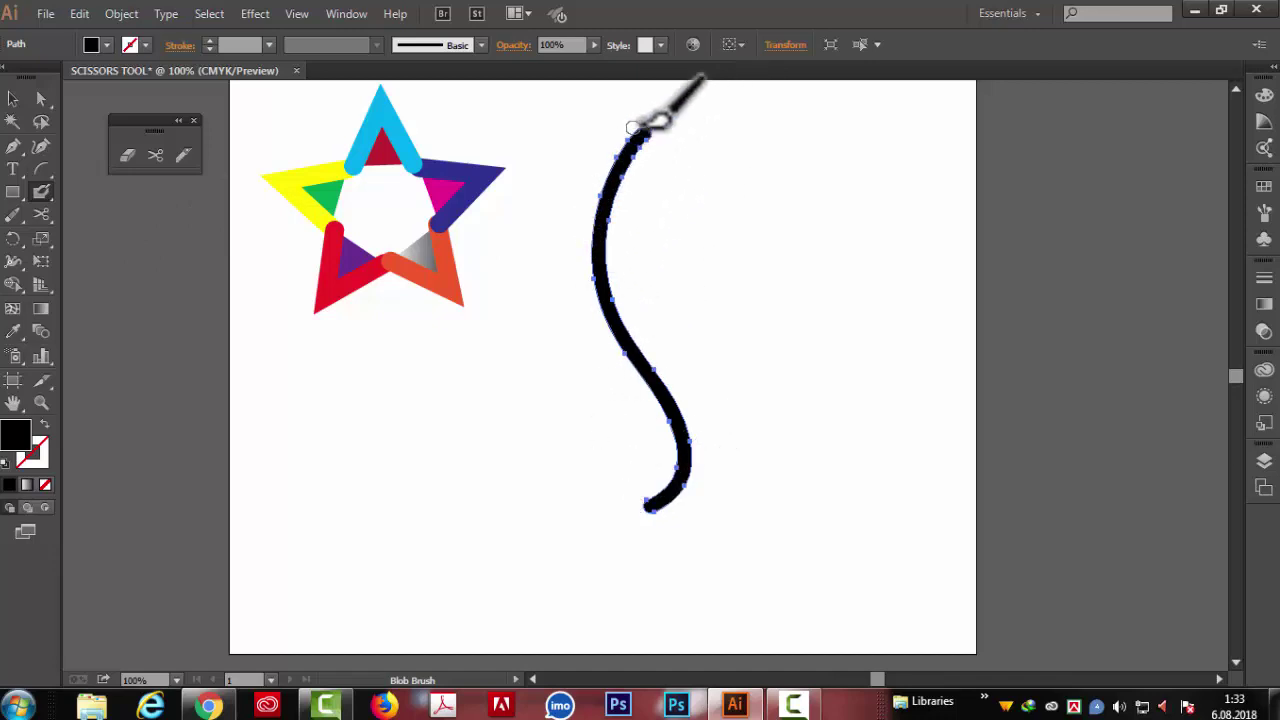
left_click(40, 214)
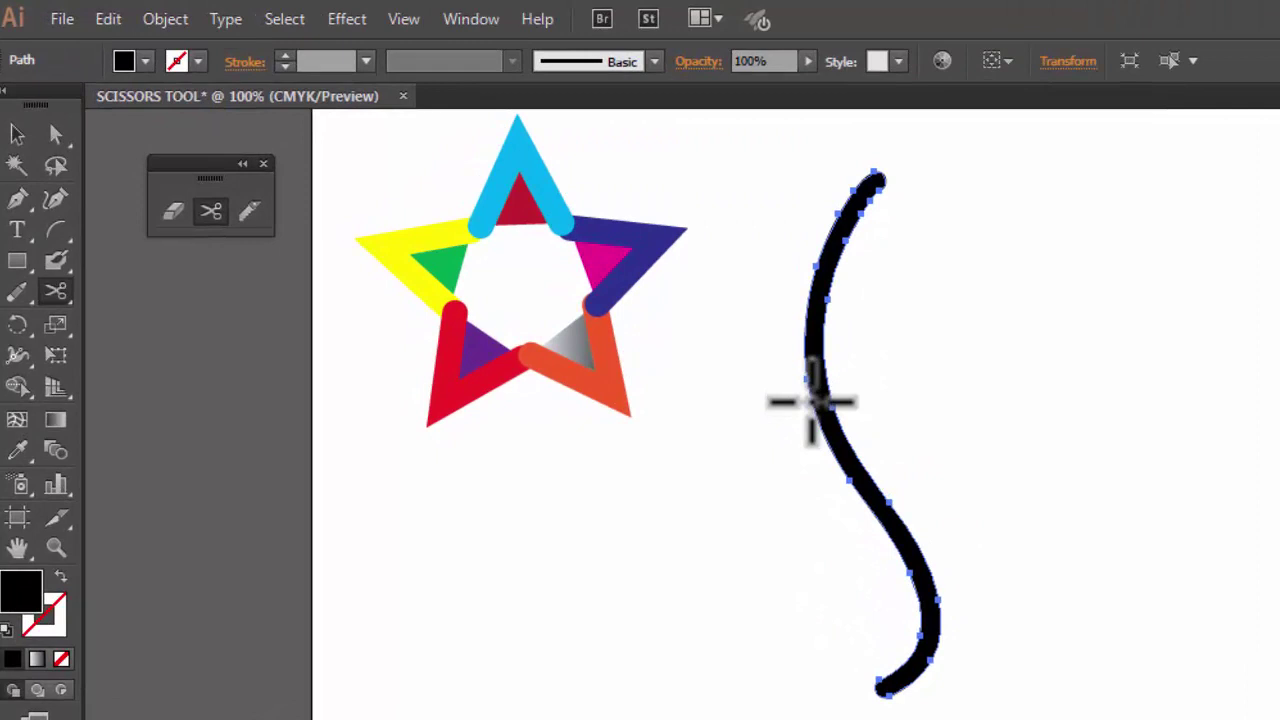
left_click(812, 403)
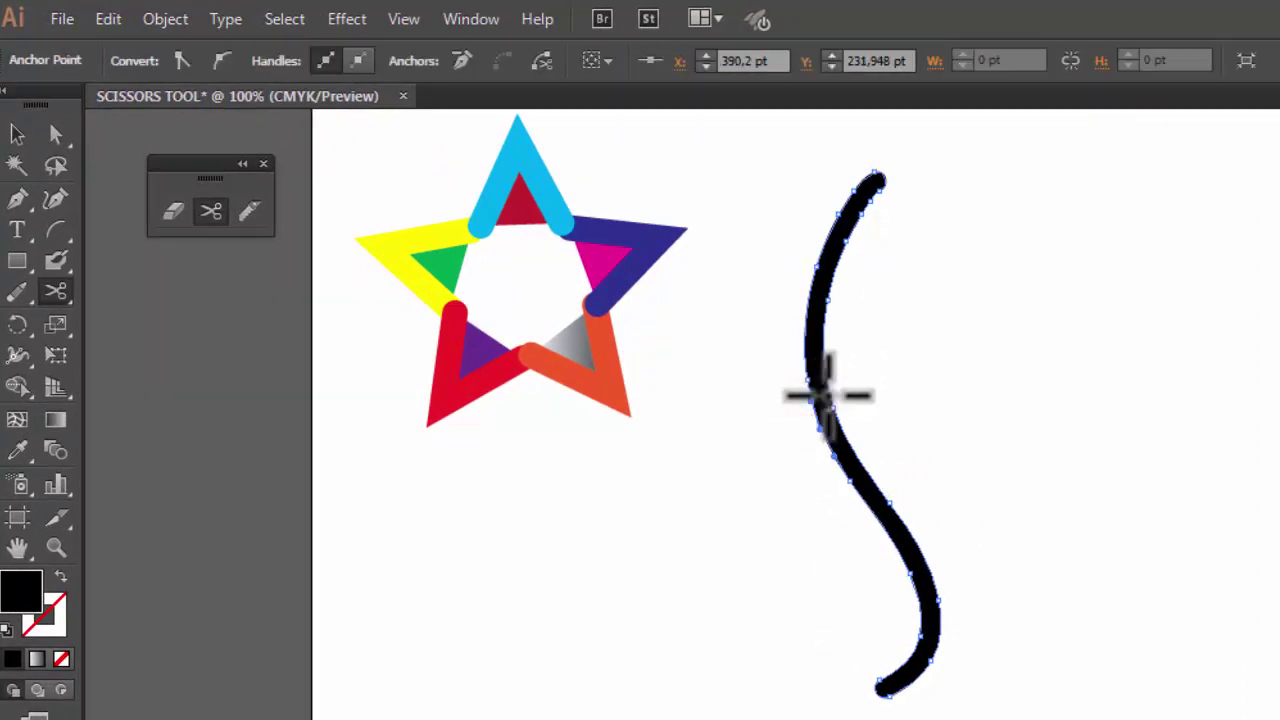
left_click(828, 393)
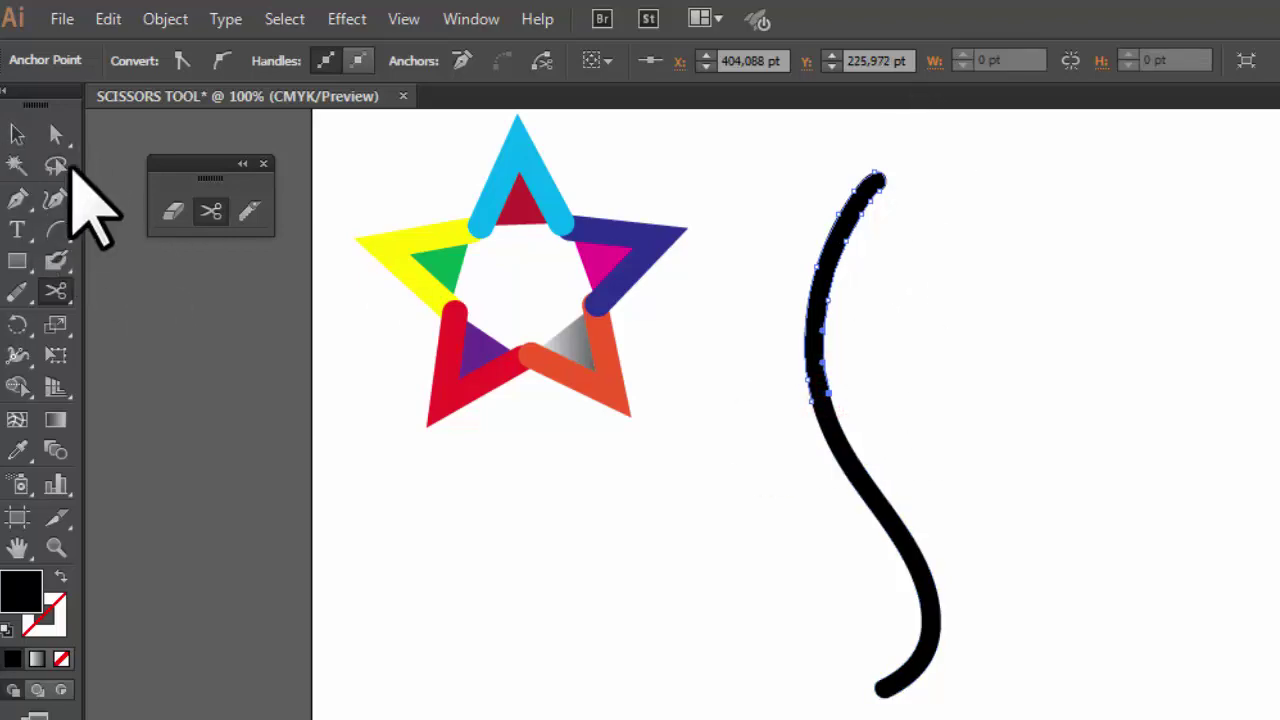
- Move the upper stroke piece away from the lower one, then select both pieces and delete them
left_click(200, 420)
left_click(16, 131)
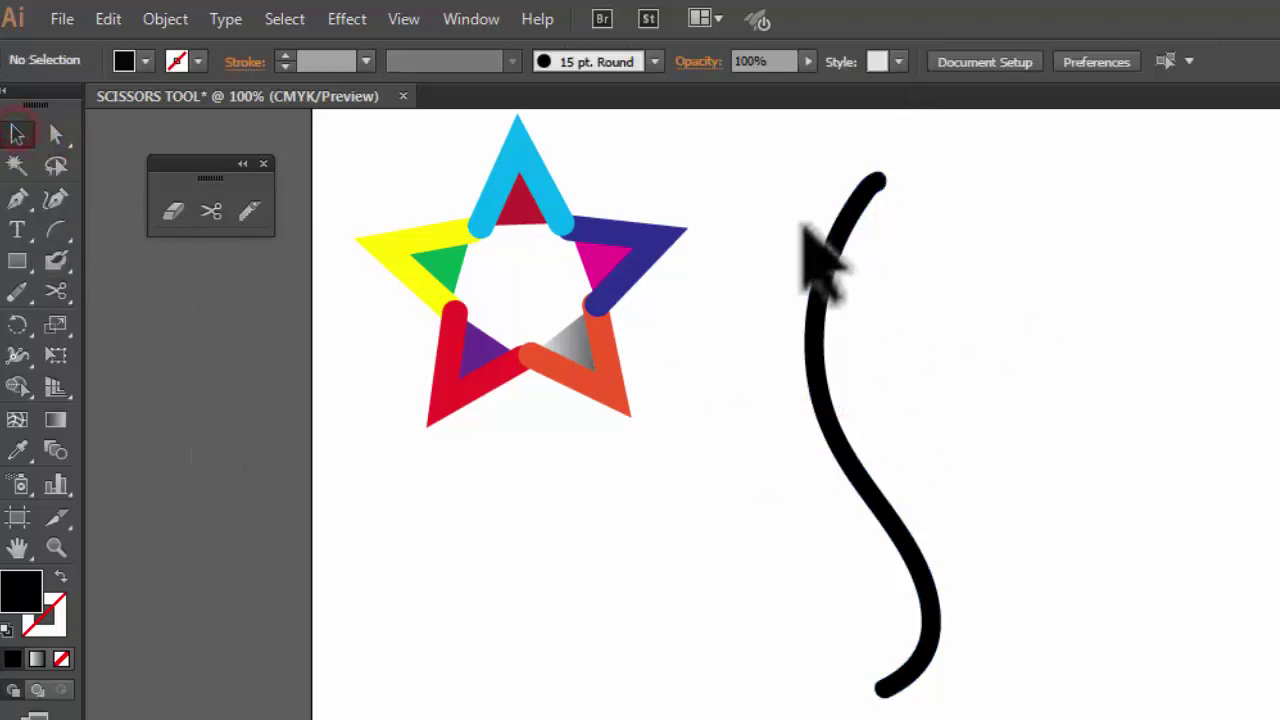
left_click(820, 232)
left_click_drag(820, 308, 1139, 292)
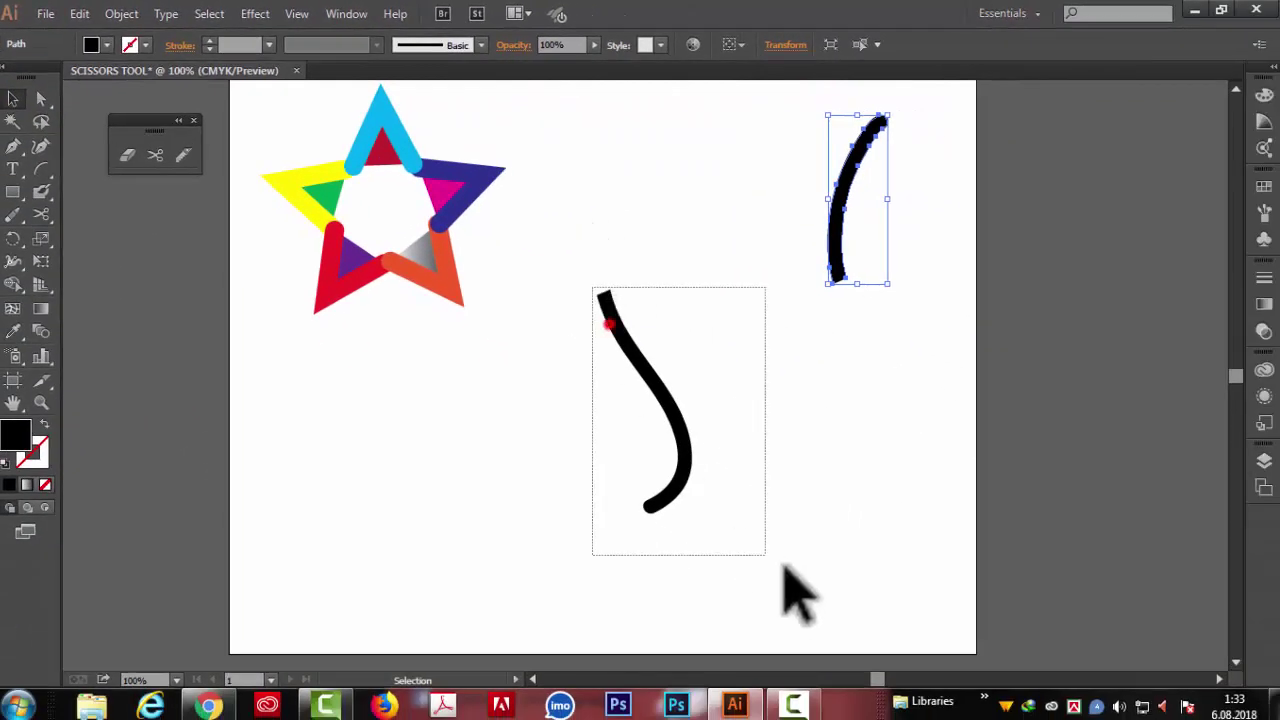
left_click_drag(783, 566, 786, 572)
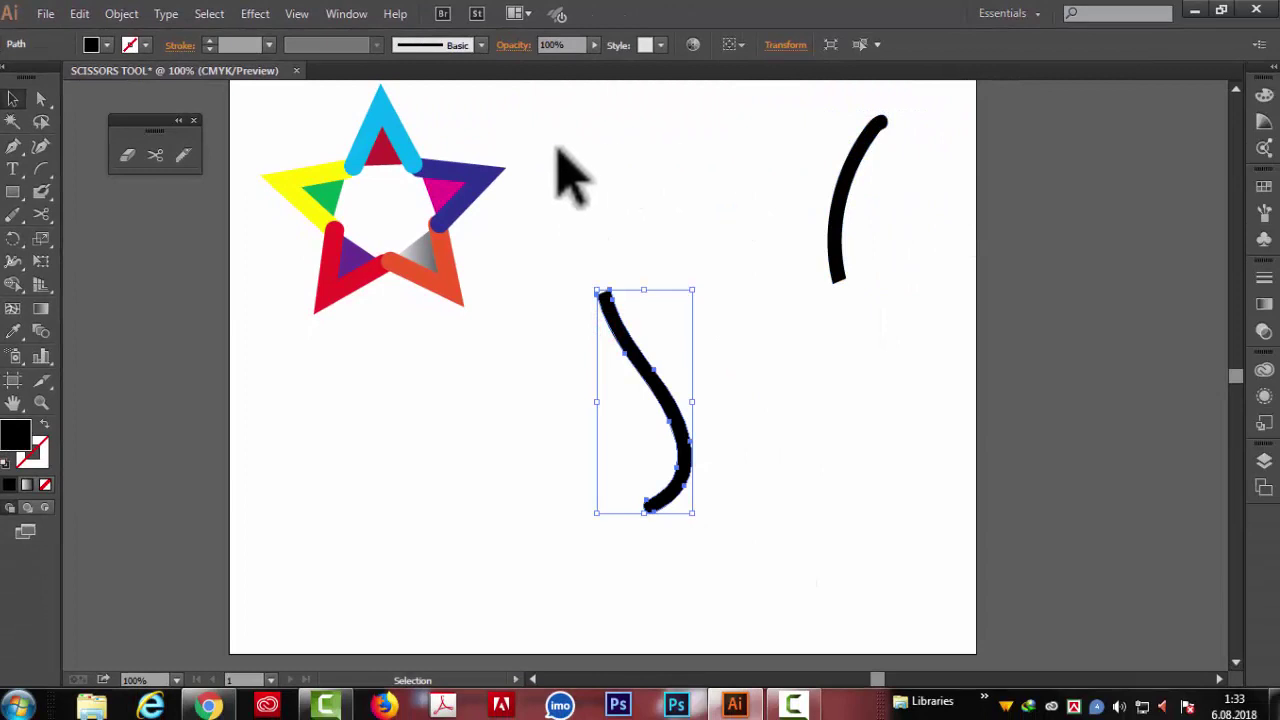
left_click_drag(560, 147, 910, 448)
key("Delete")
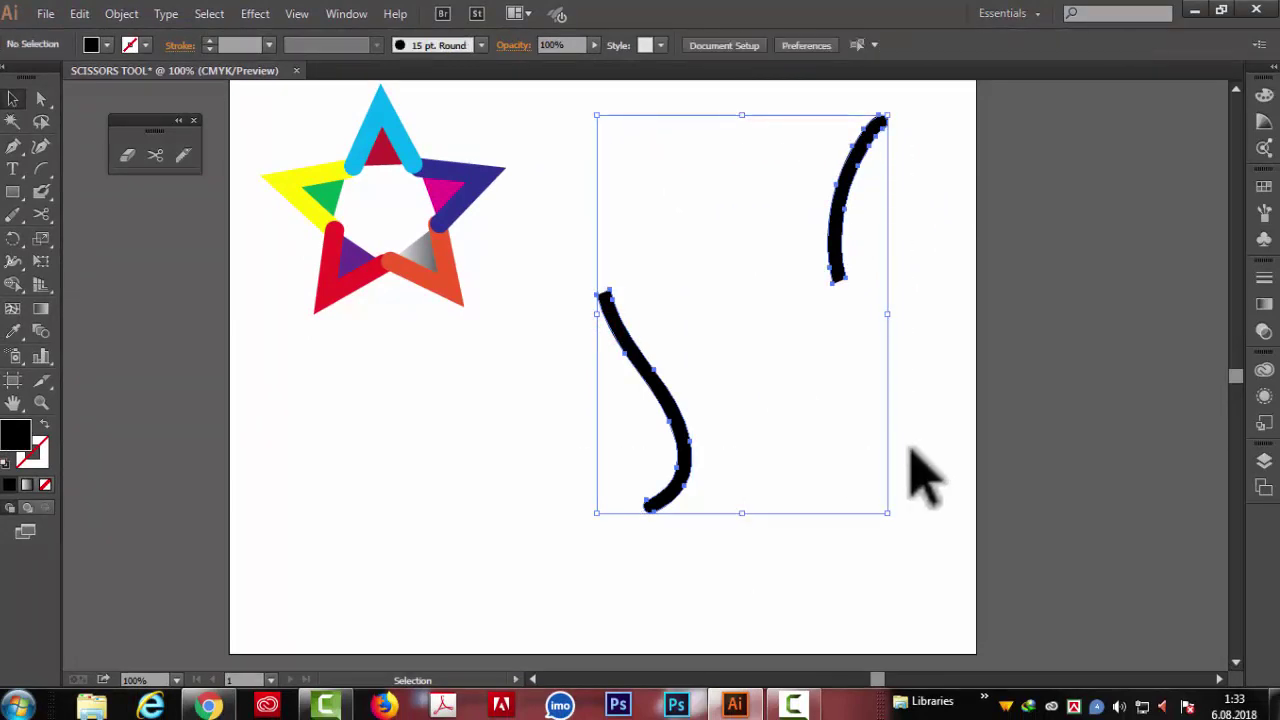
- Draw a long S-shaped Pencil curve down the artboard with a 14 pt stroke
left_click_drag(17, 220, 85, 214)
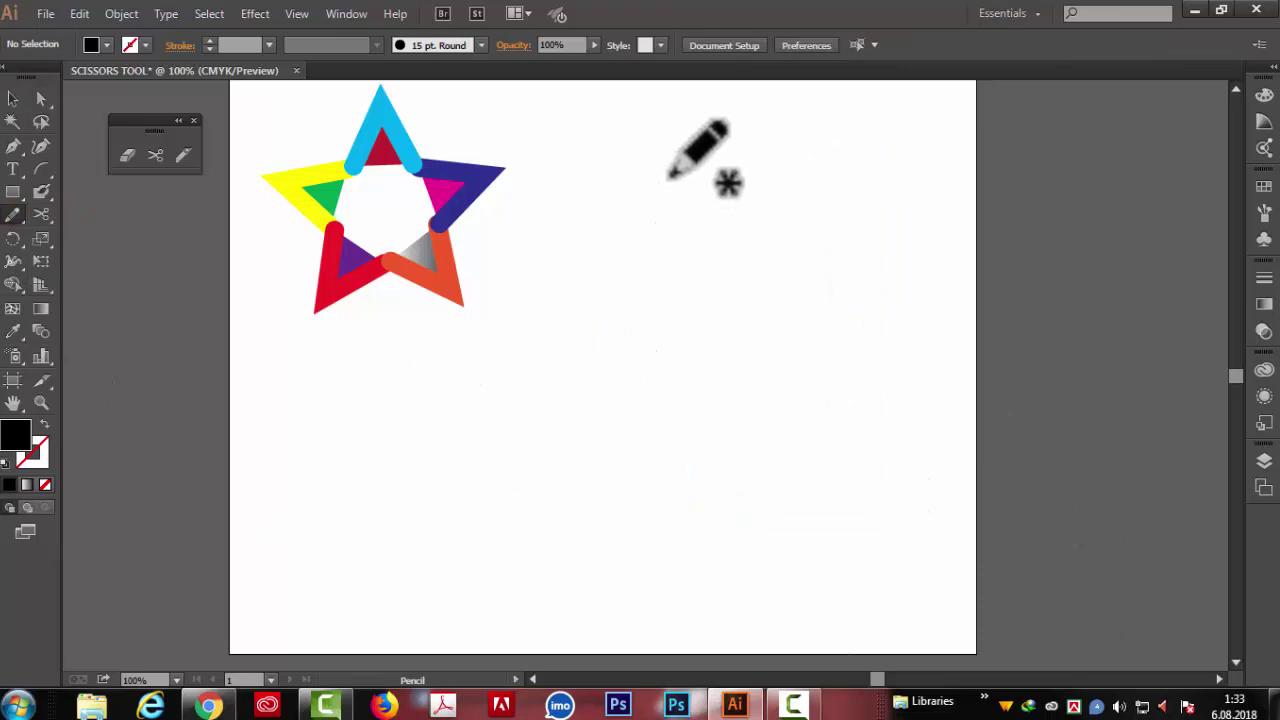
left_click_drag(628, 141, 553, 550)
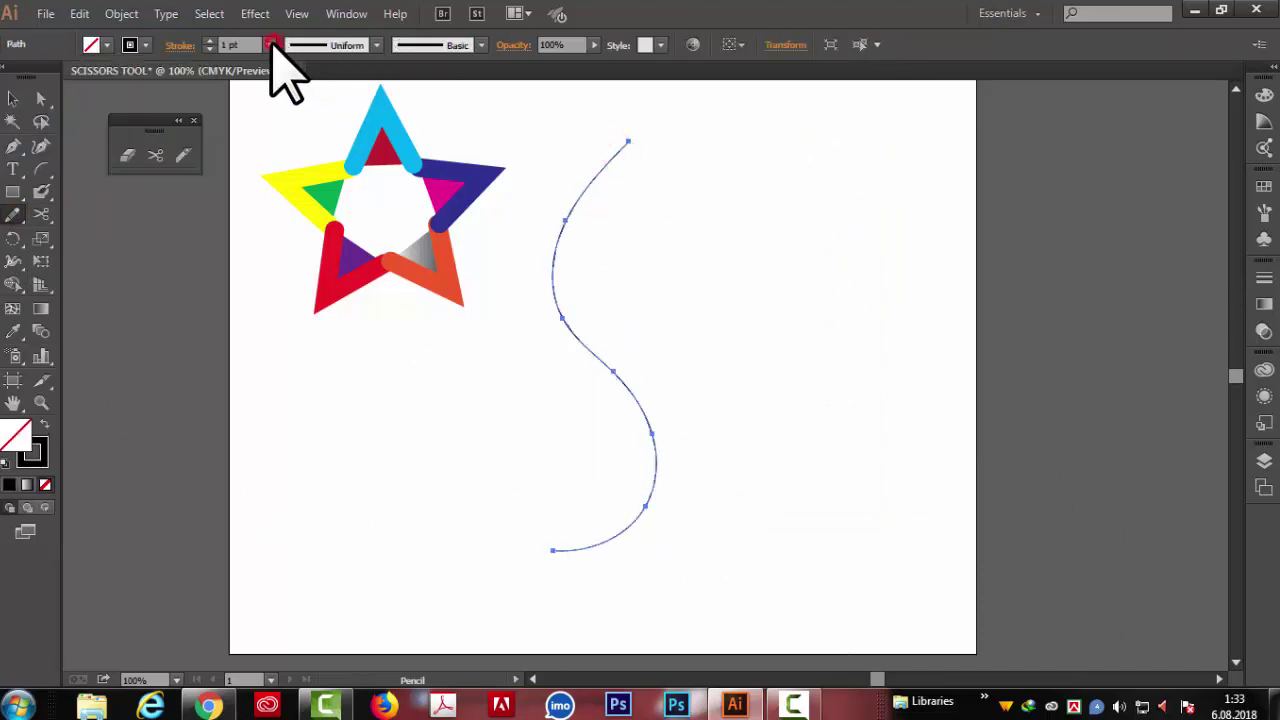
left_click(270, 45)
left_click(288, 357)
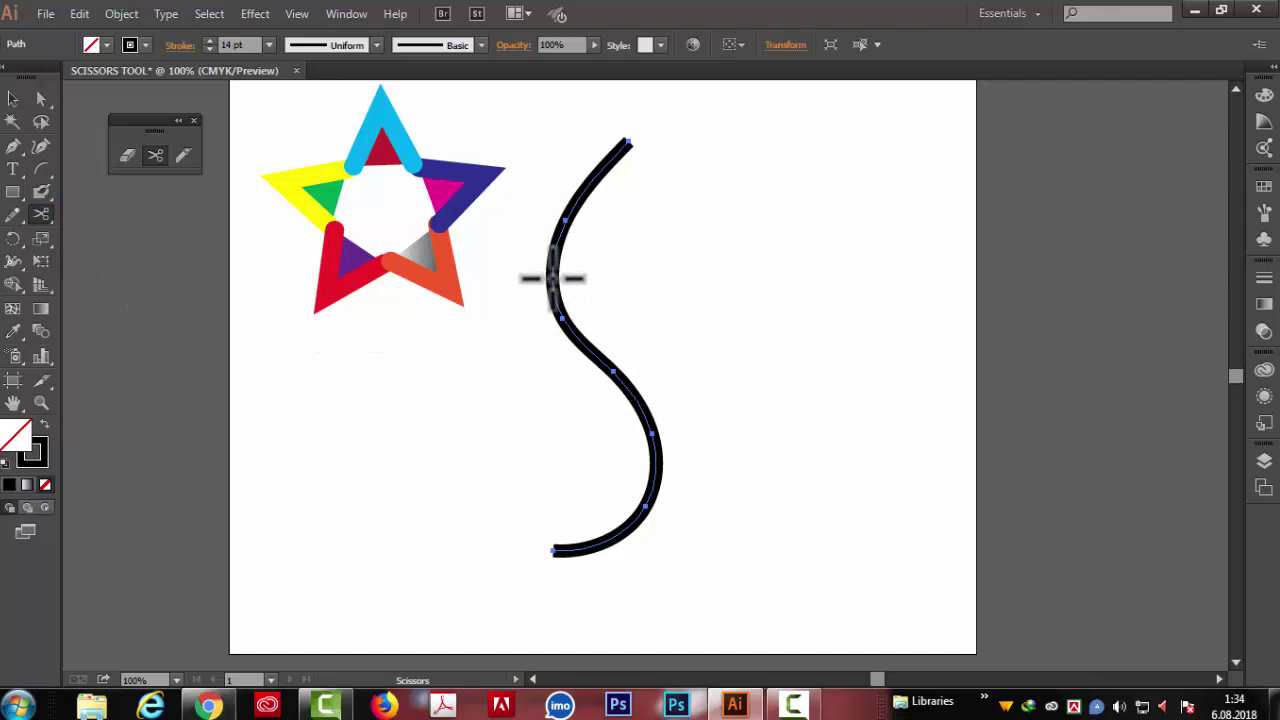
- Cut the S curve at its upper bend and move the lower piece right and up
left_click(552, 278)
key("v")
left_click(553, 285)
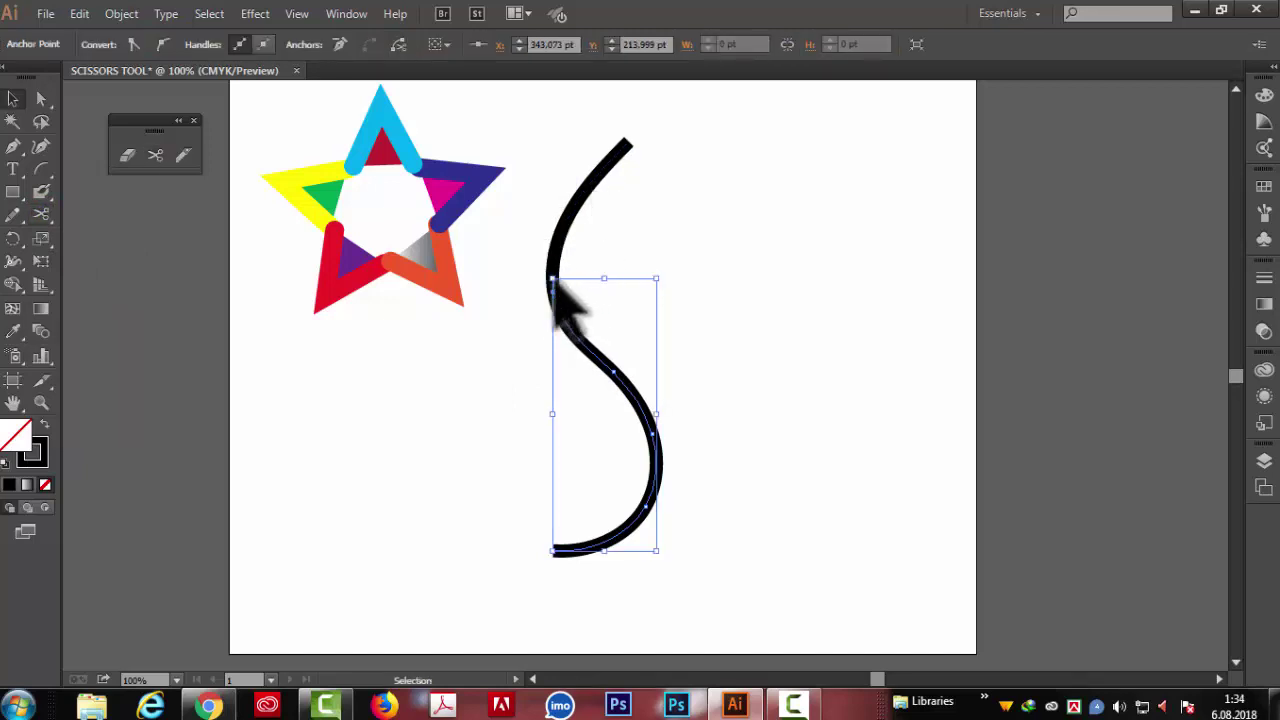
left_click(80, 216)
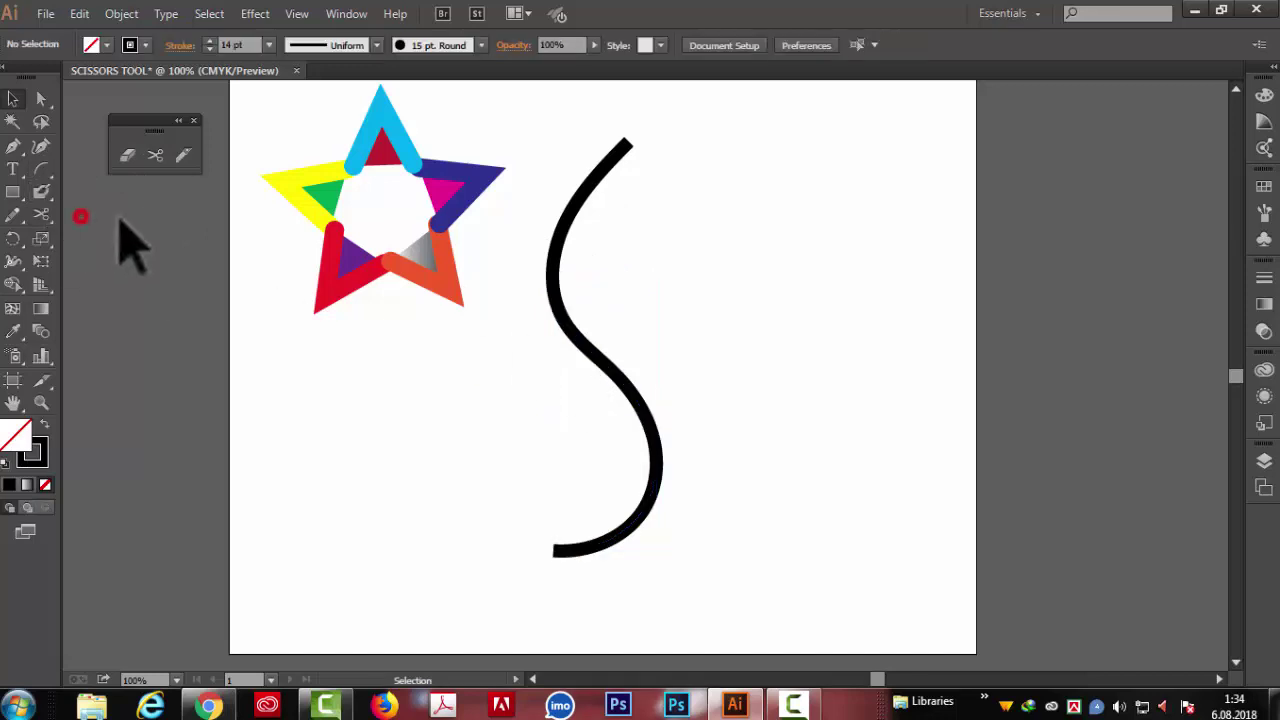
left_click(13, 99)
left_click(658, 455)
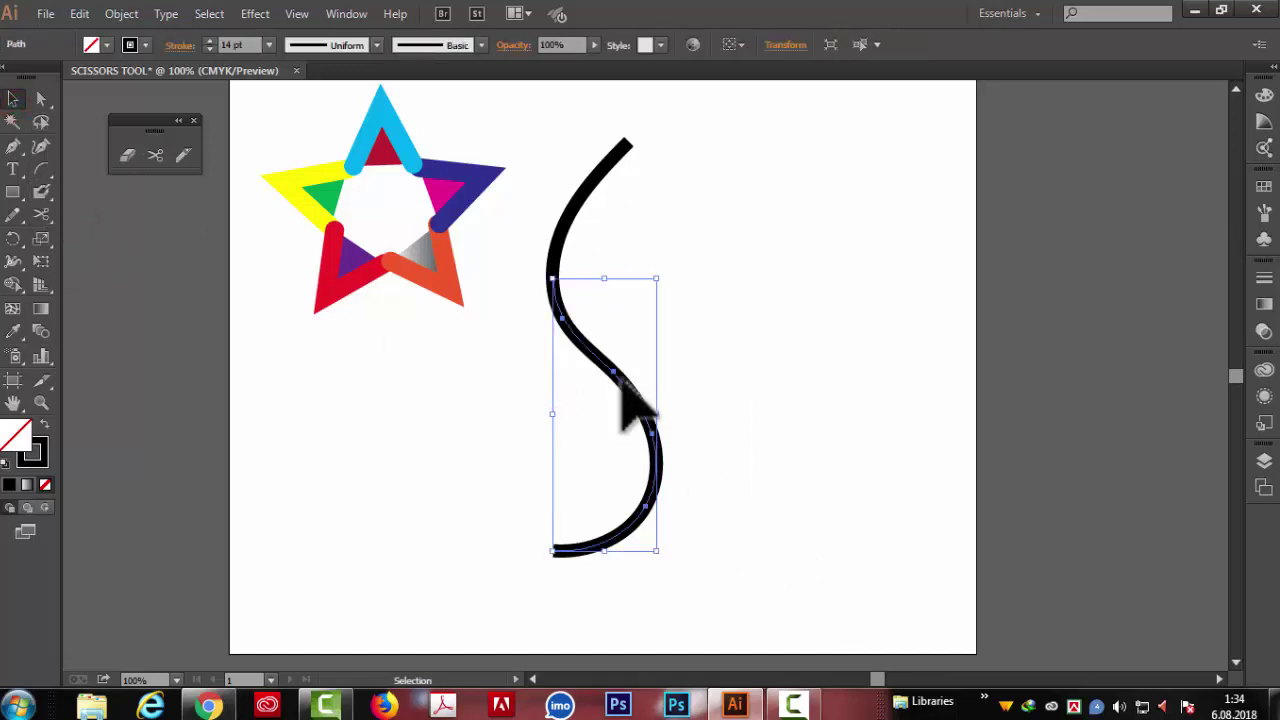
left_click_drag(628, 405, 736, 381)
left_click(603, 203, "shift")
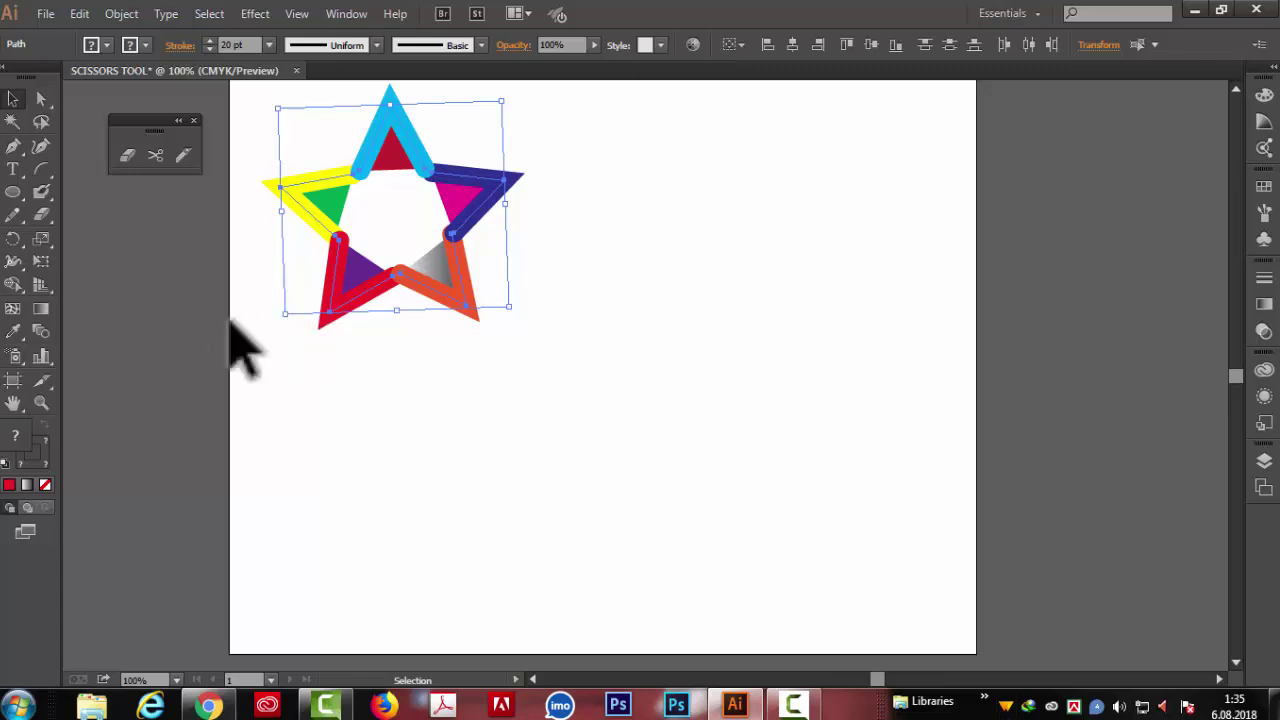
- Type a Goudy Stout letter B on the artboard and enlarge it to 226.7 pt
left_click(189, 330)
left_click(12, 168)
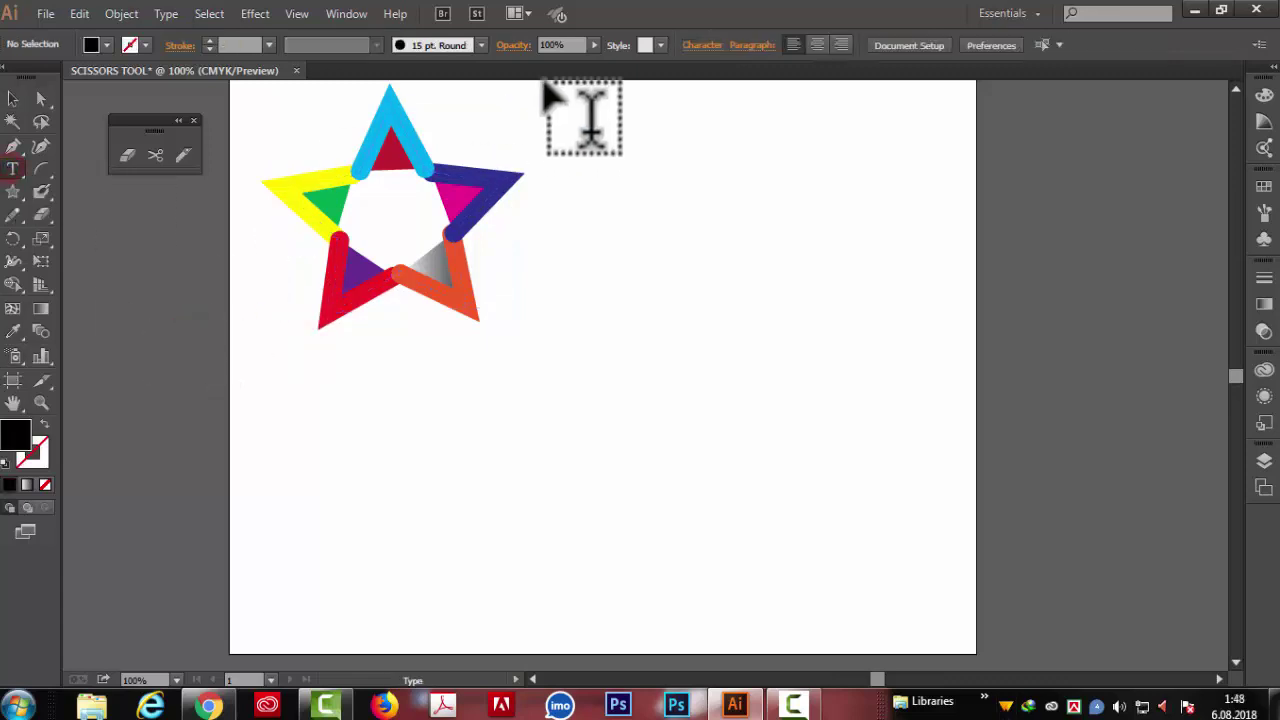
left_click(542, 411)
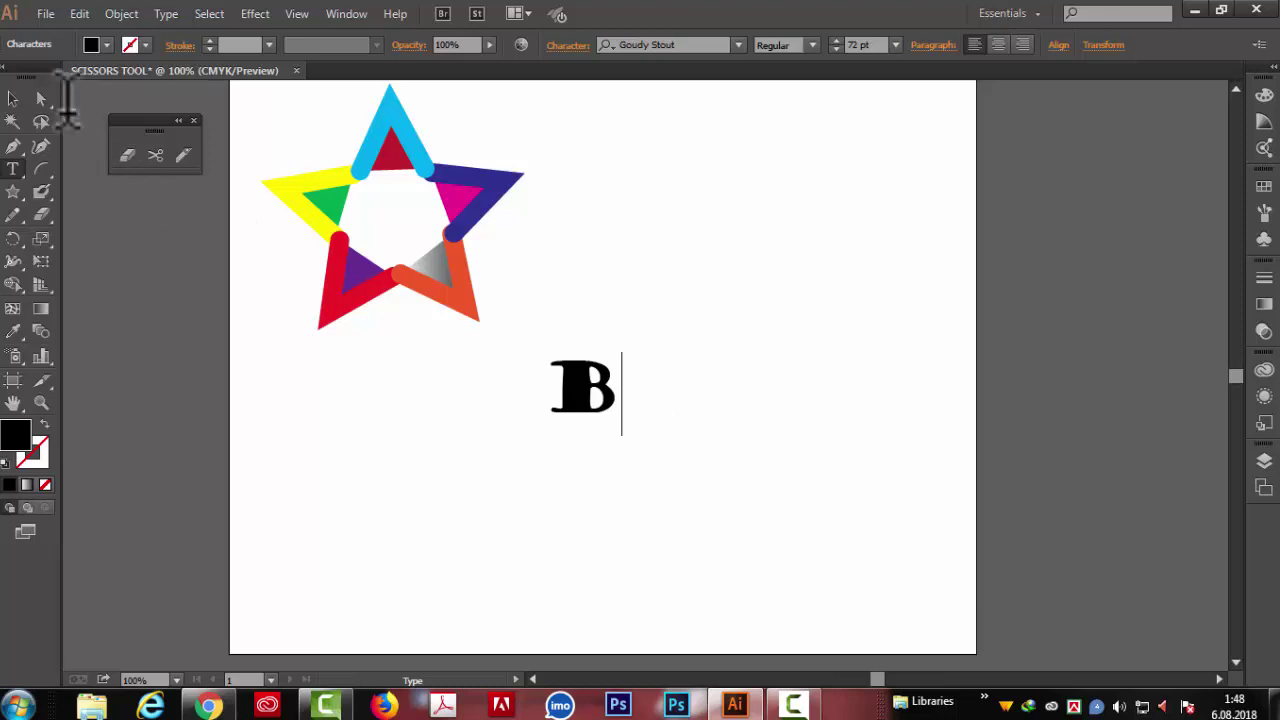
key("Escape")
left_click_drag(630, 352, 707, 263)
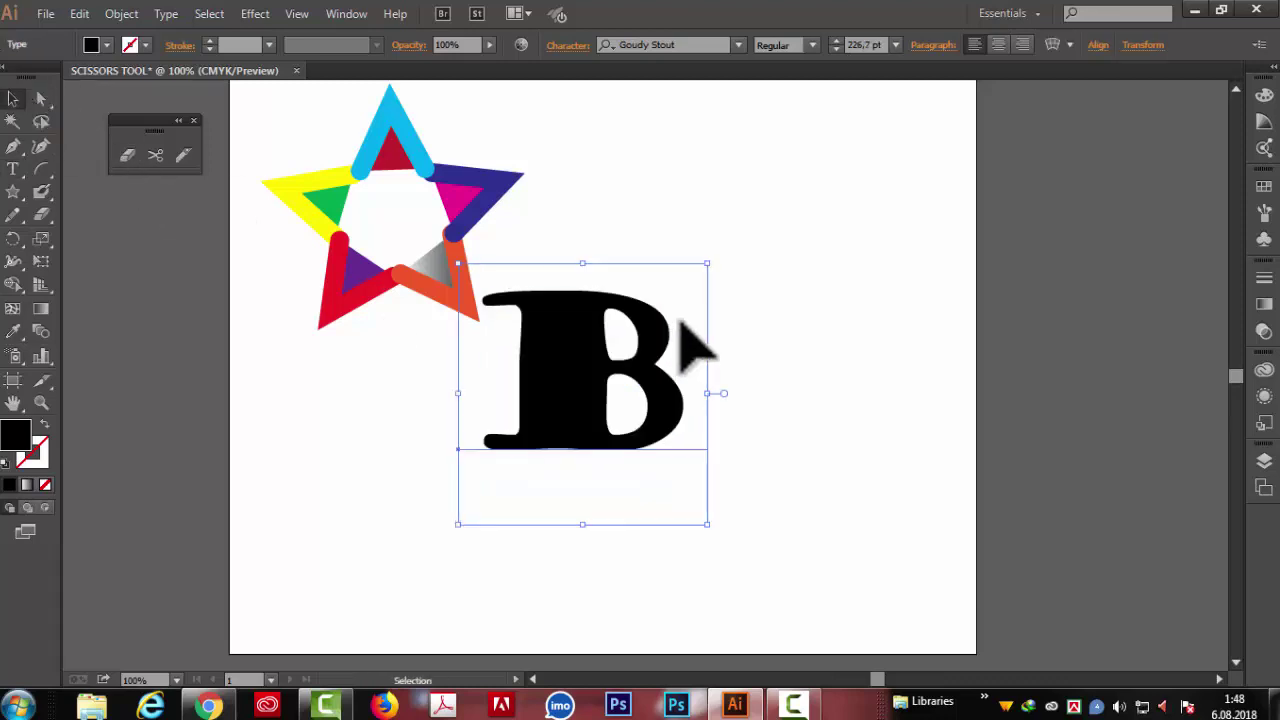
- Move the B up beside the star, stretch it to 312.65 pt, and try cutting it with Scissors
left_click_drag(667, 332, 813, 249)
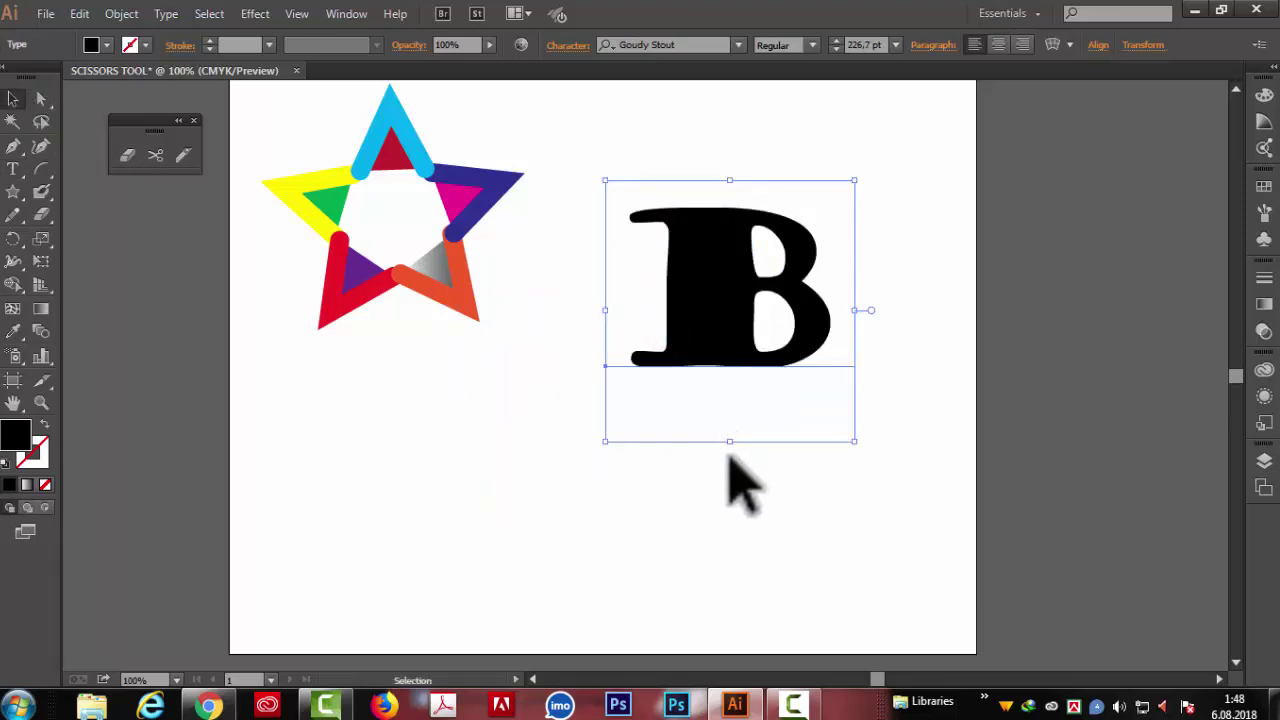
left_click_drag(736, 441, 736, 537)
left_click(155, 155)
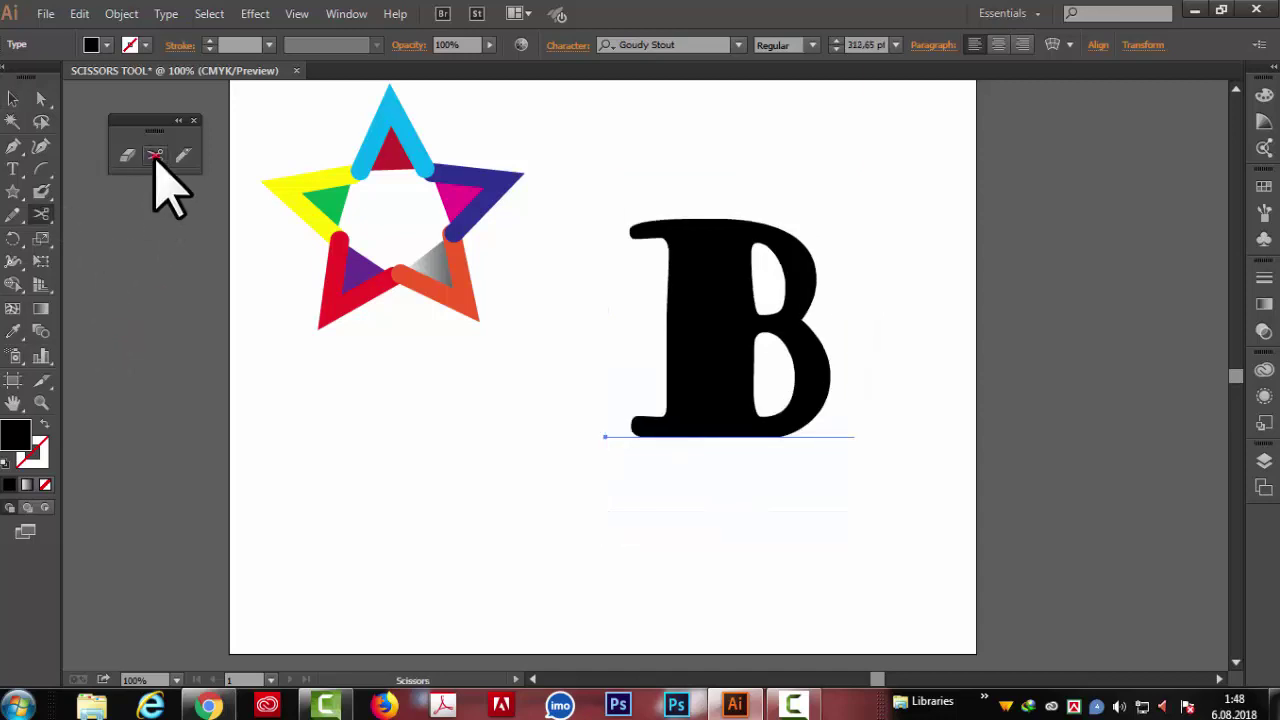
left_click(665, 320)
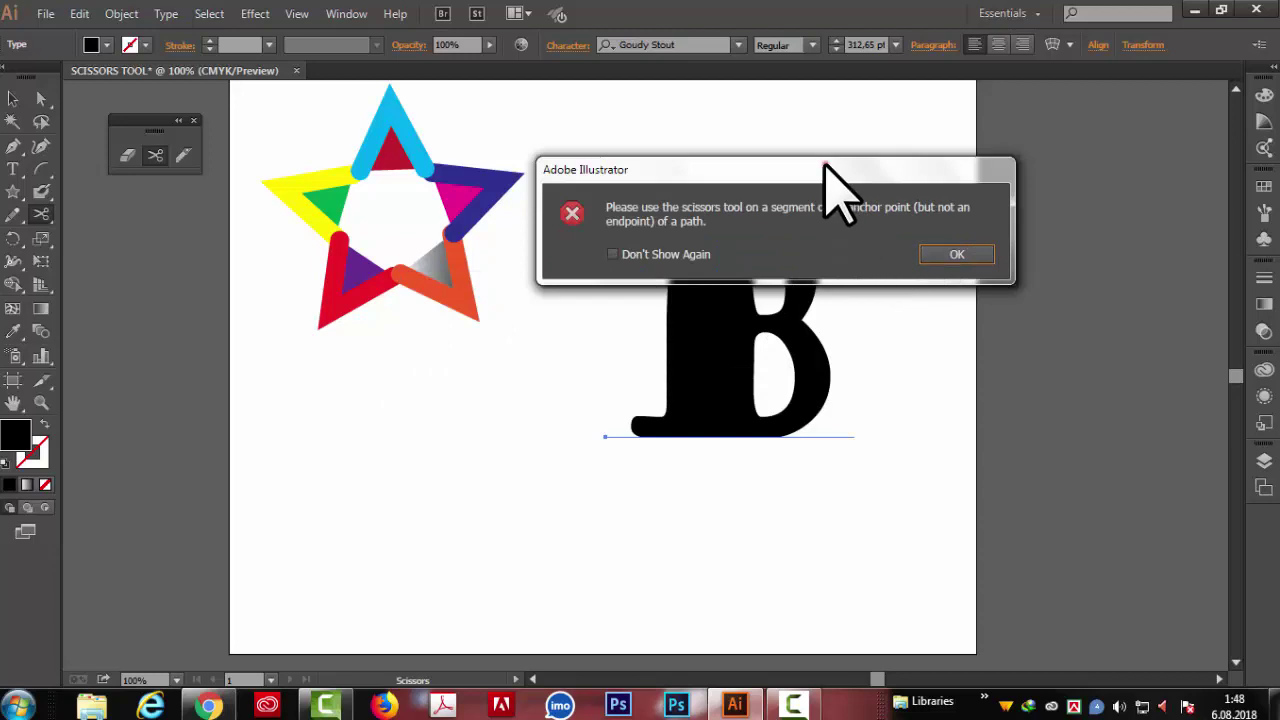
- Dismiss the scissors endpoint warning and return to the Selection tool, leaving the B uncut
left_click_drag(823, 163, 828, 220)
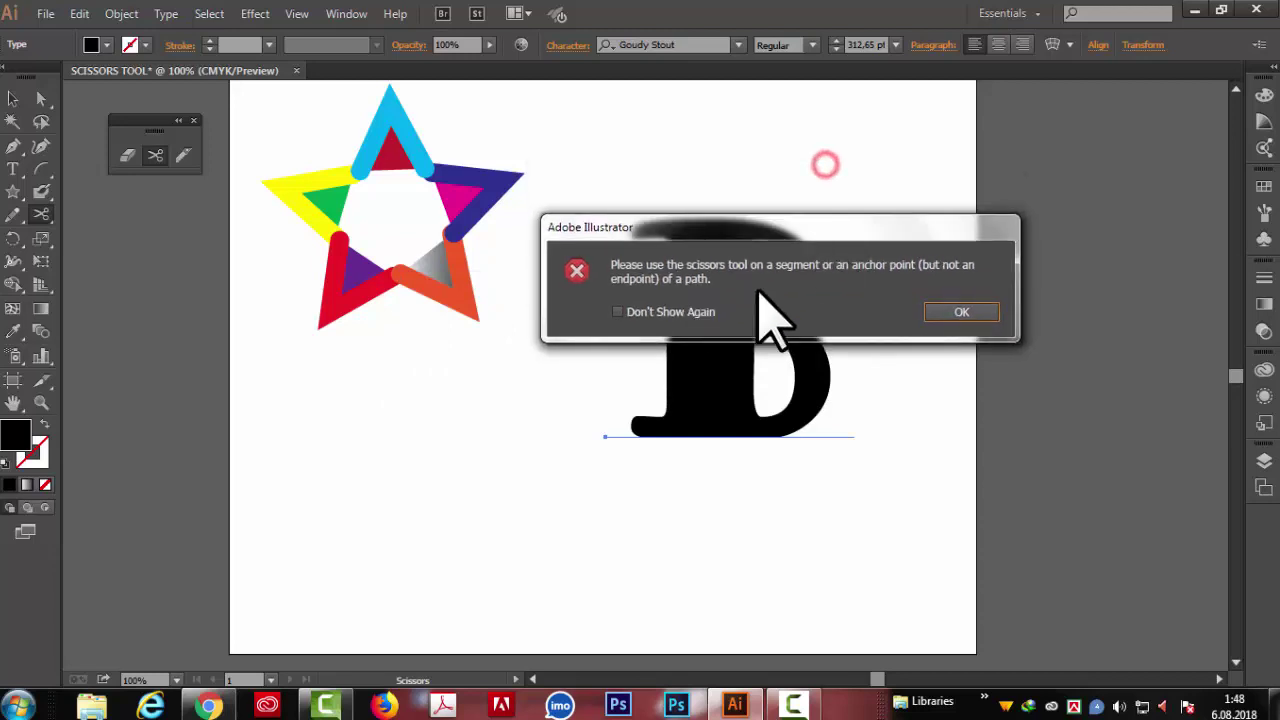
left_click(938, 311)
key("v")
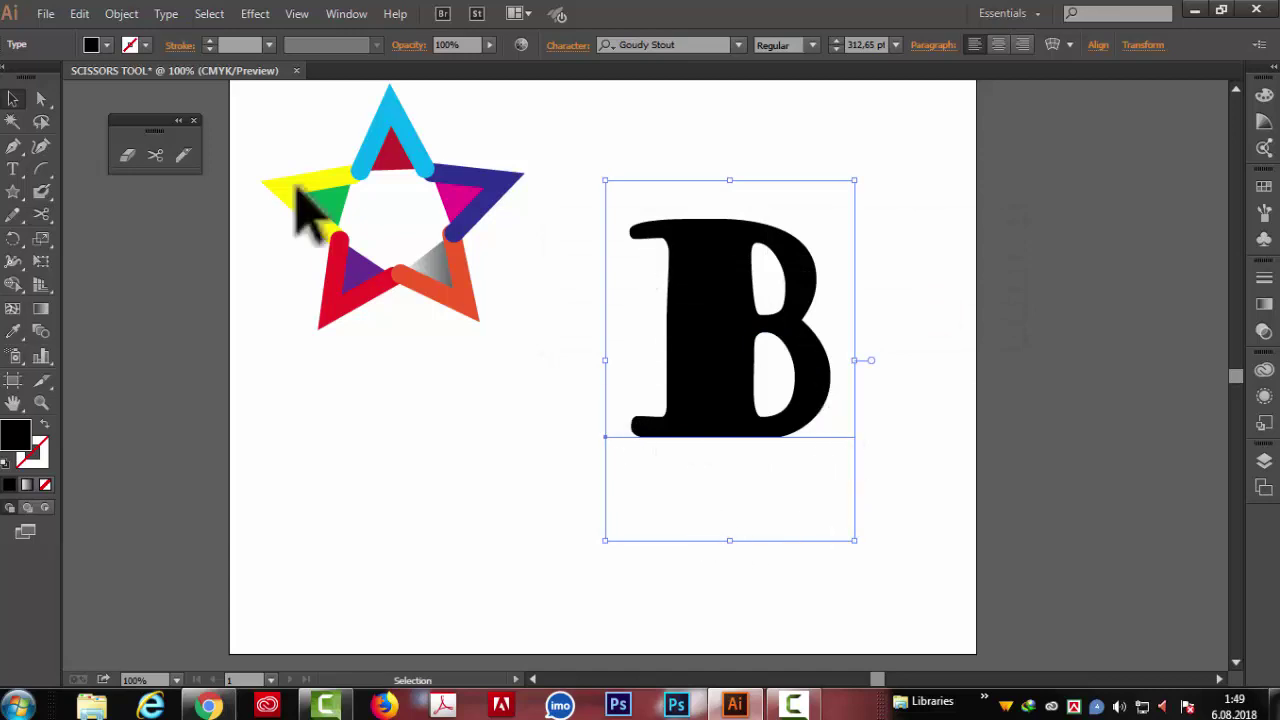
- Expand the live letter B into outlines with Object > Expand
left_click(105, 14)
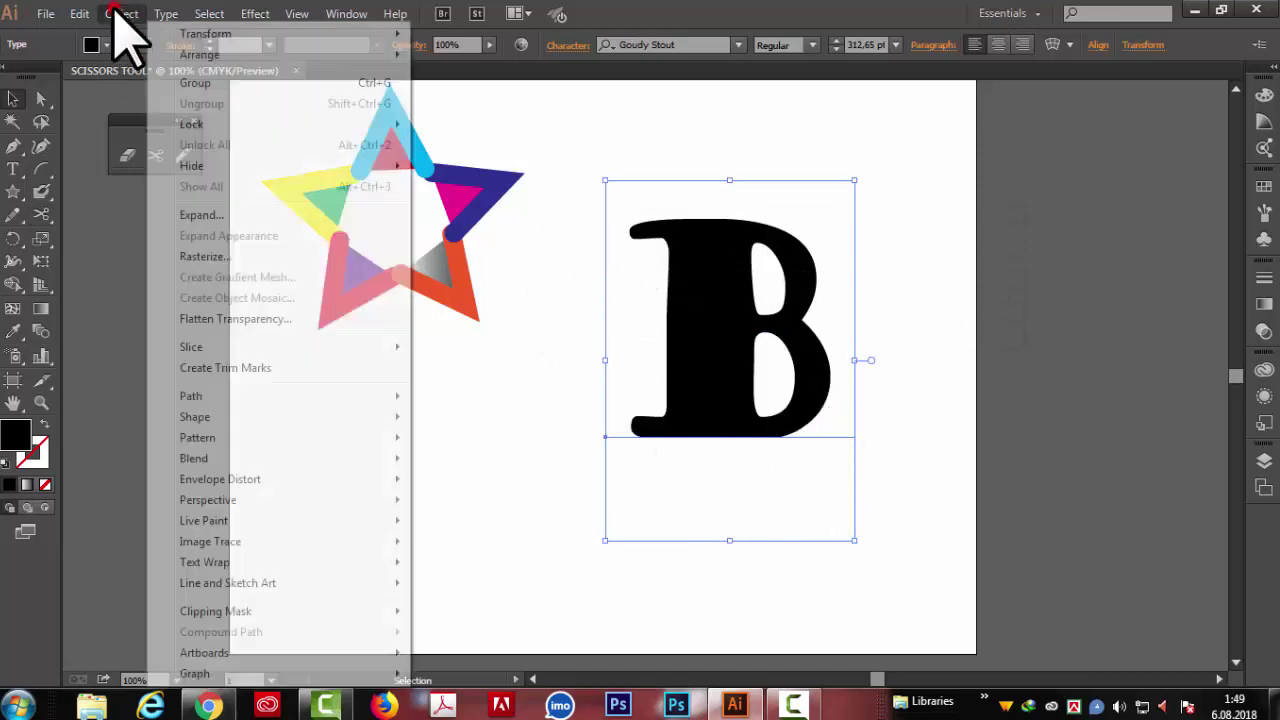
left_click(210, 212)
left_click(890, 412)
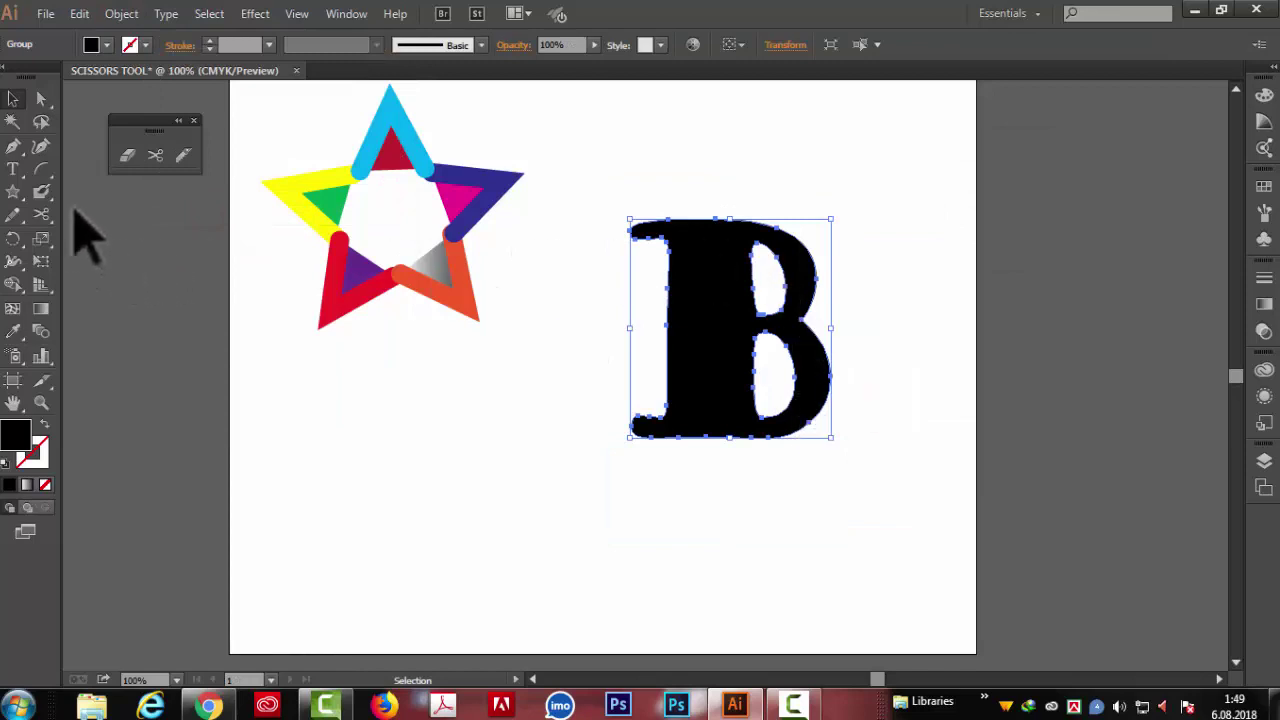
- Cut the outlined B with Scissors and narrow its left stem piece to leave a gap
left_click(155, 155)
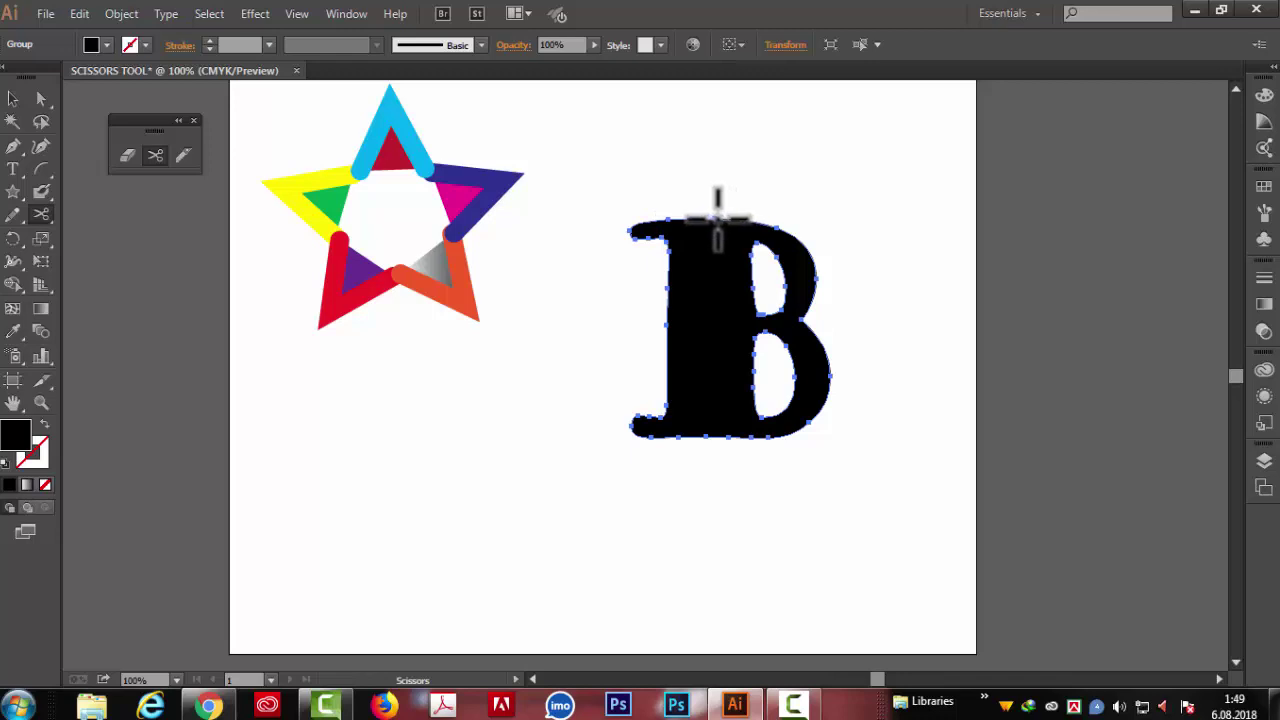
left_click(716, 214)
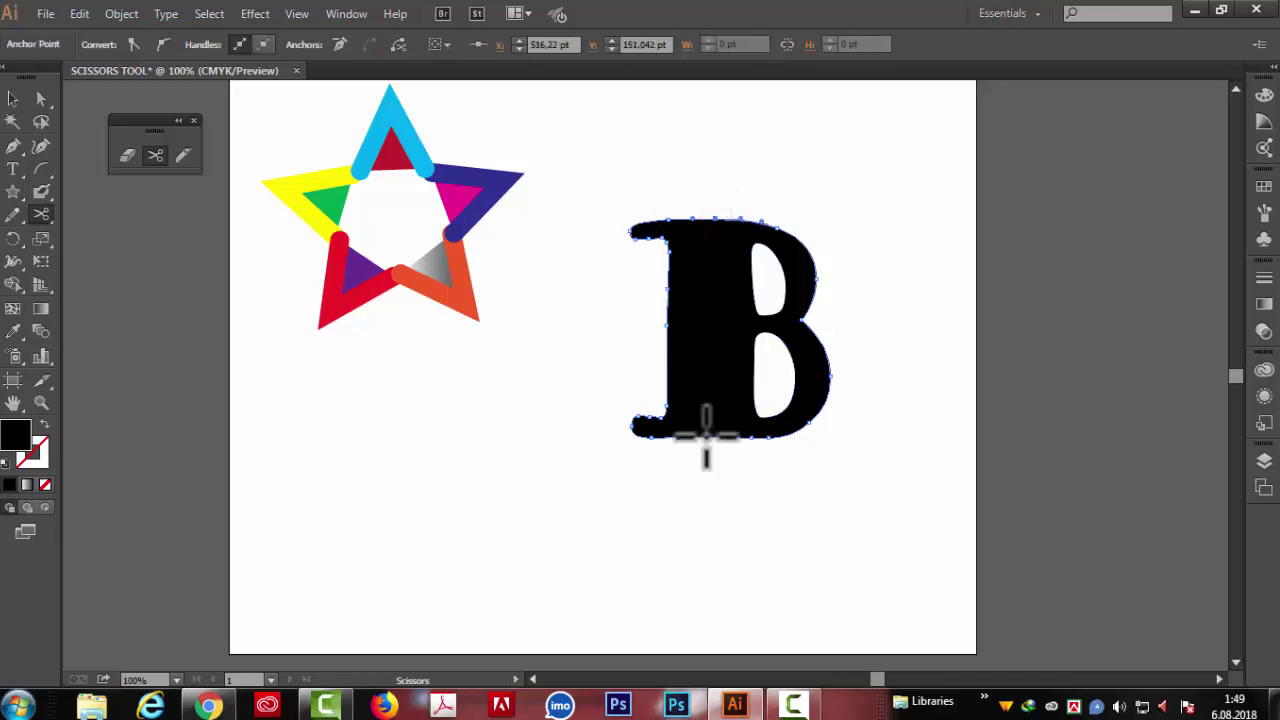
left_click(41, 98)
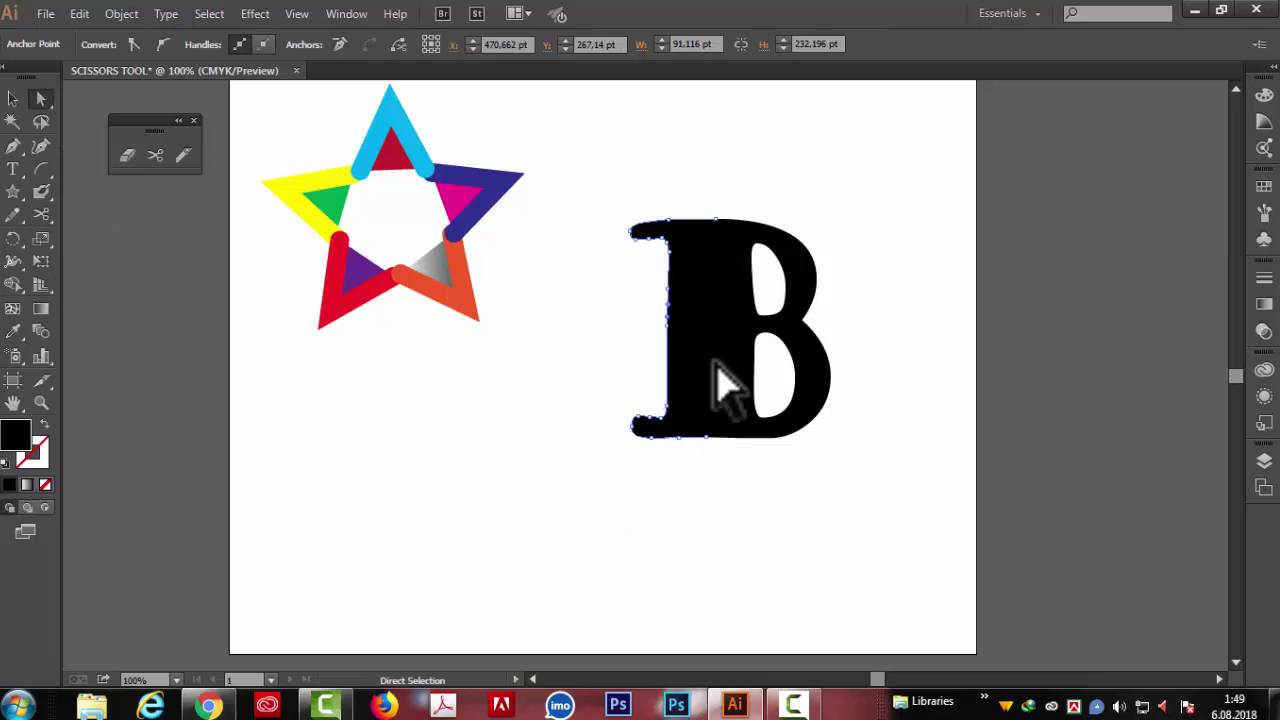
left_click(13, 98)
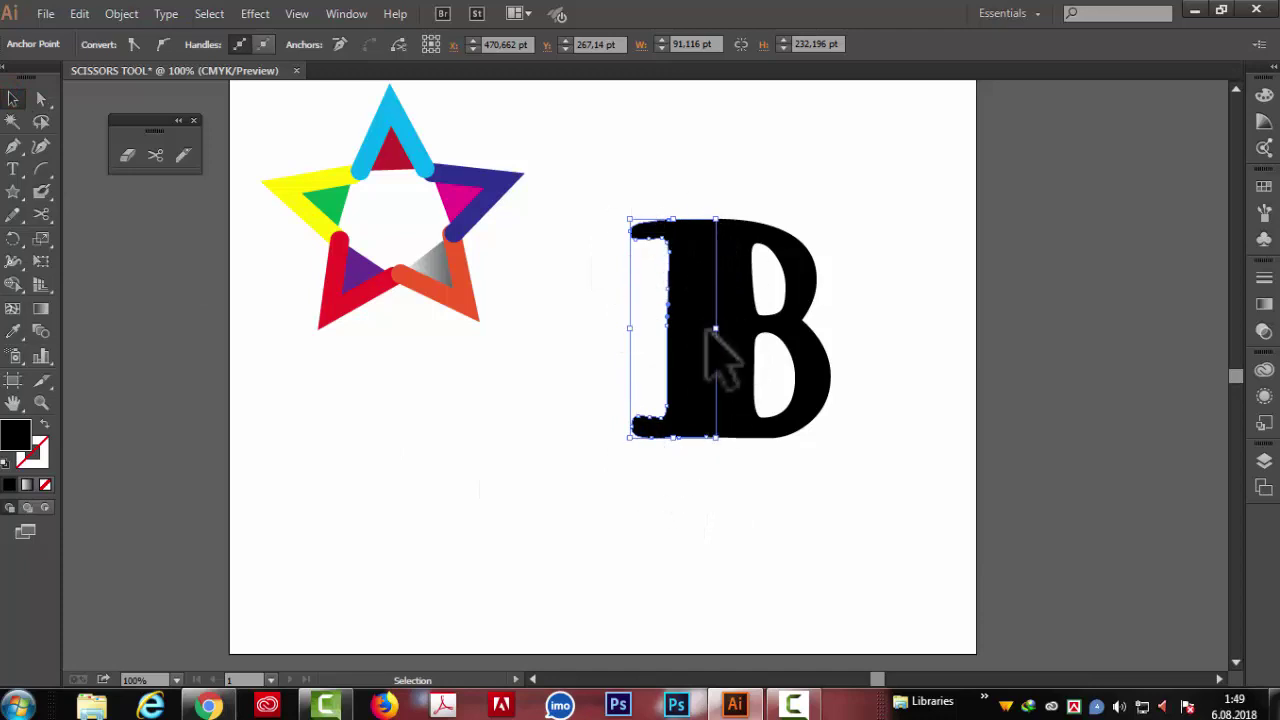
mouse_move(715, 337)
left_mouse_down()
mouse_move(738, 337)
mouse_move(703, 338)
left_mouse_up()
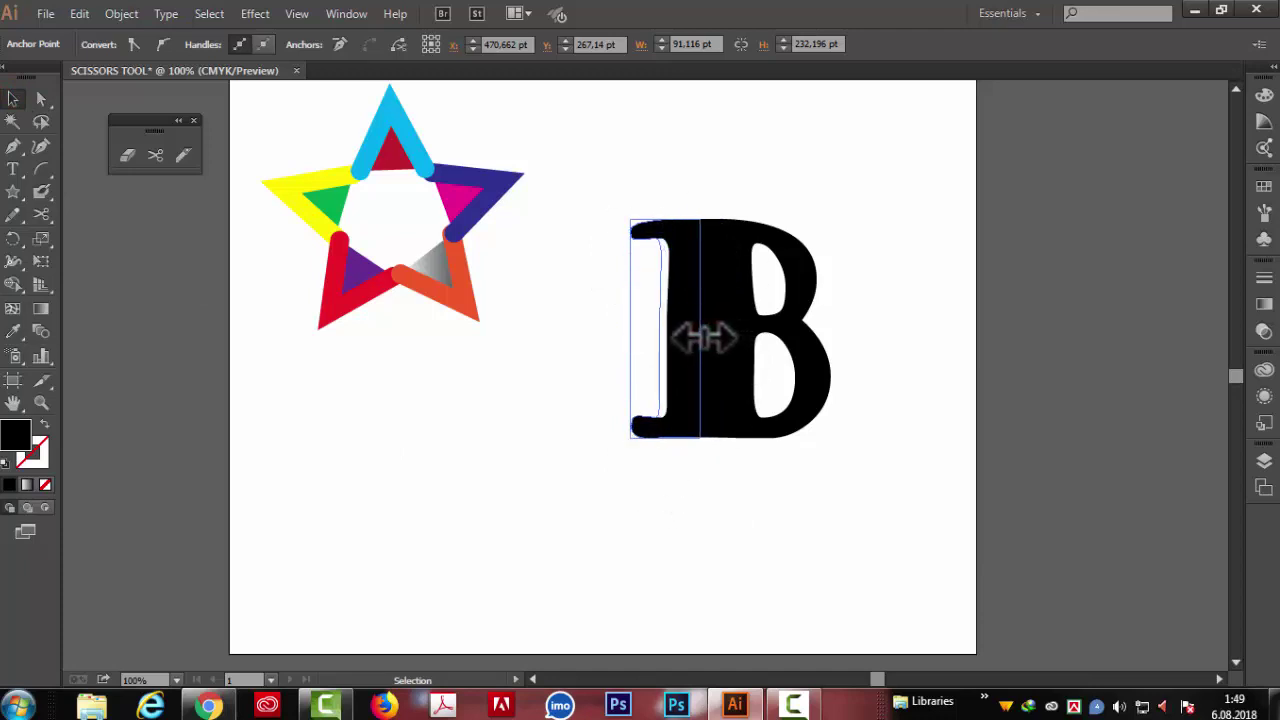
left_click_drag(711, 200, 852, 520)
left_click(886, 320)
left_click(646, 210)
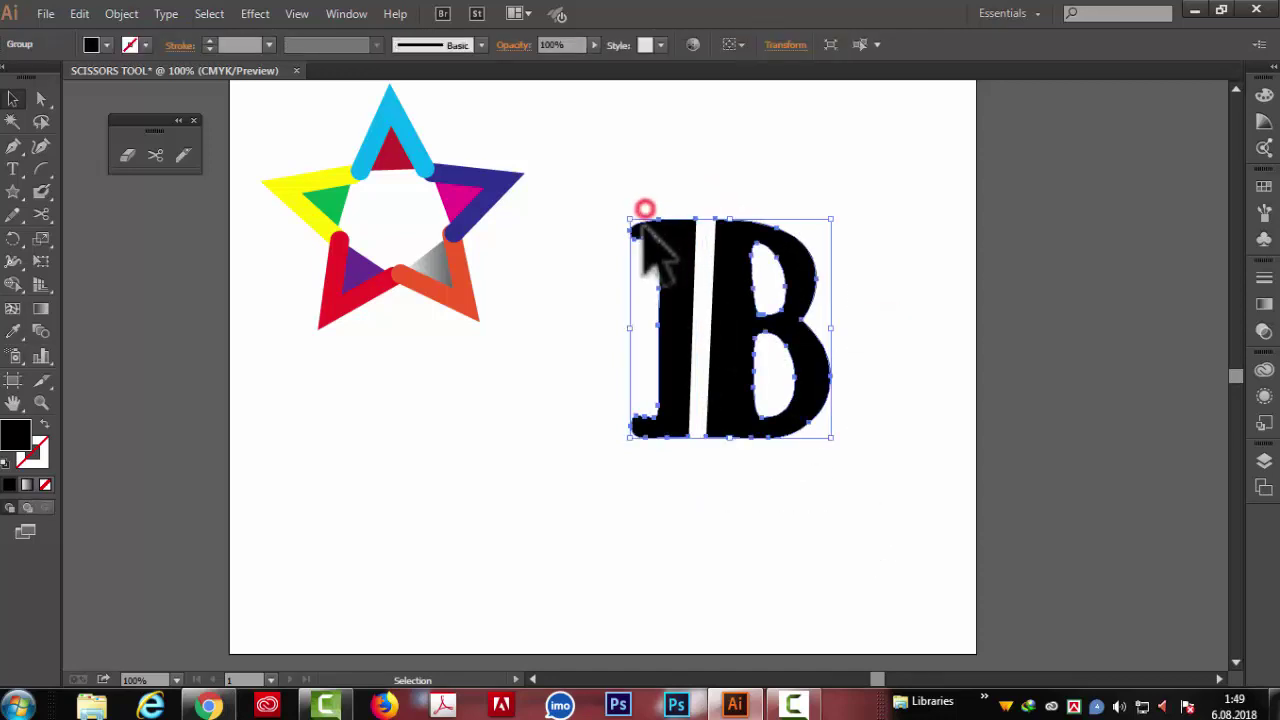
left_click(849, 218)
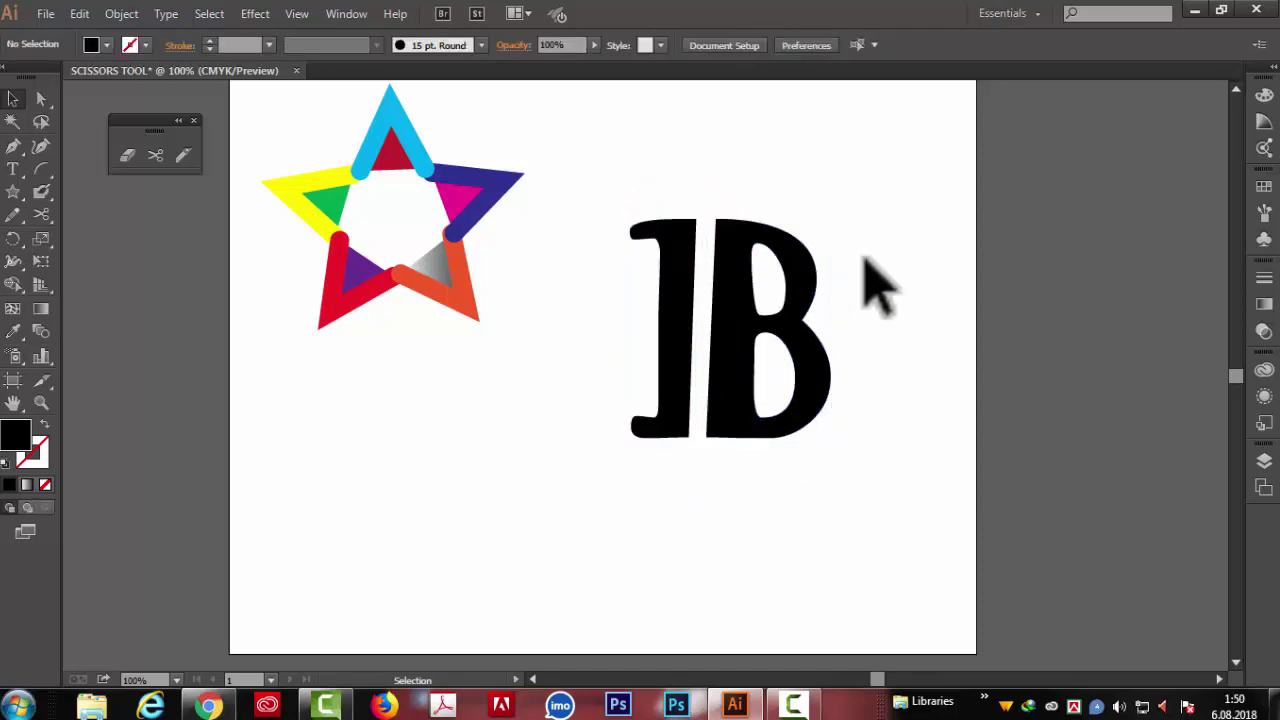